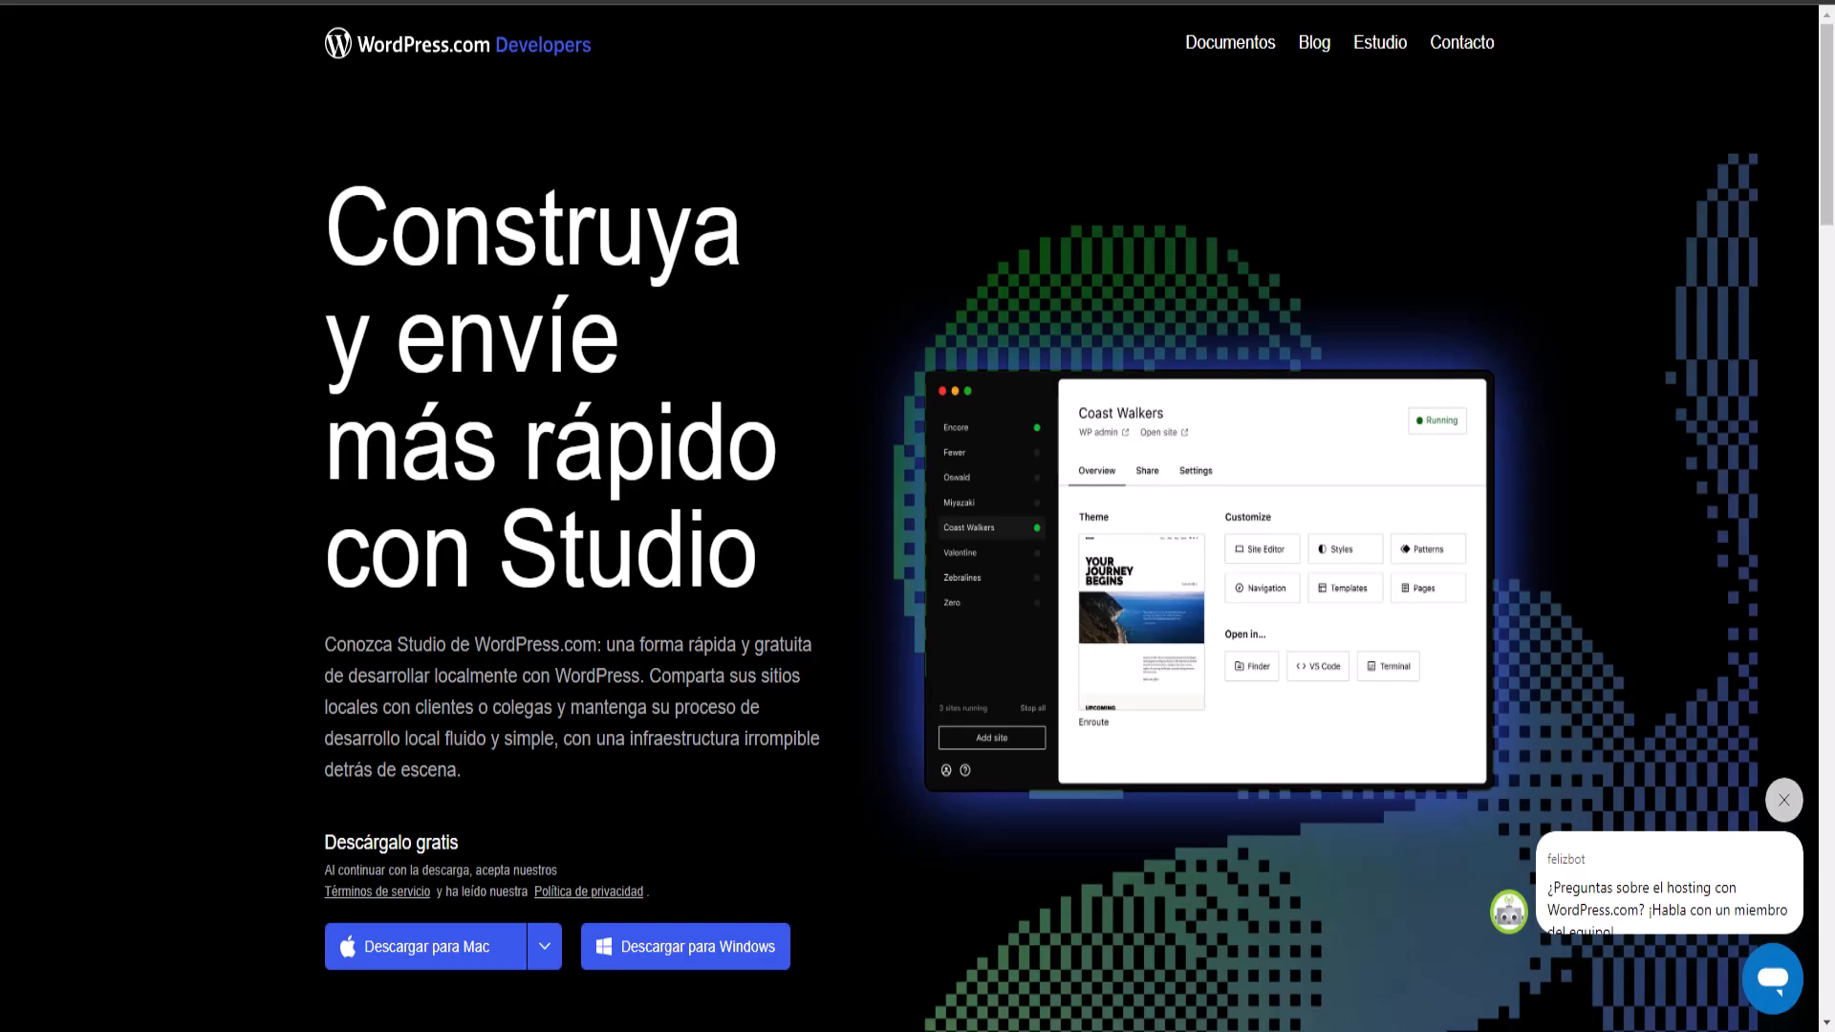
# Find the Studio download options on the page, and launch the studio-win32-v1.0.3 installer from the Descargas folder
pyautogui.scroll(-2, 590, 214)
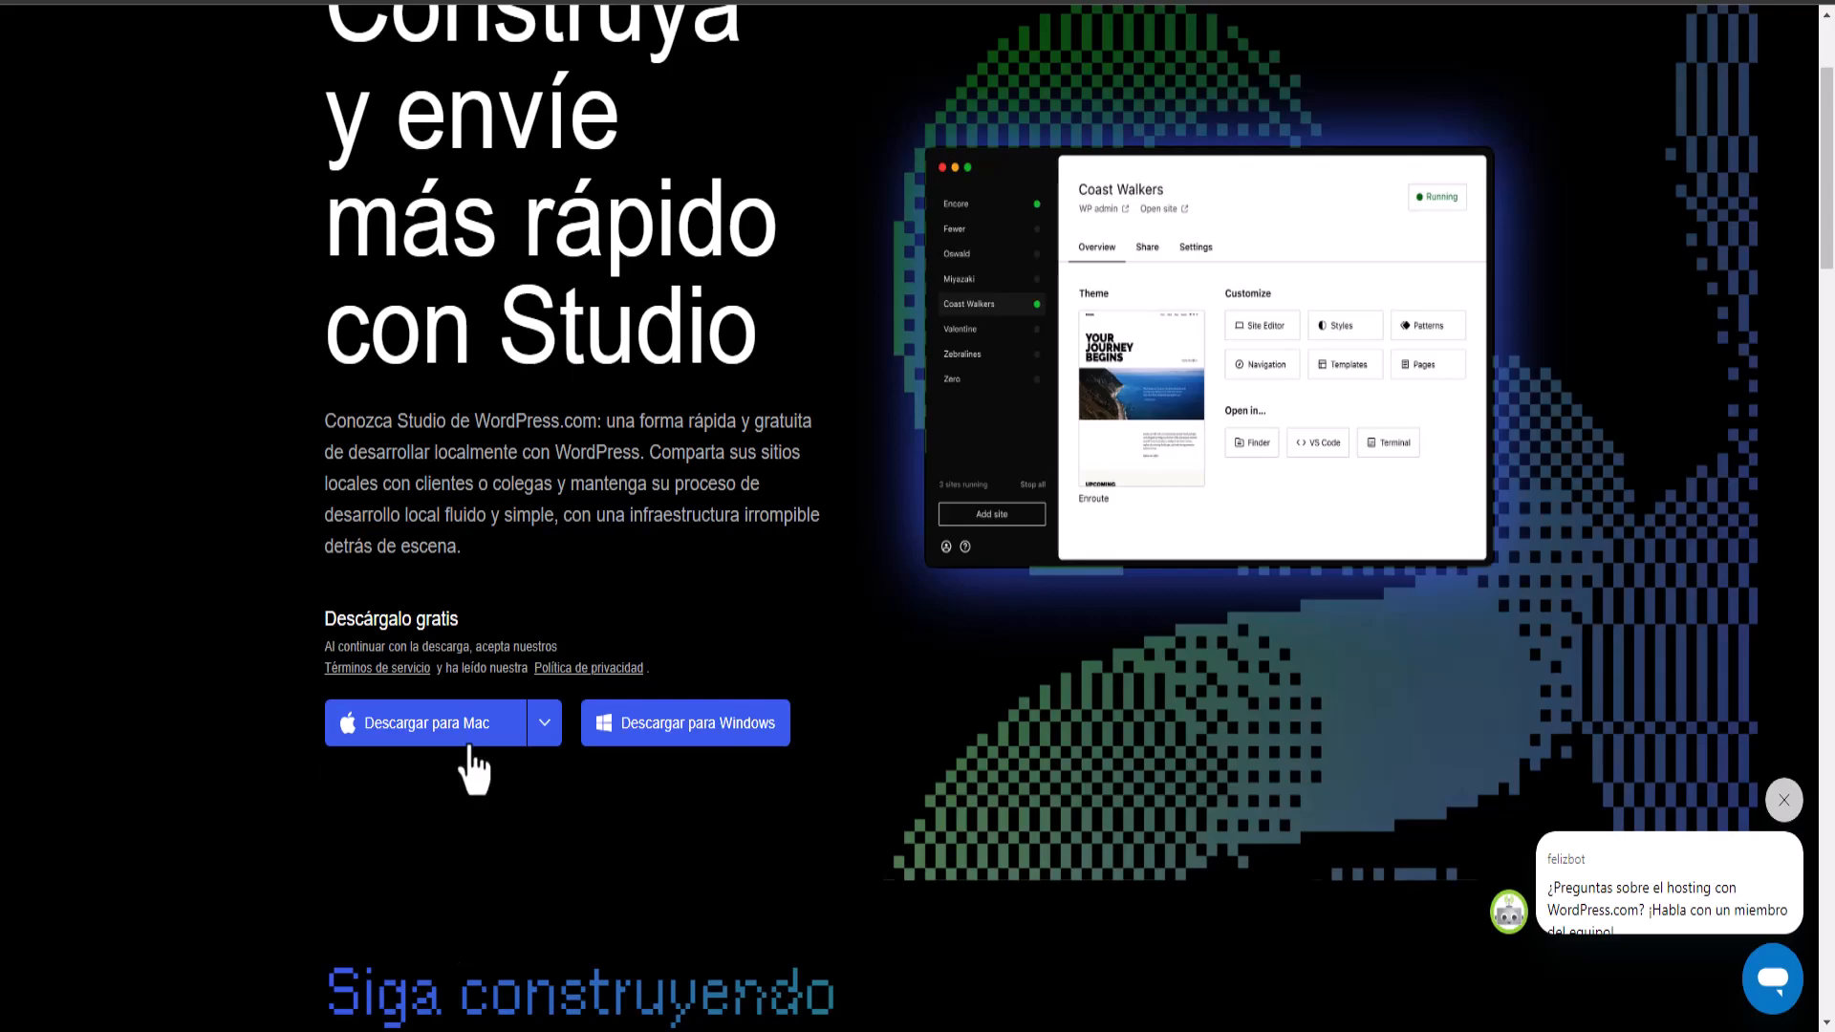
pyautogui.moveTo(463, 744)
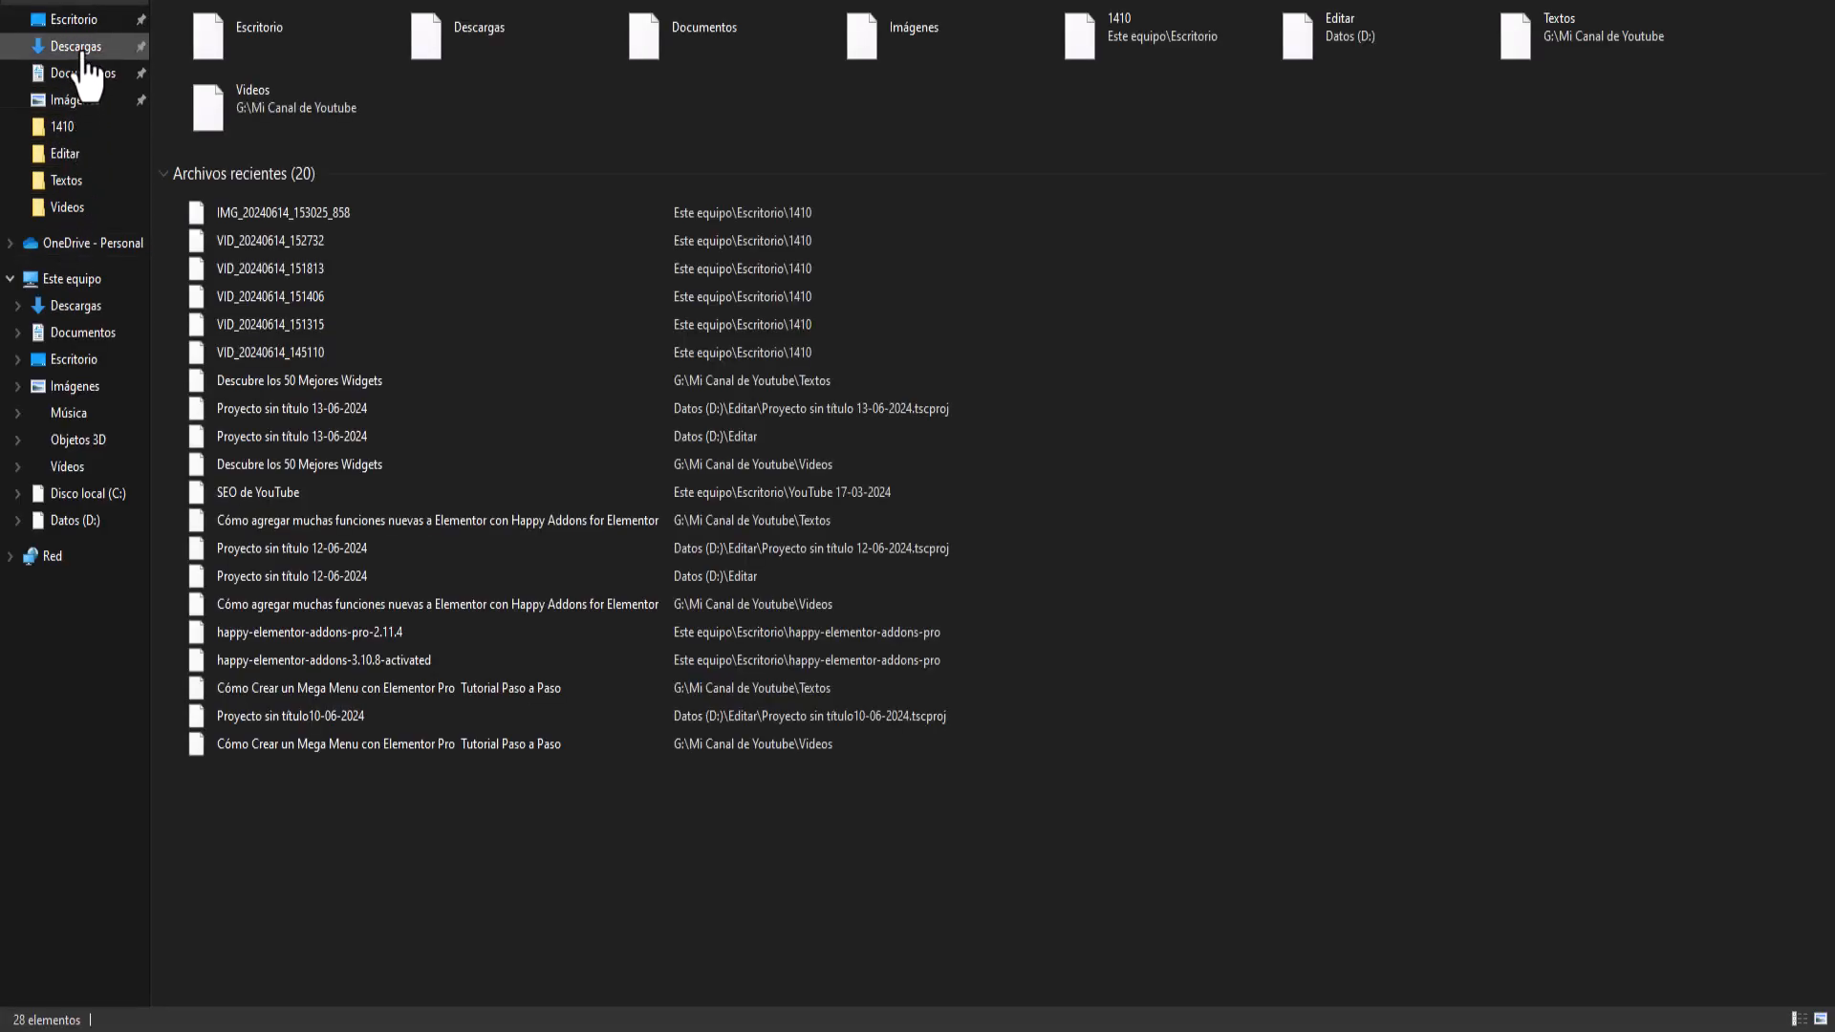
pyautogui.click(76, 46)
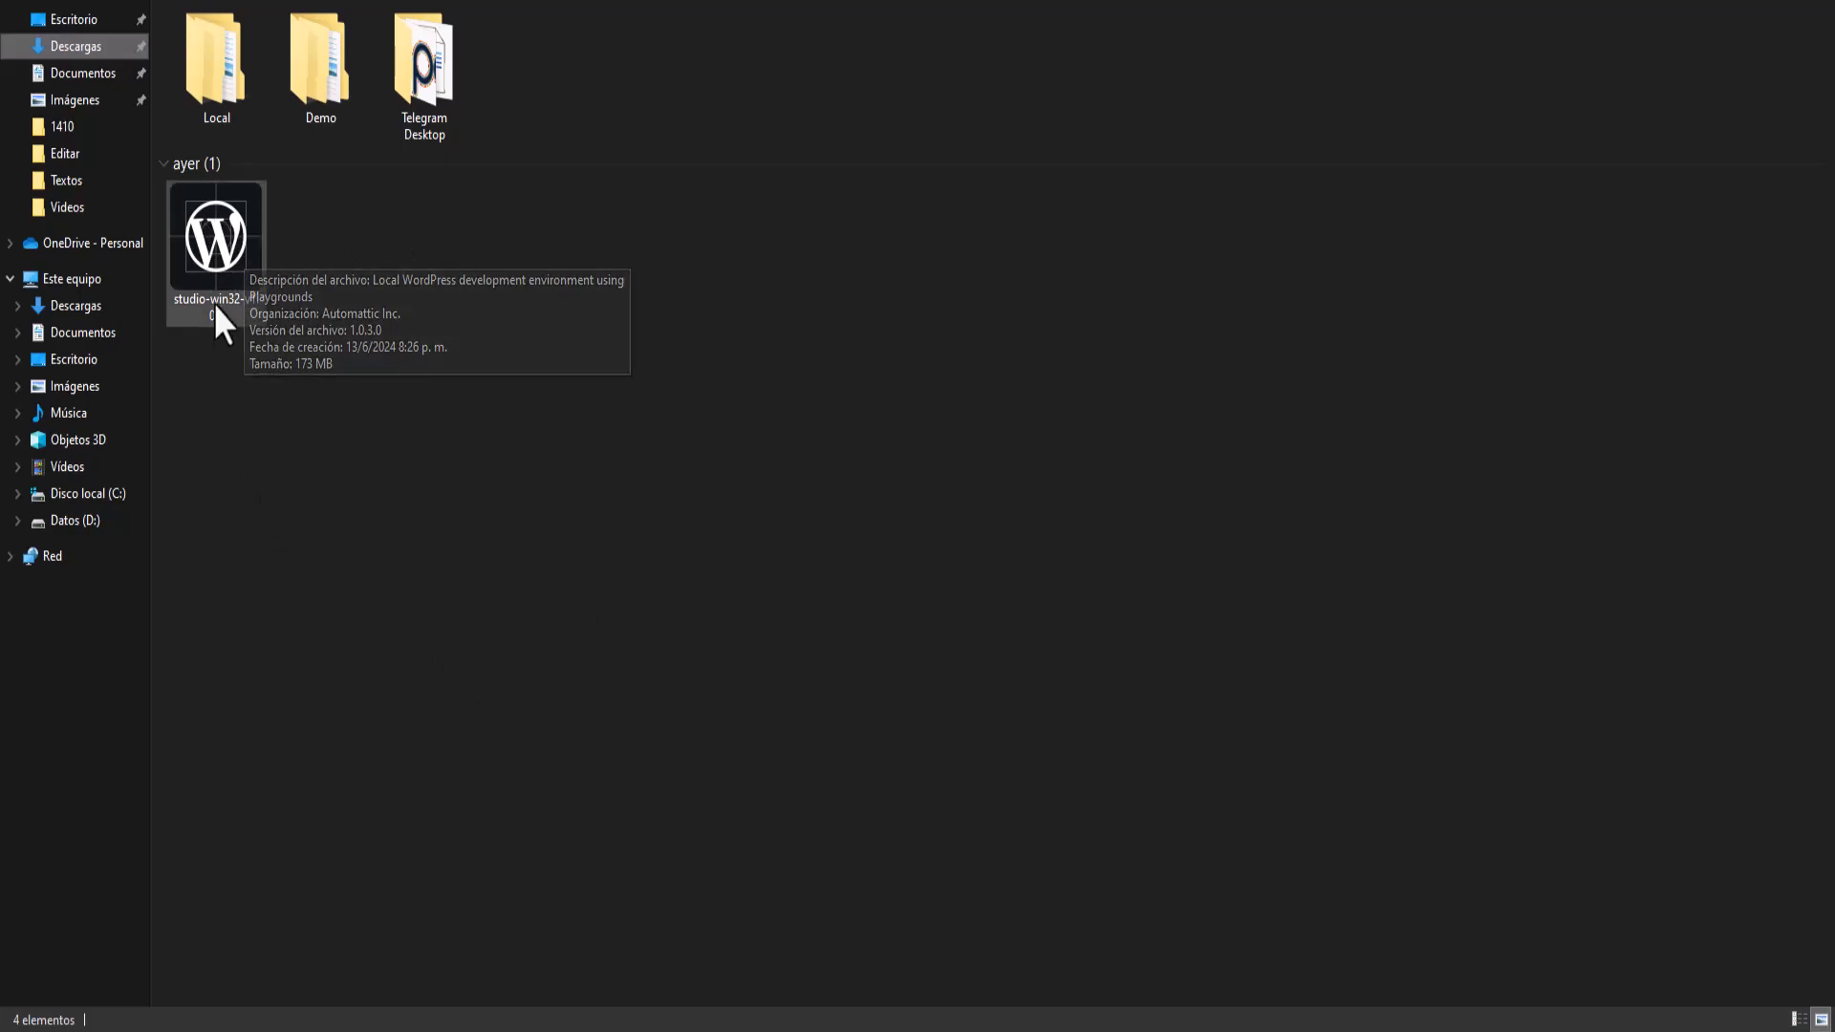
pyautogui.click(212, 255)
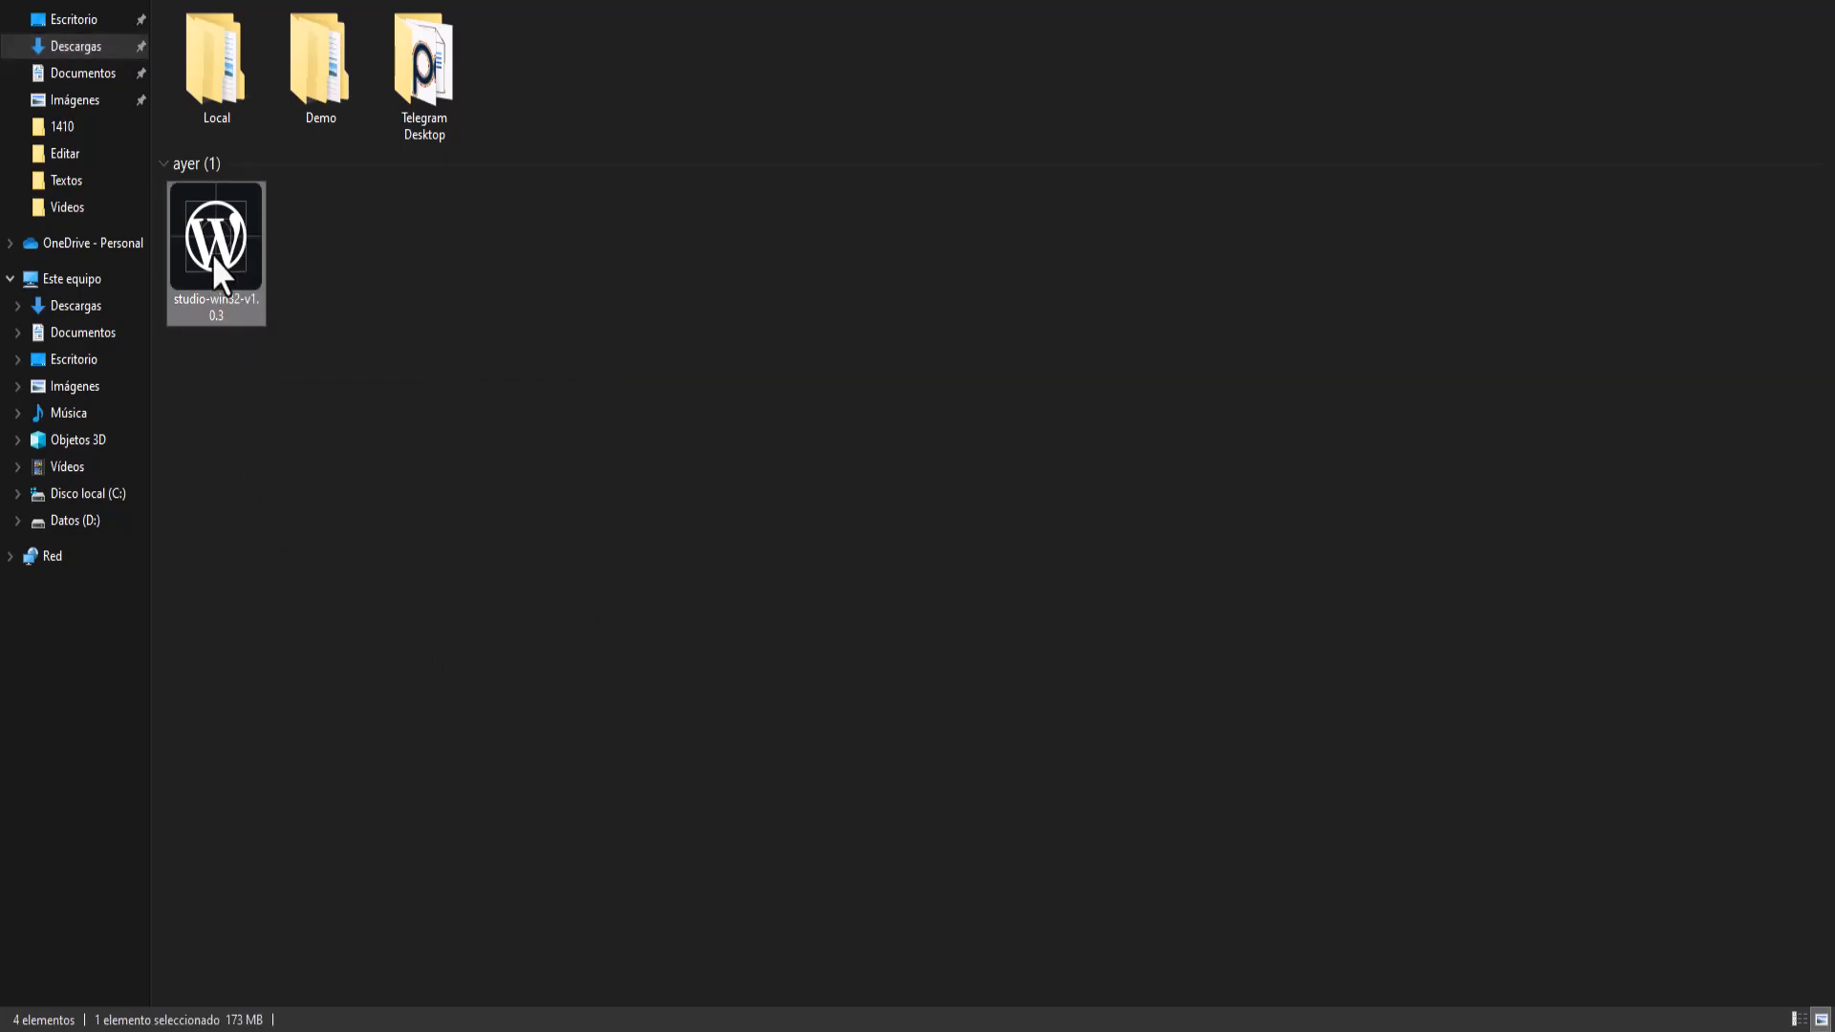
pyautogui.rightClick(212, 255)
pyautogui.click(253, 297)
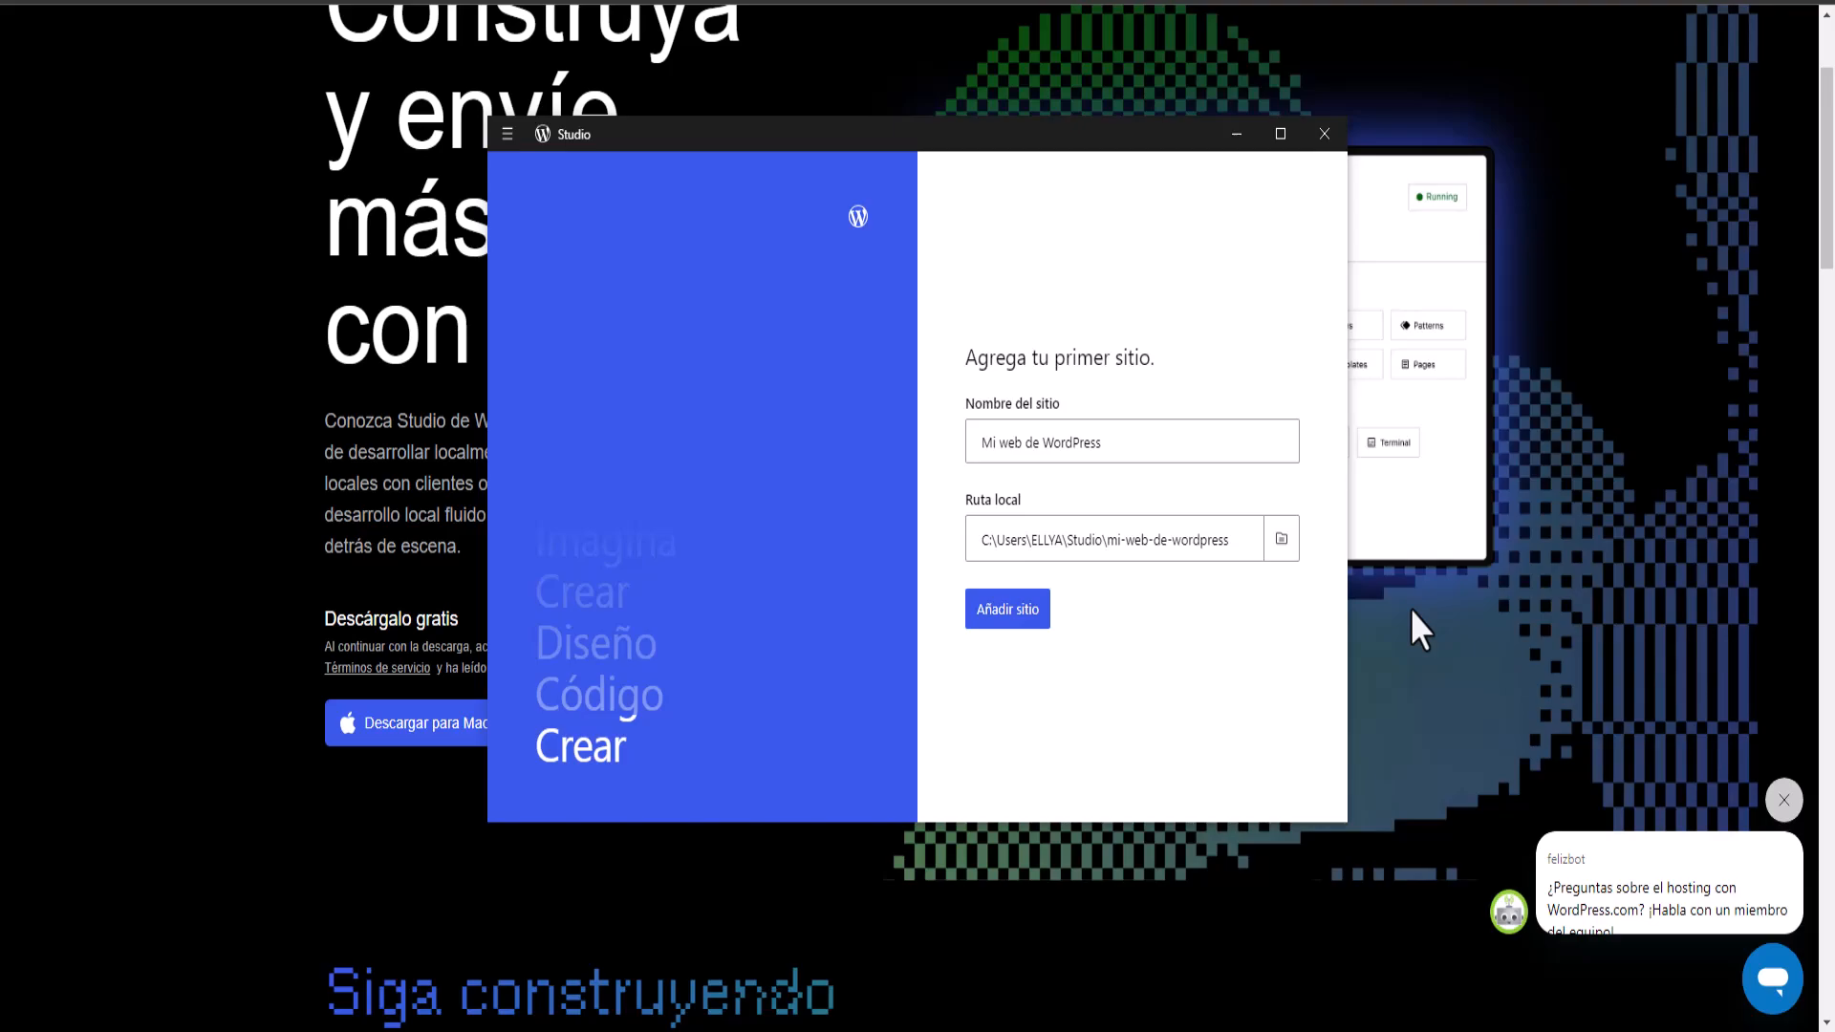
# Name the first Studio site "Hola Mundo"
pyautogui.moveTo(1139, 450); pyautogui.dragTo(934, 445)
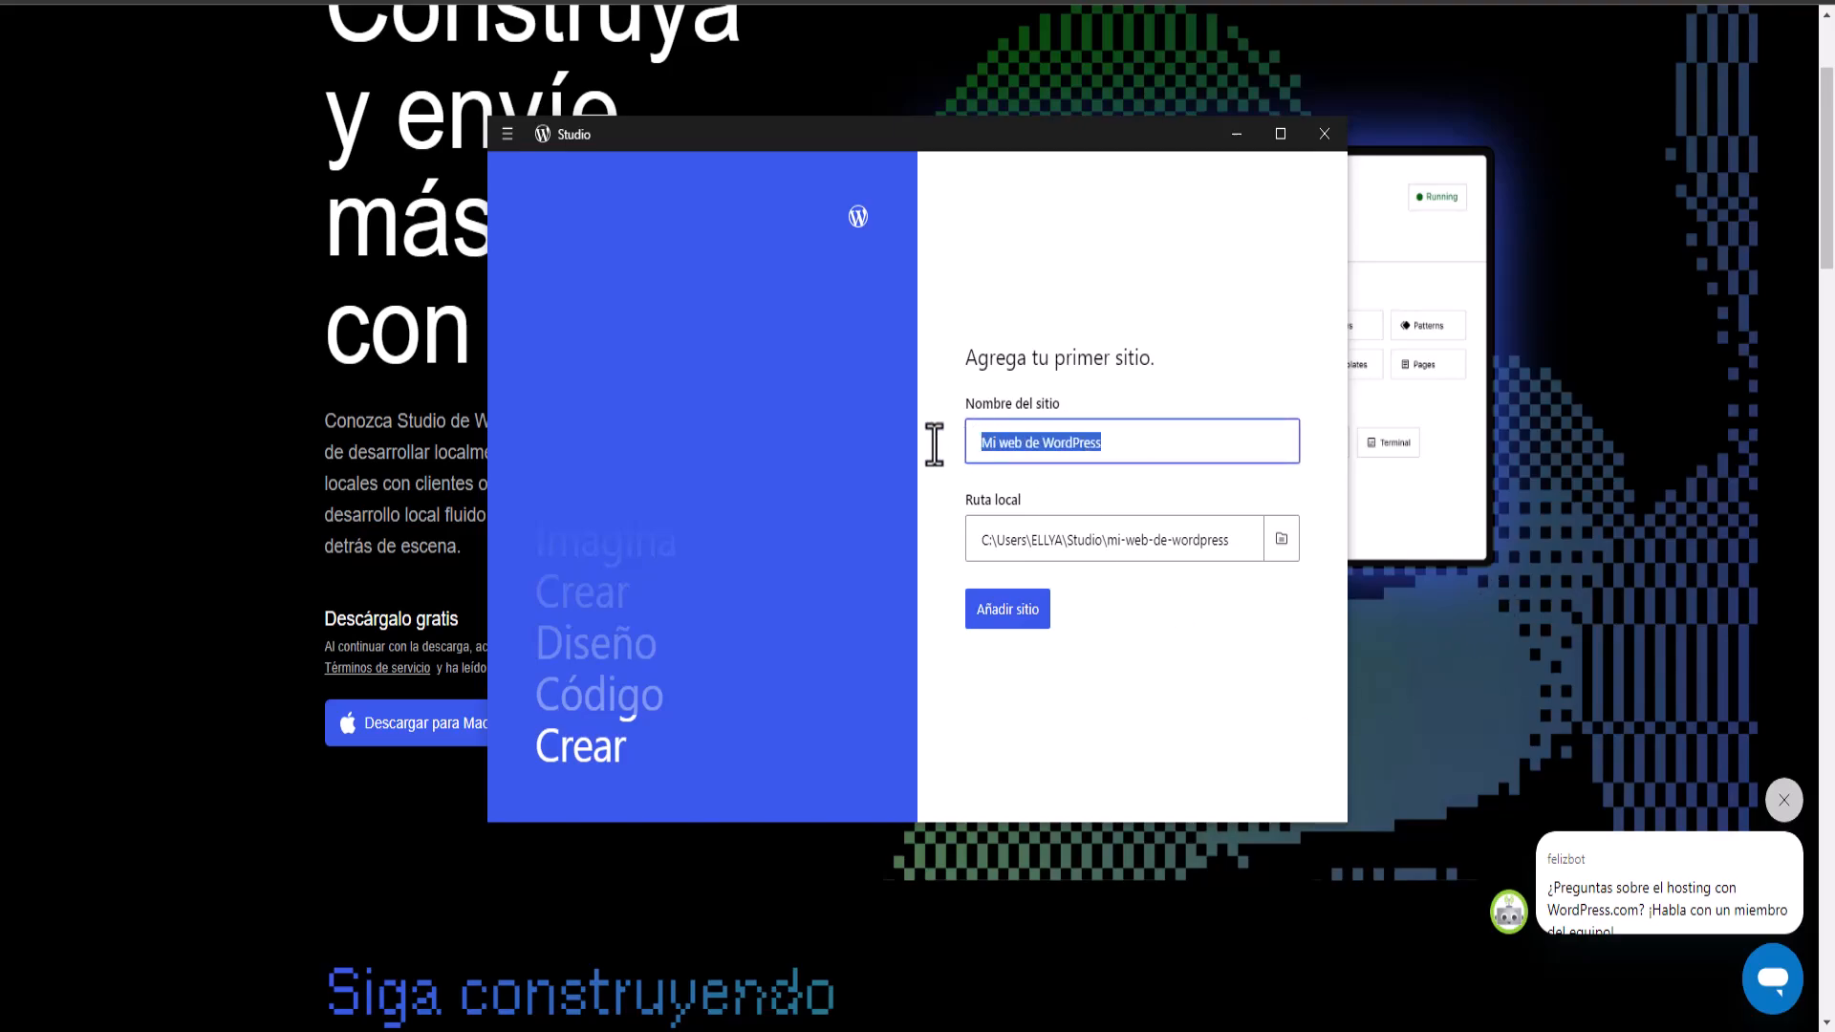
pyautogui.write('Hola')
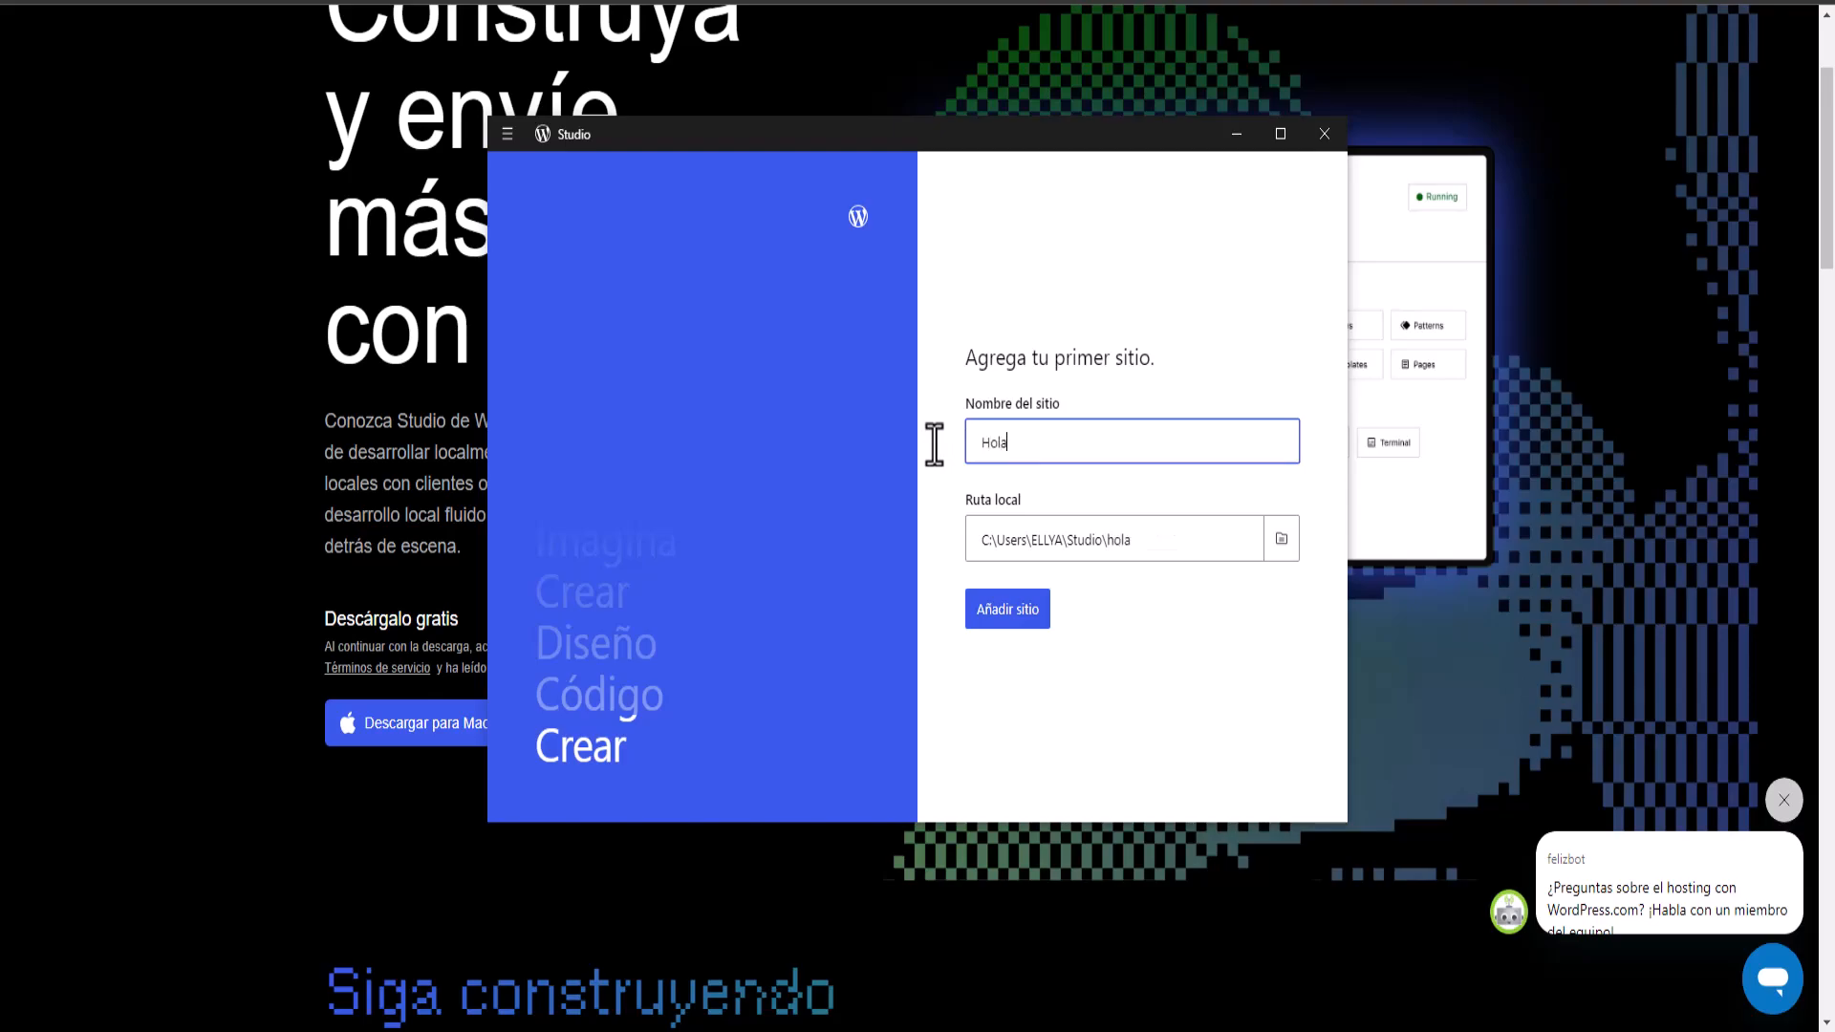
pyautogui.write(' Mundo')
# Browse for the site's local path and create a folder named "Web" inside Descargas\Local
pyautogui.click(1278, 558)
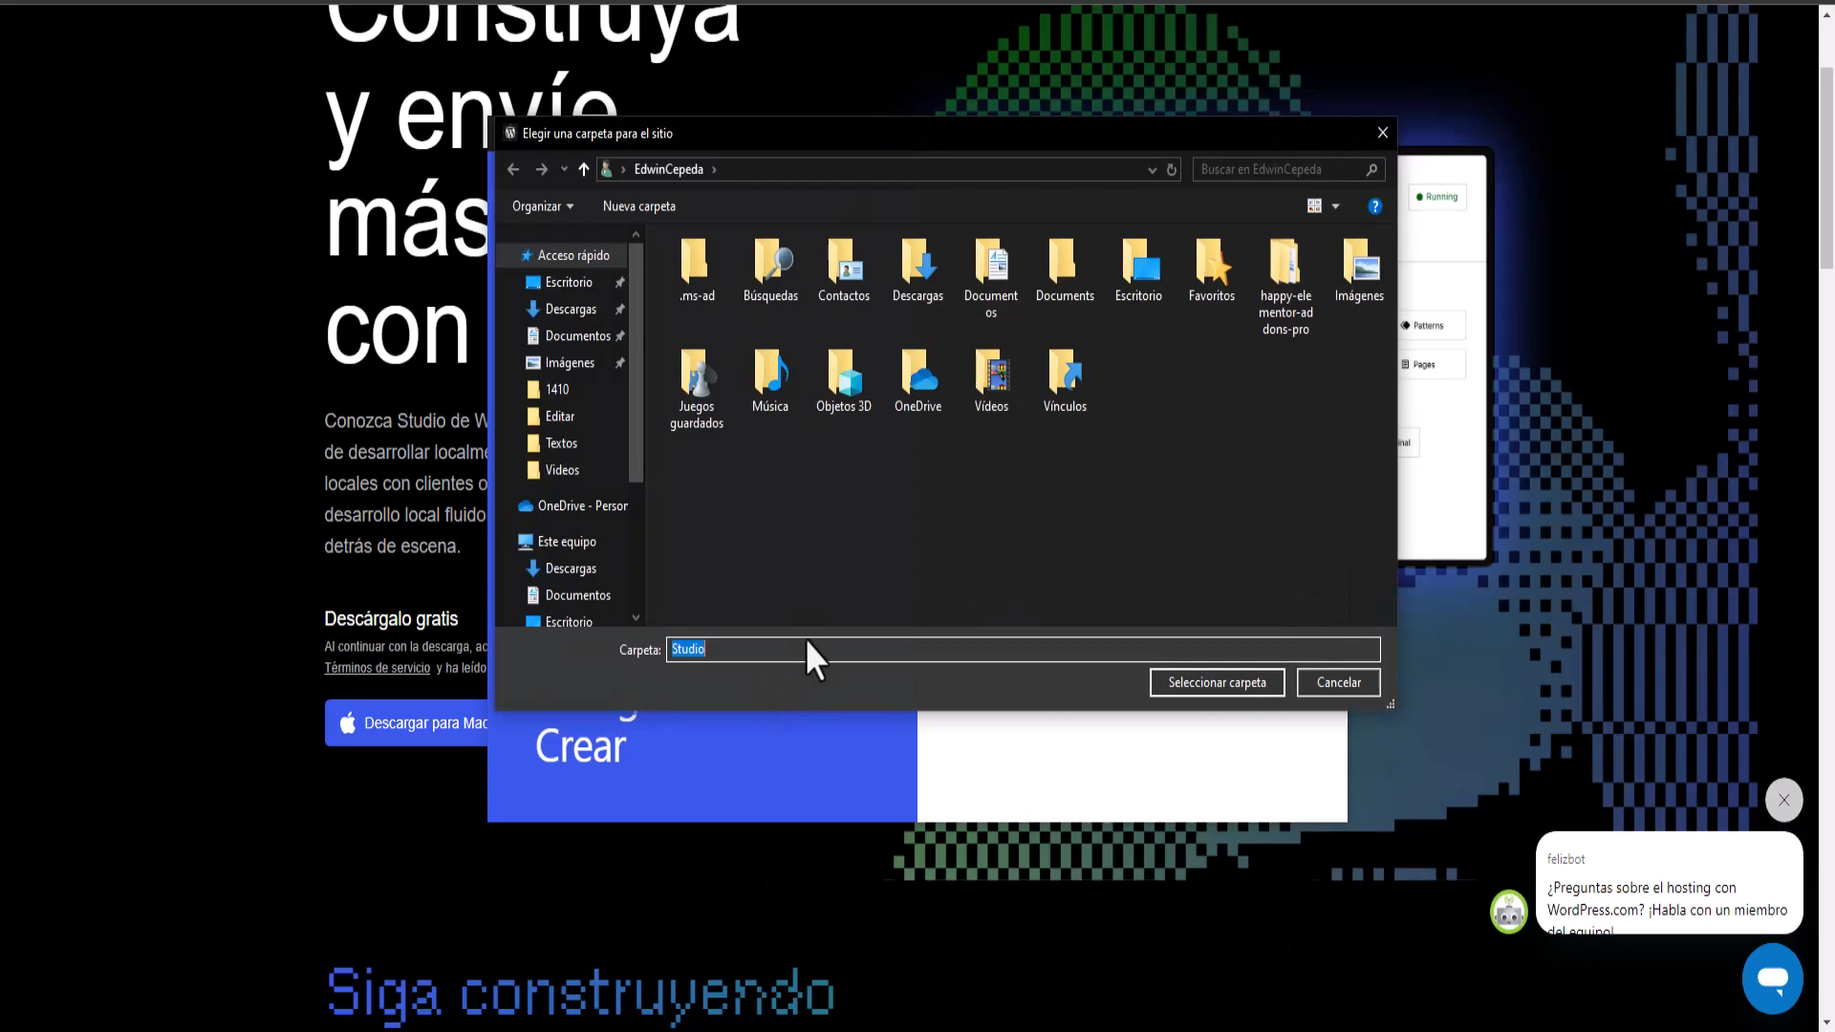
pyautogui.click(550, 311)
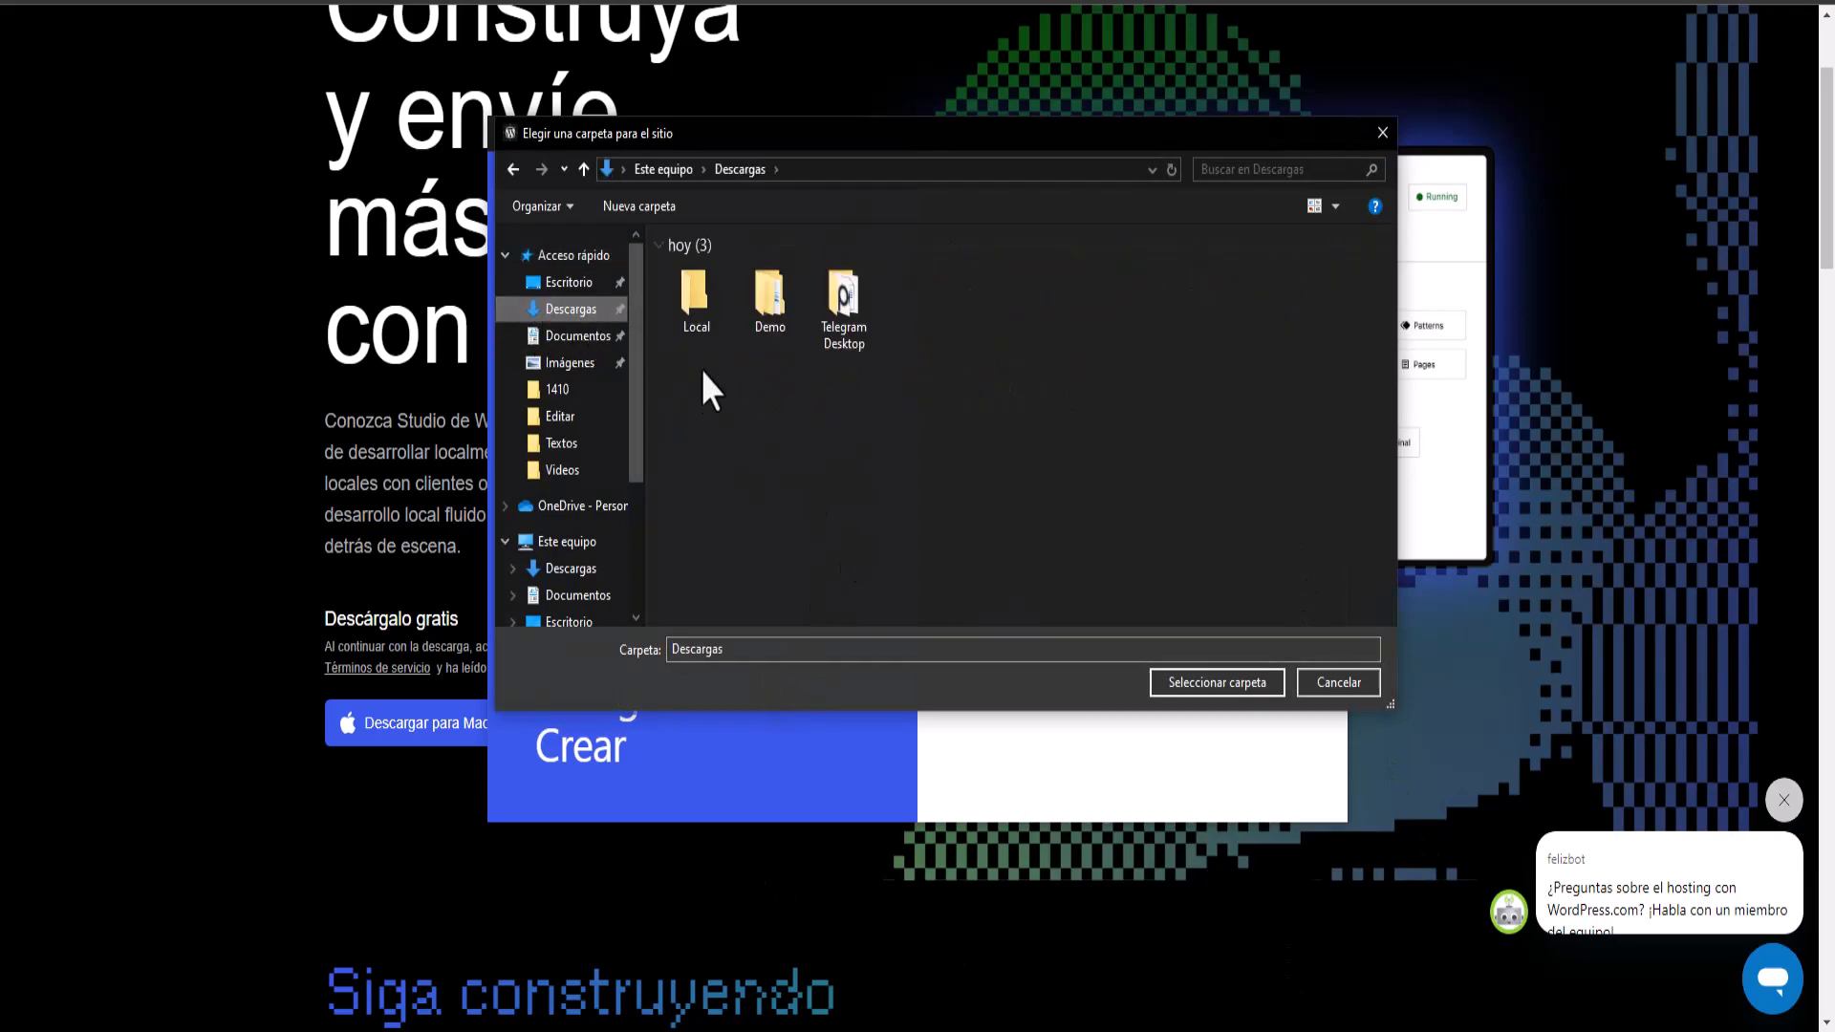
pyautogui.doubleClick(691, 308)
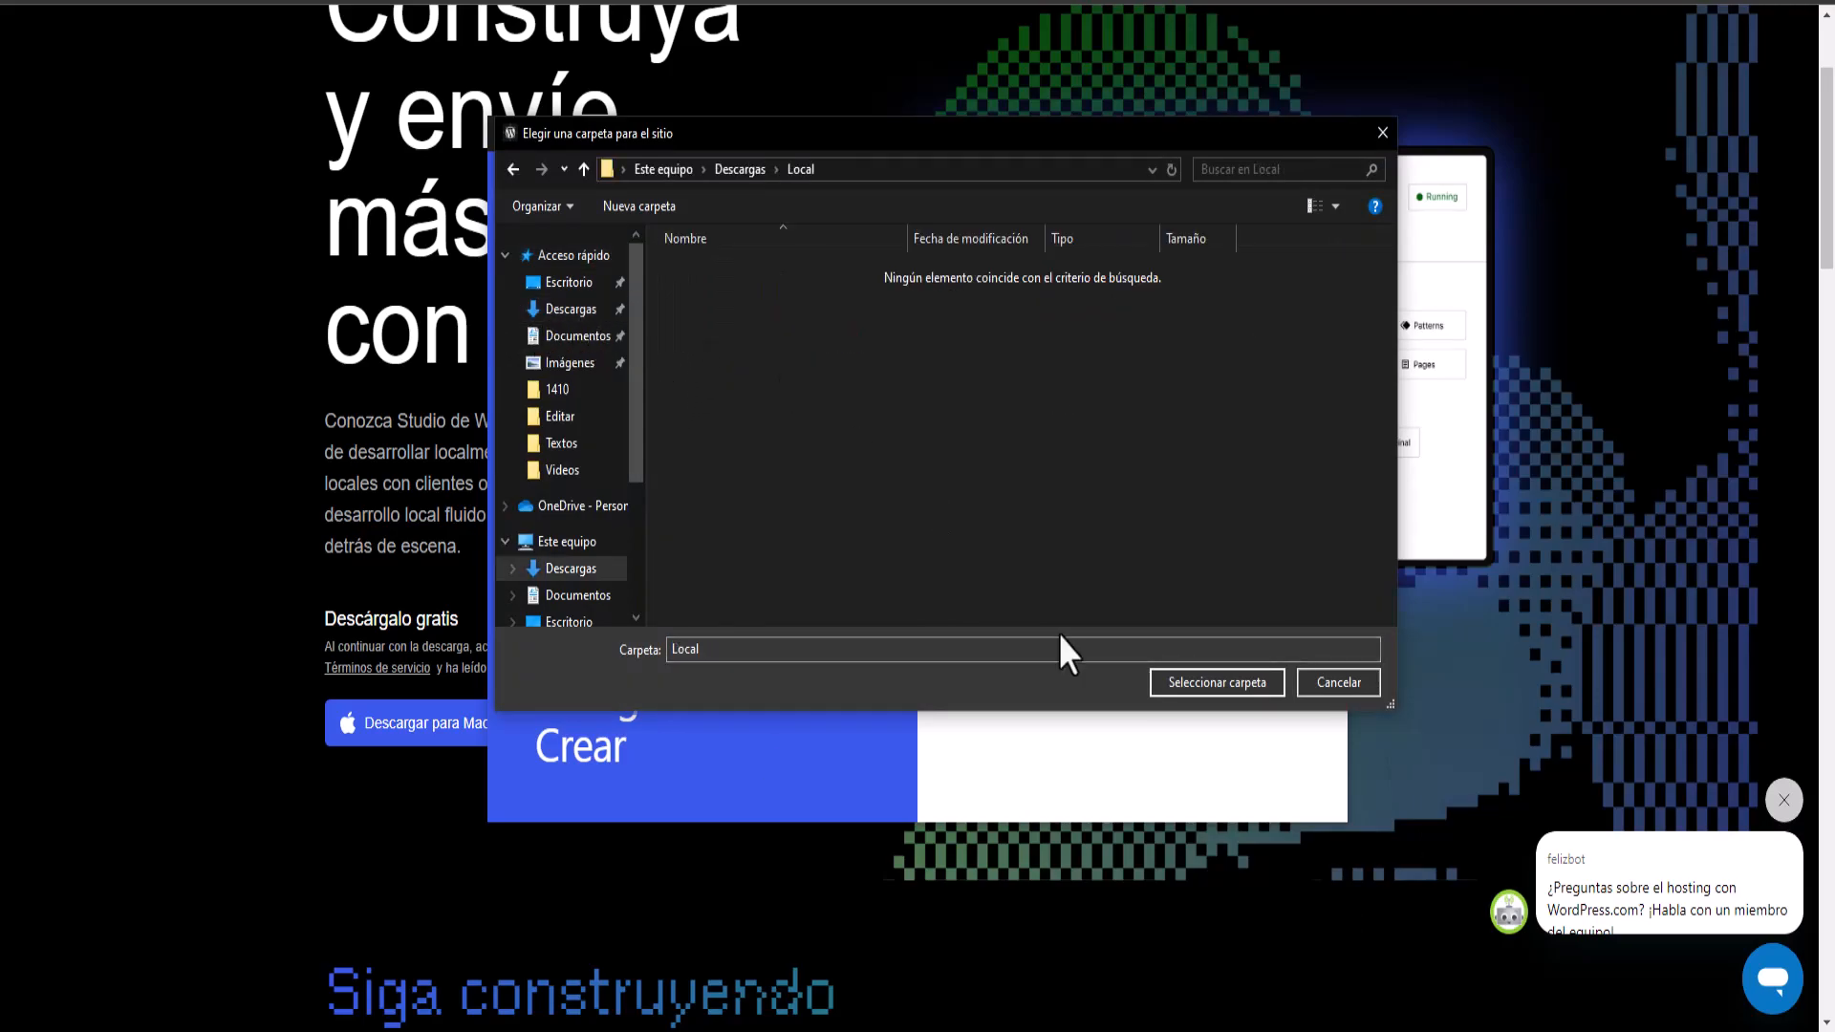
pyautogui.rightClick(712, 348)
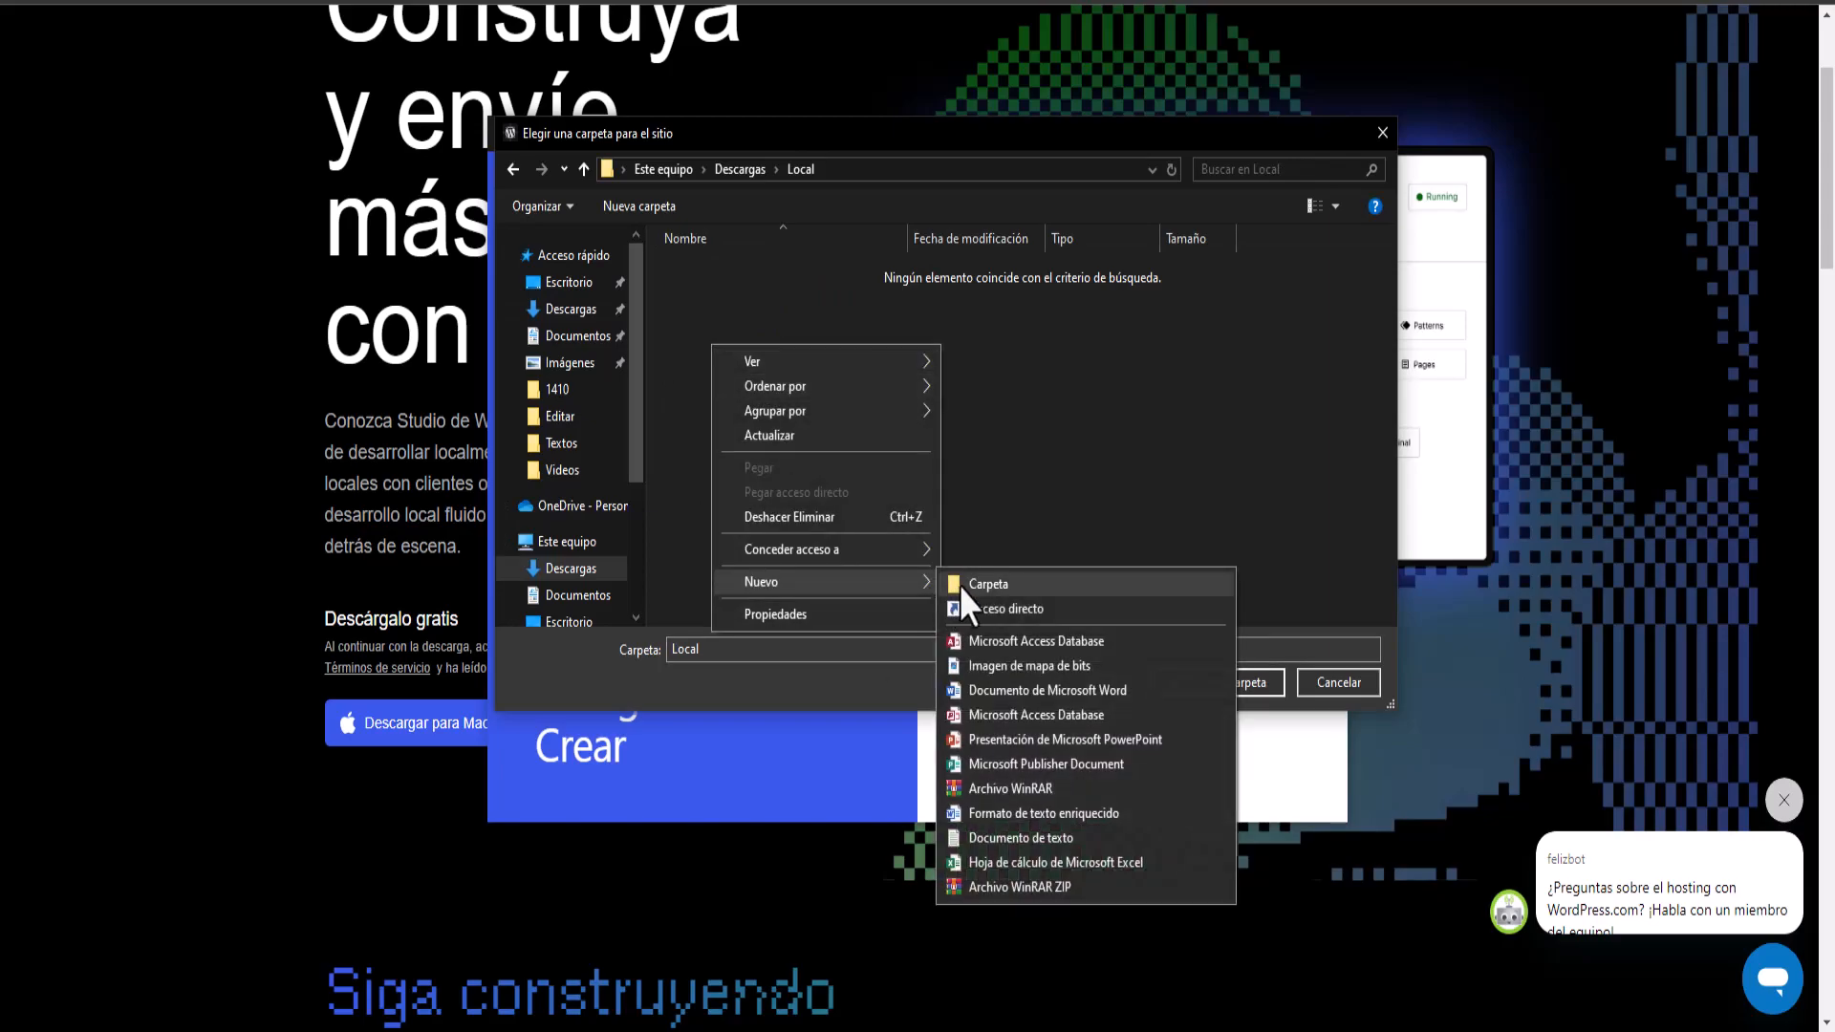
pyautogui.click(959, 585)
pyautogui.write('W')
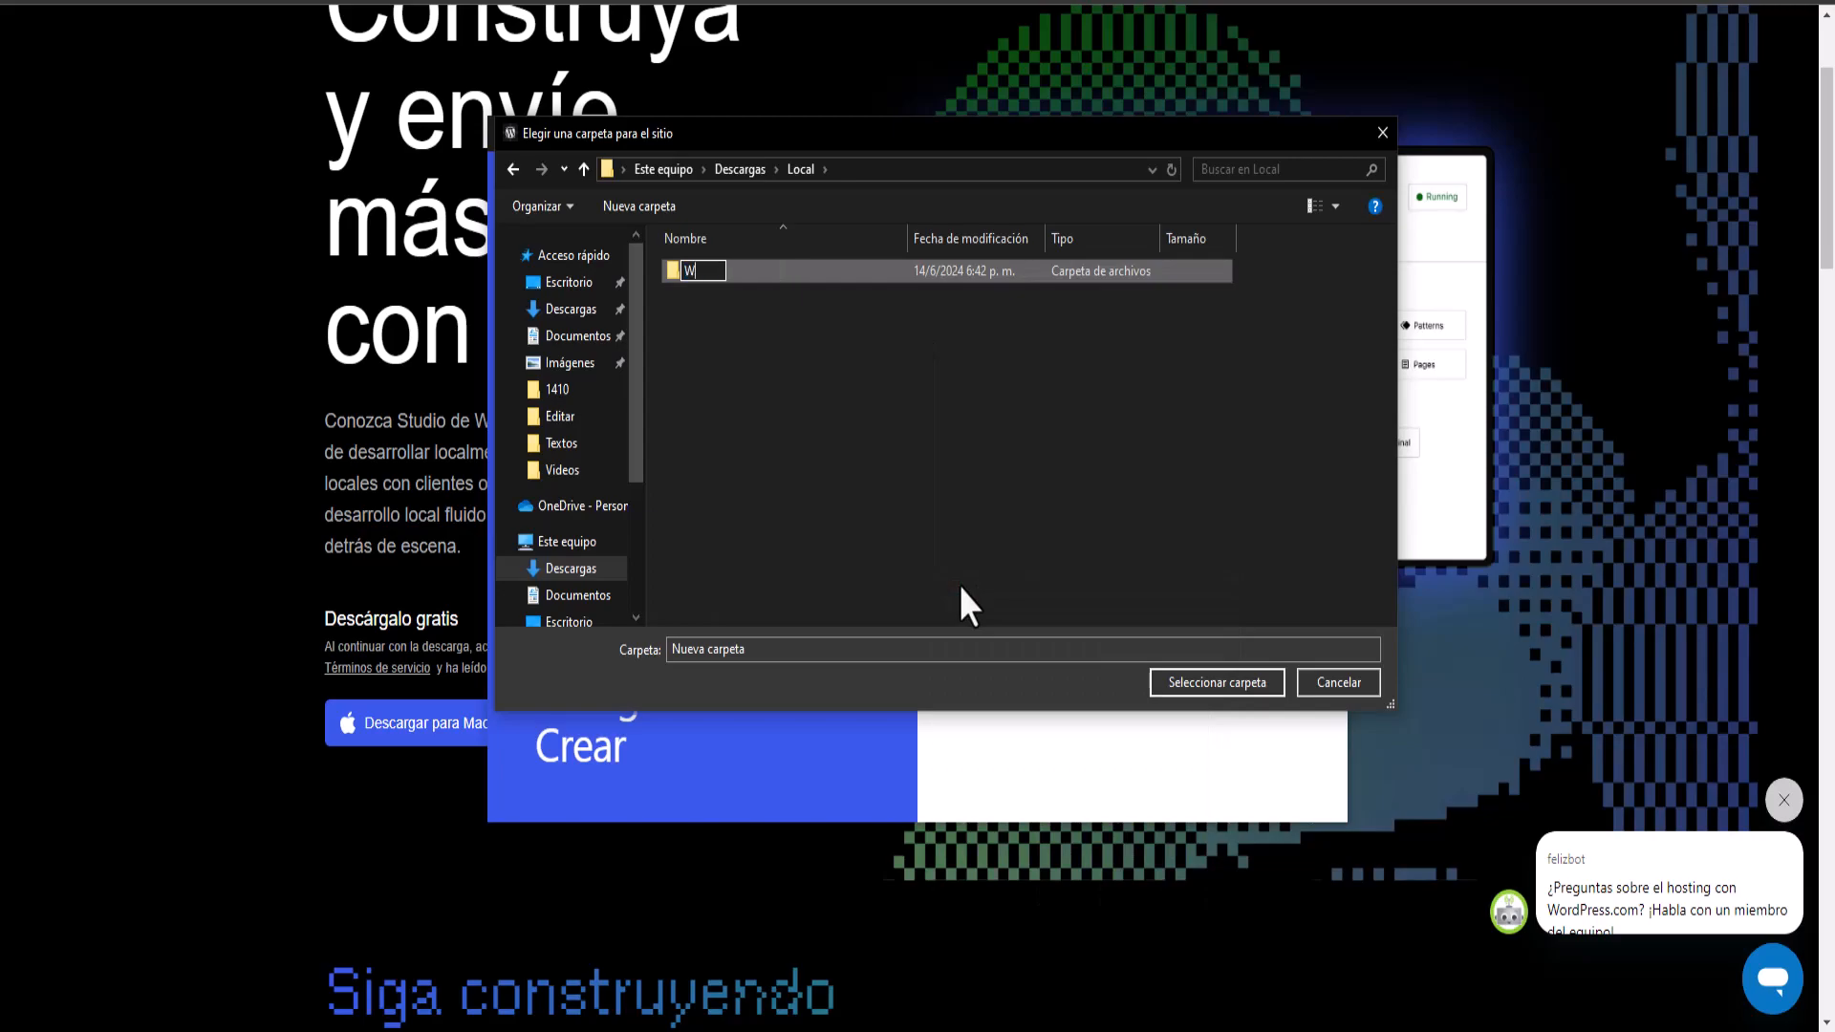
pyautogui.write('eb')
pyautogui.press('Return')
# Choose the Web folder as the site's local path and add the site
pyautogui.click(725, 323)
pyautogui.doubleClick(686, 273)
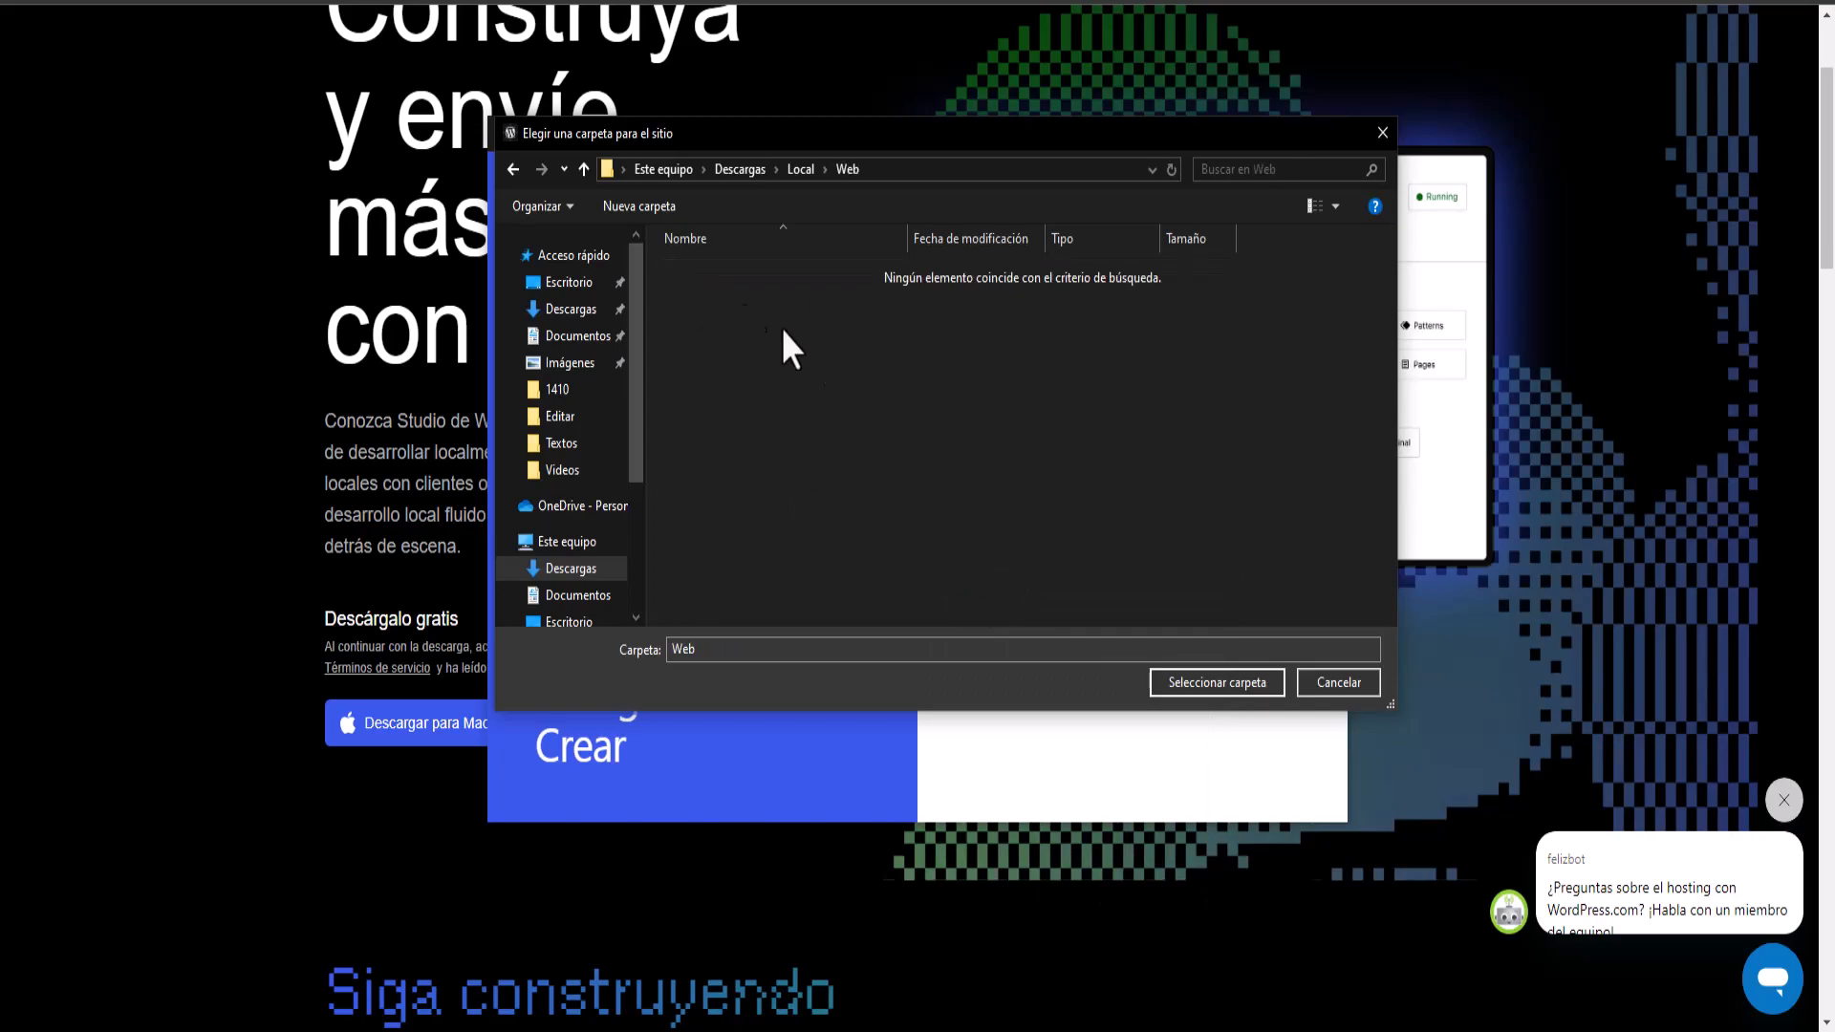
pyautogui.click(1191, 684)
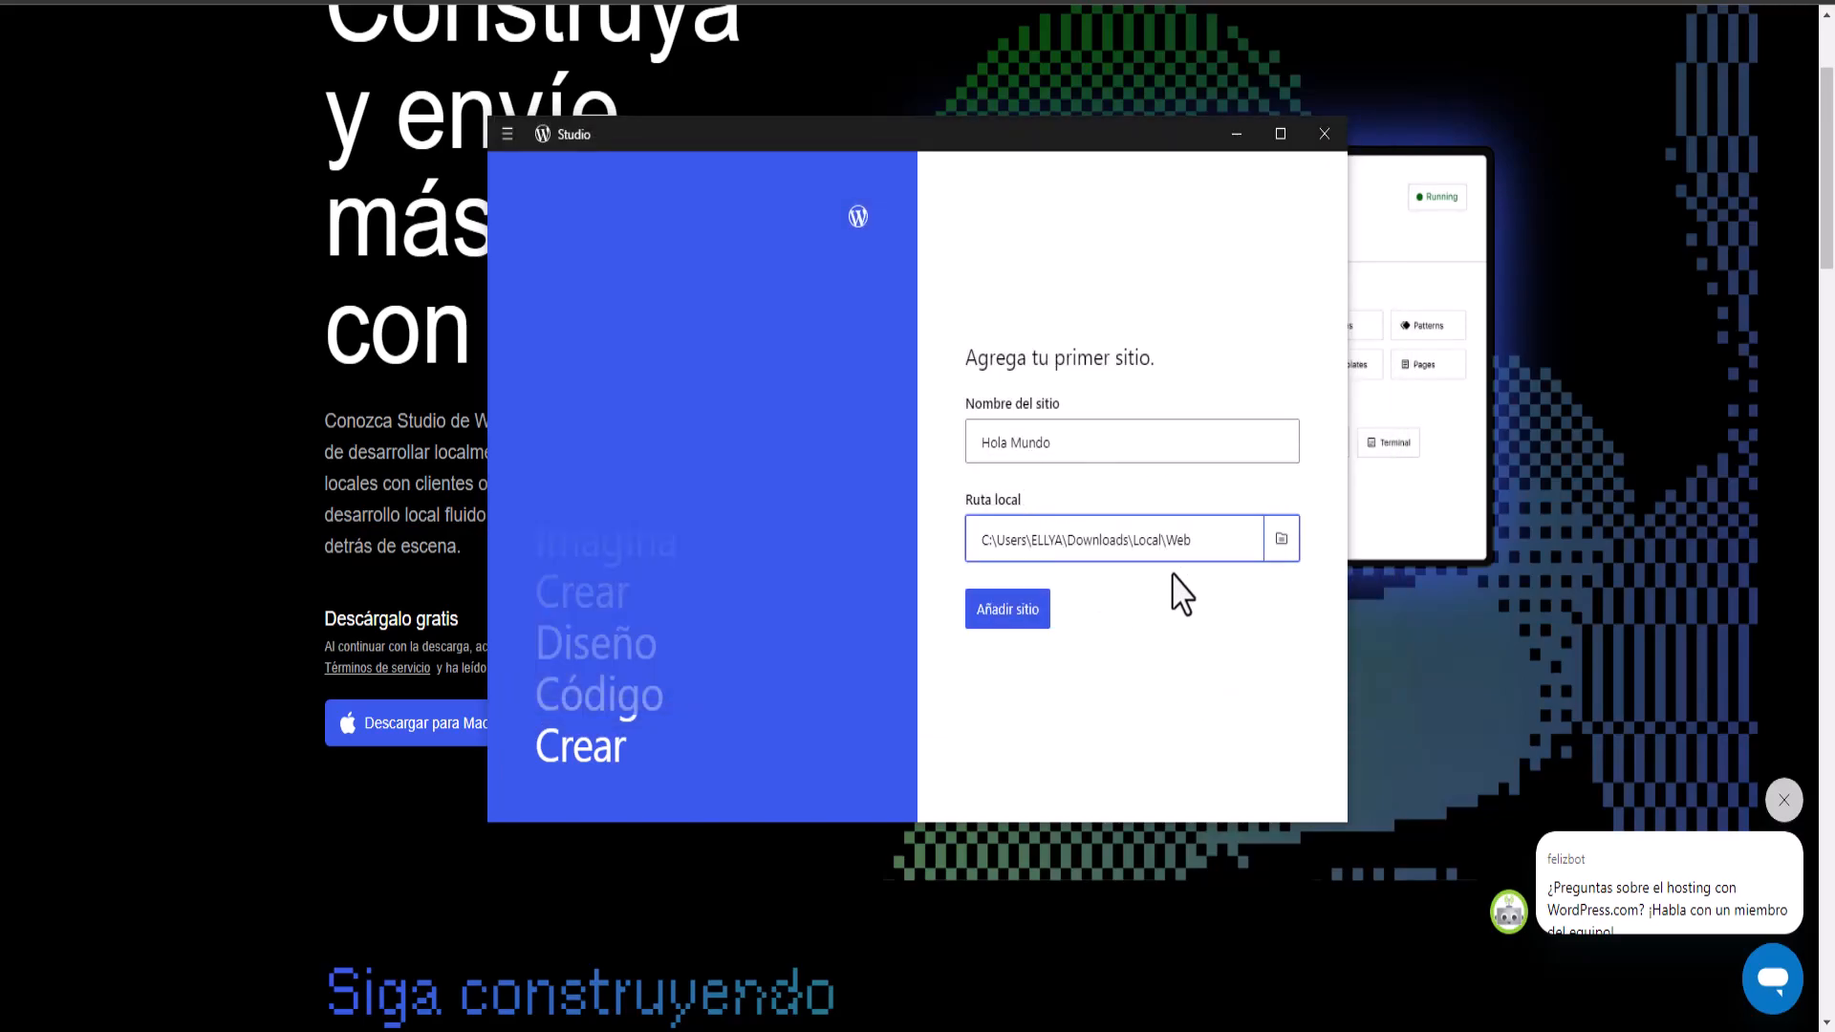
pyautogui.click(1006, 619)
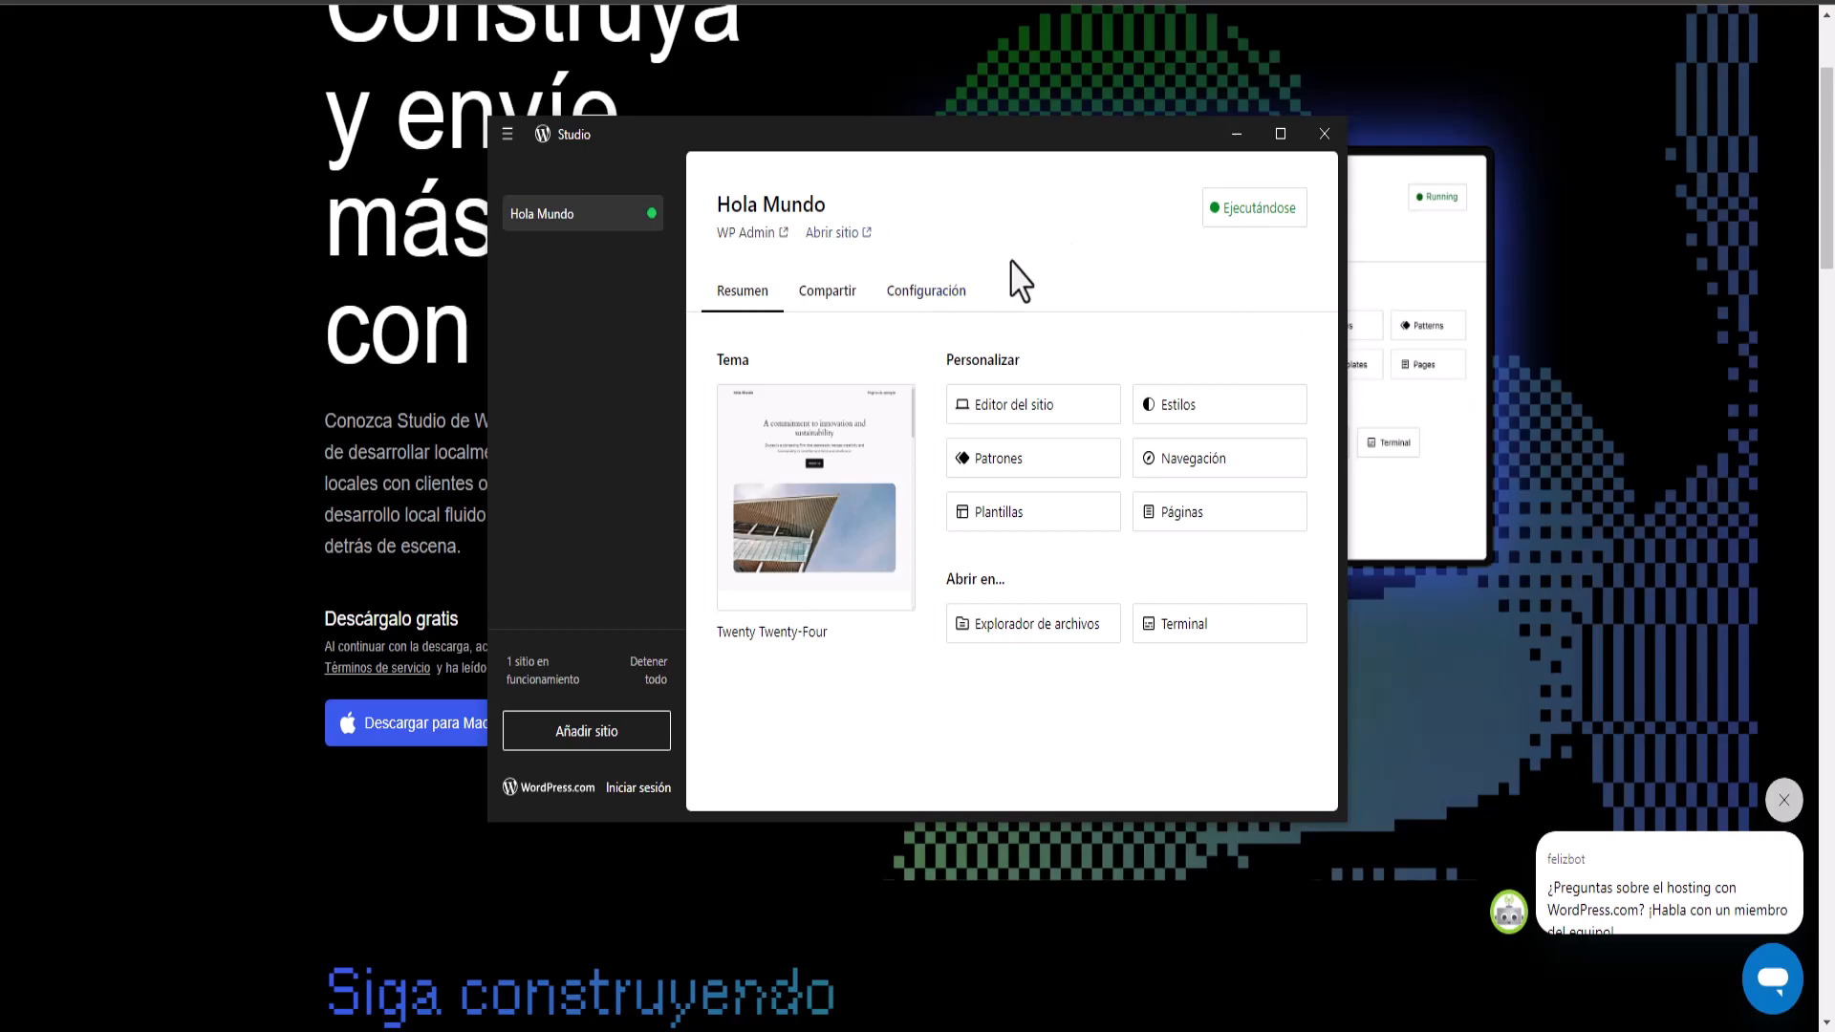
# Open the Hola Mundo site in the browser and look through its home page
pyautogui.moveTo(1015, 147)
pyautogui.mouseDown()
pyautogui.moveTo(1067, 141)
pyautogui.moveTo(1026, 132)
pyautogui.mouseUp()
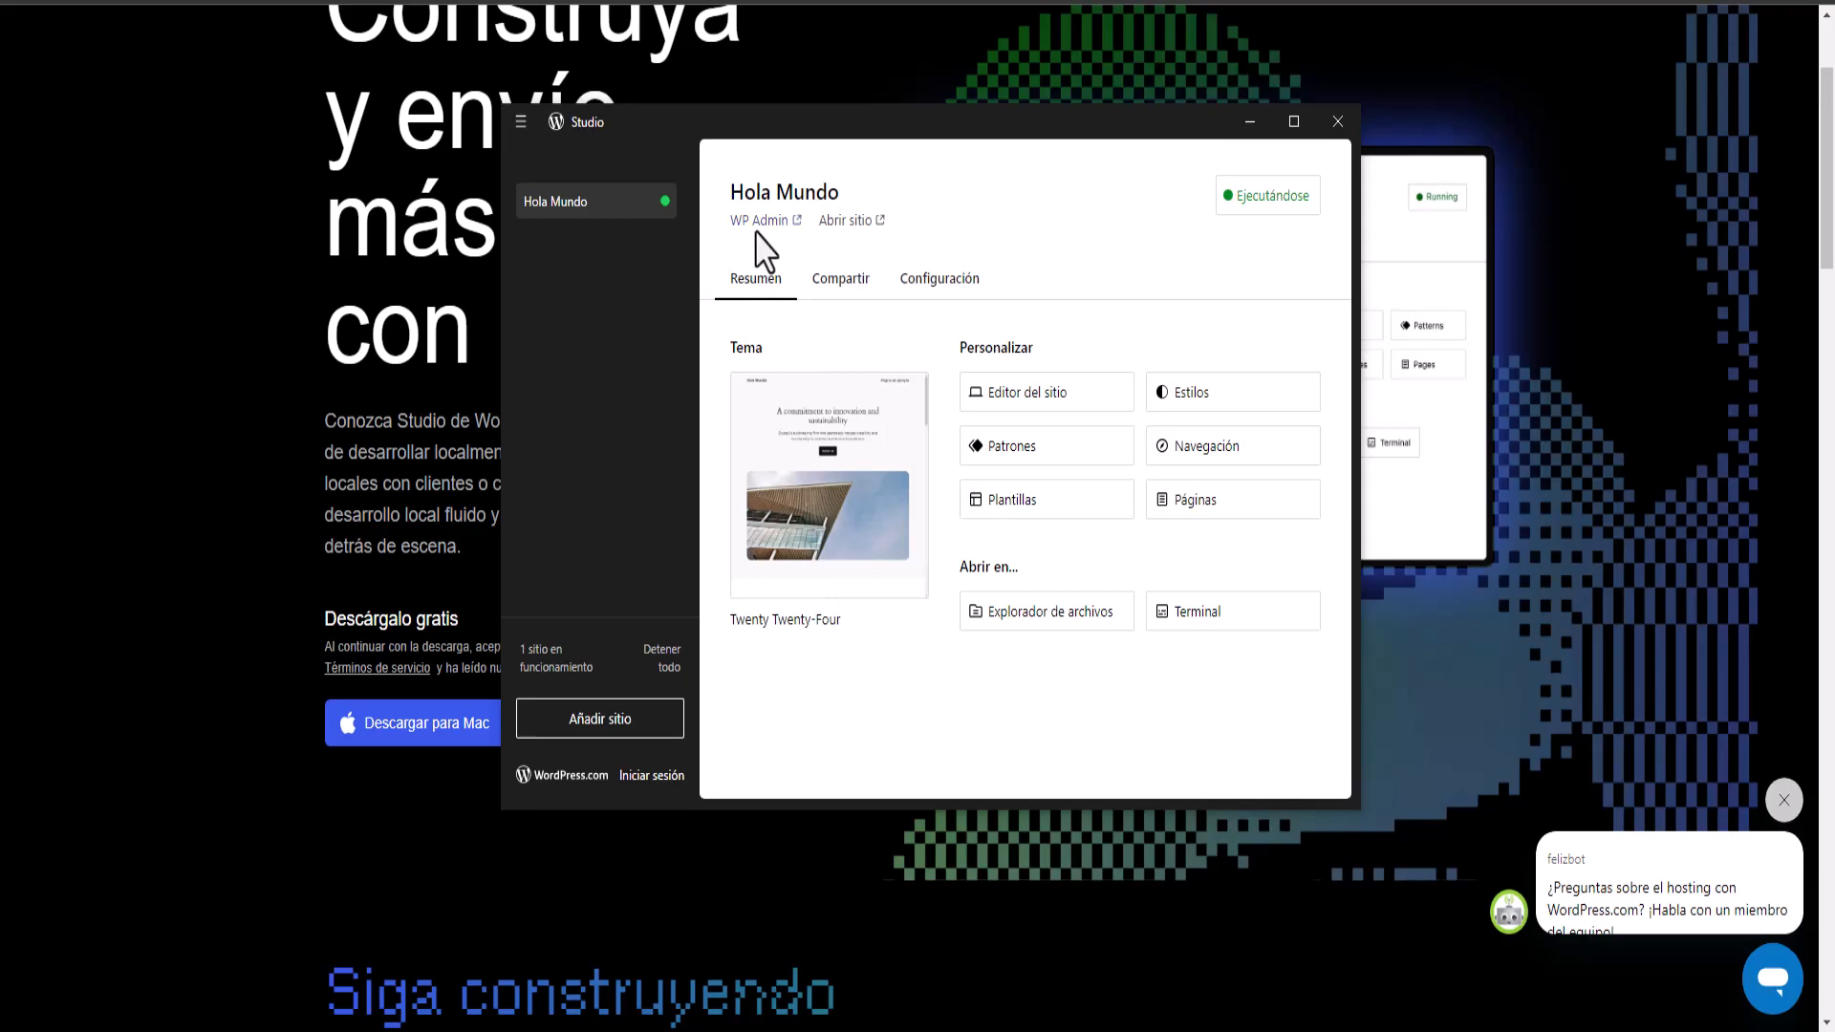
pyautogui.click(838, 222)
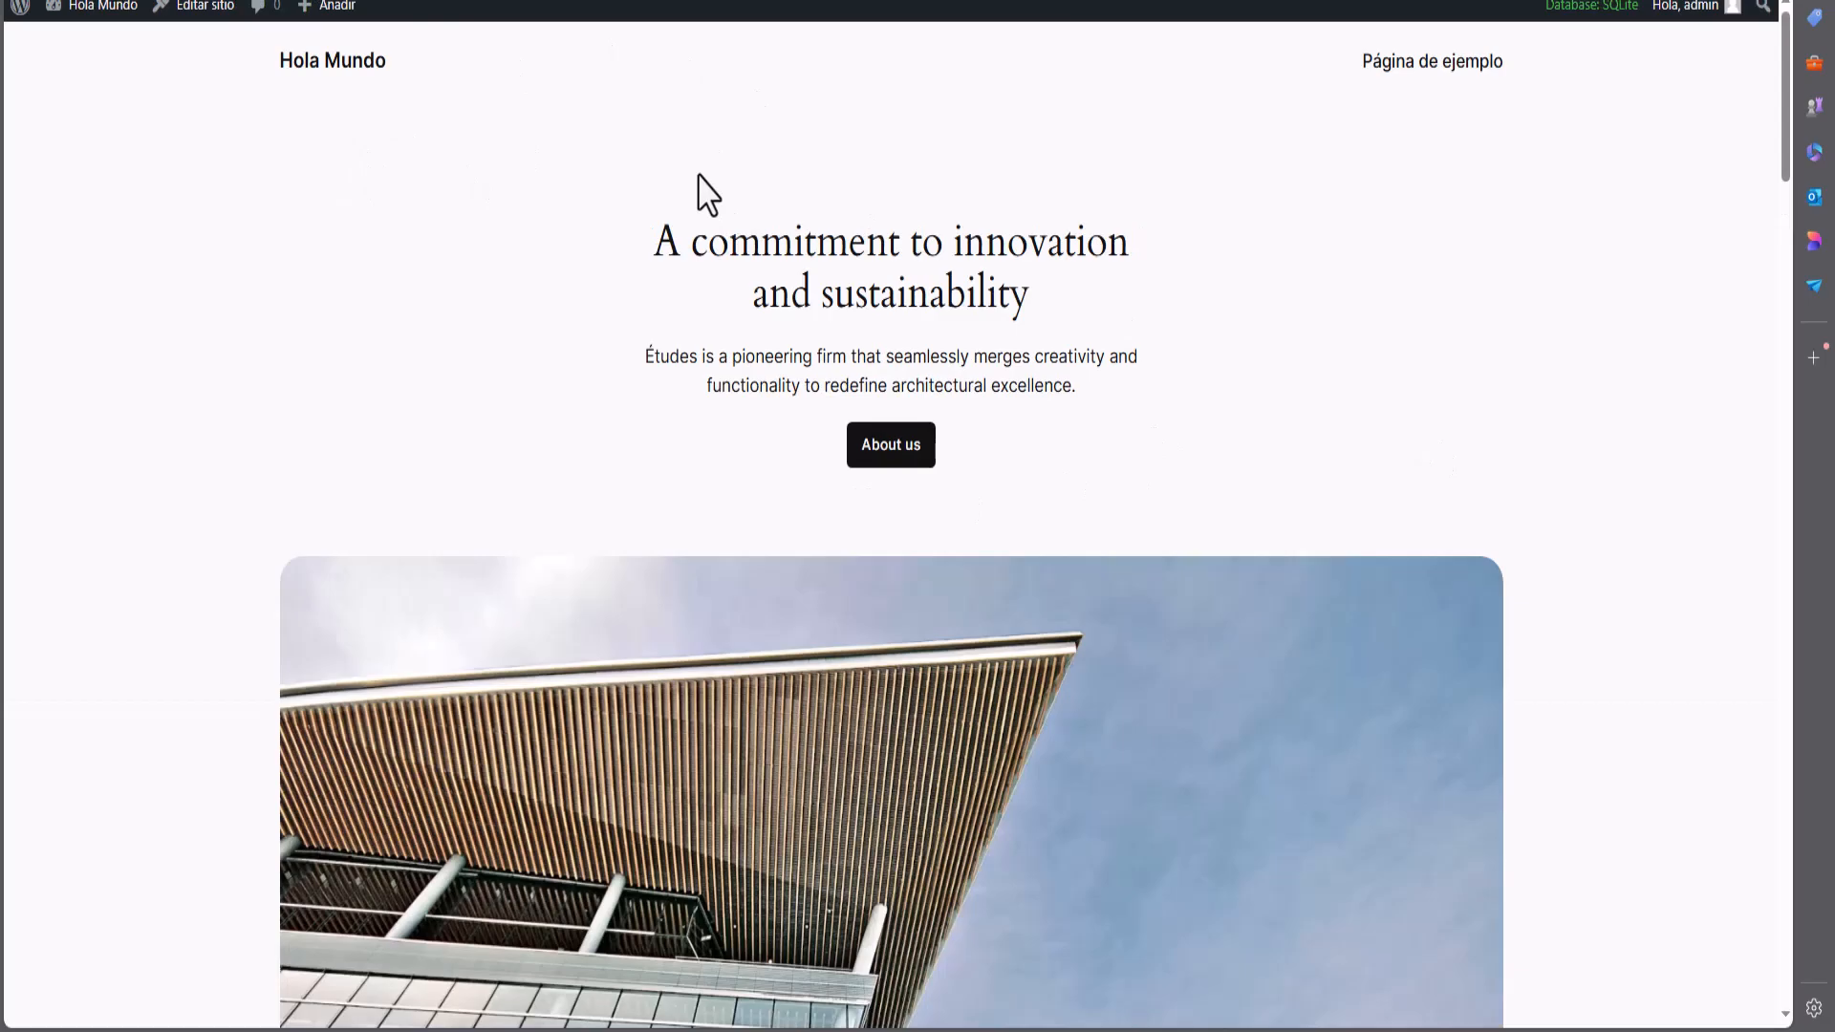
pyautogui.scroll(-15, 1098, 593)
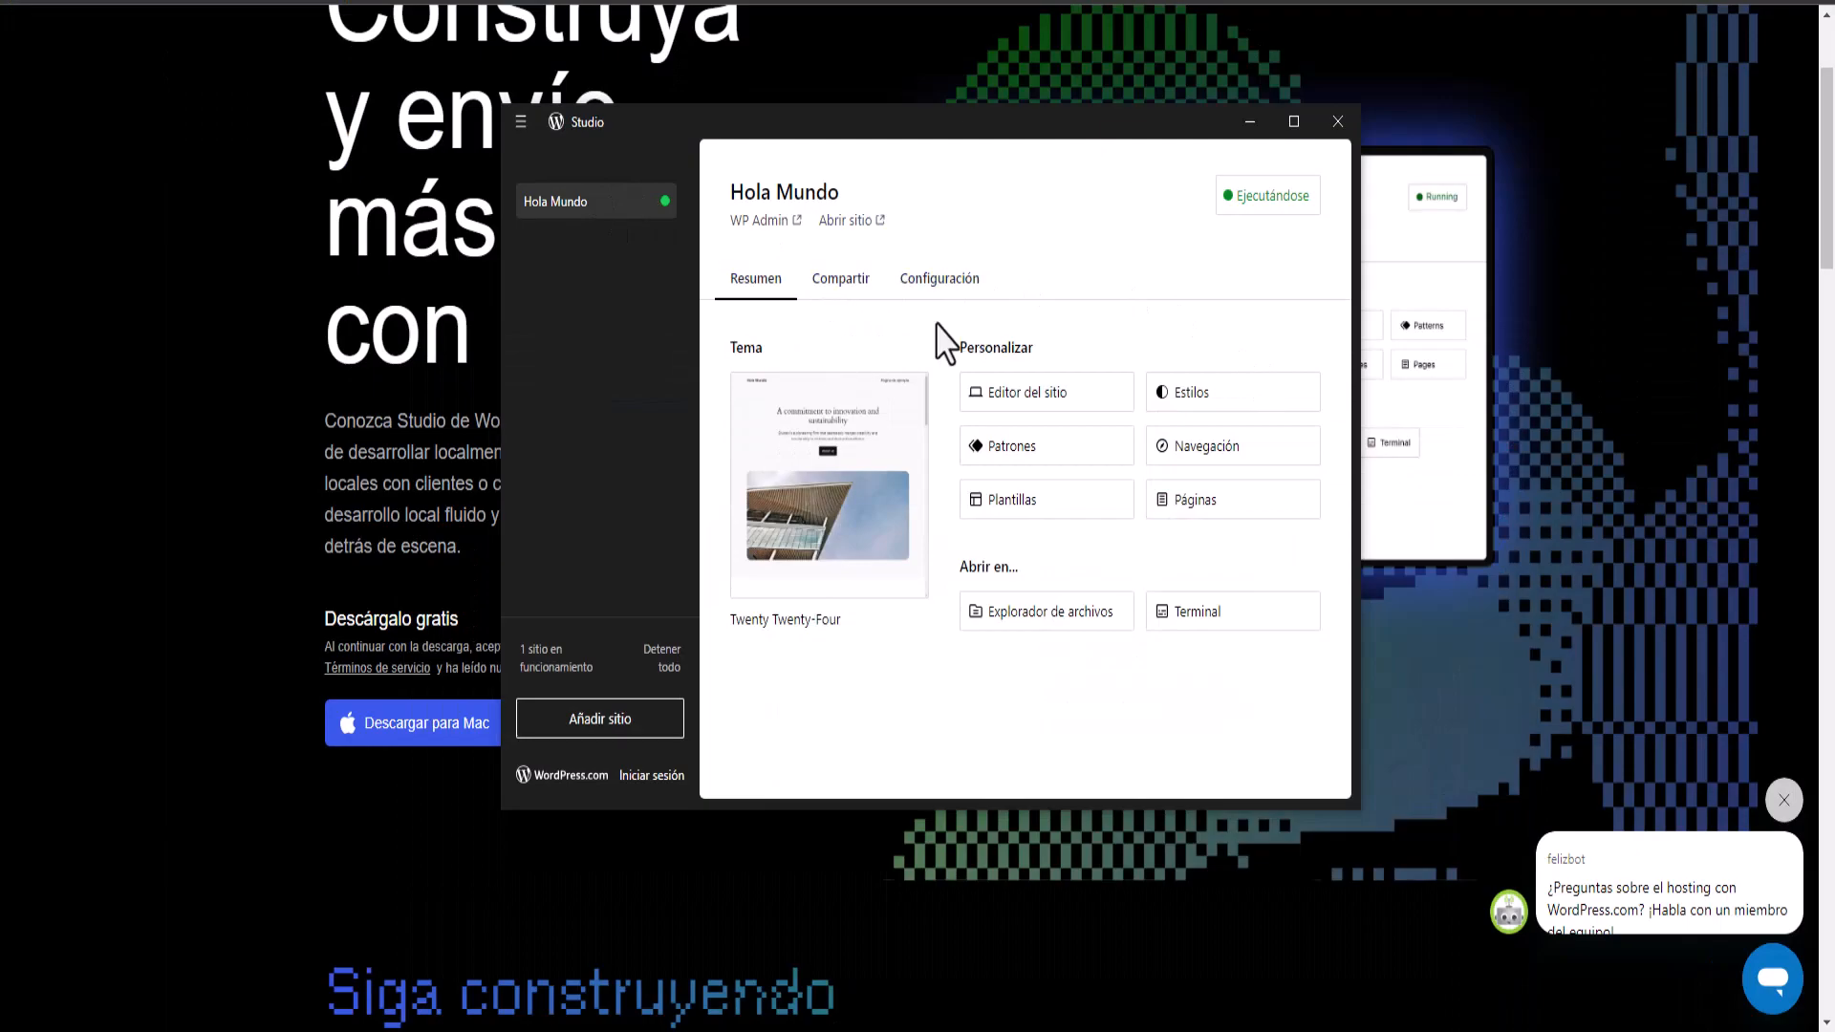
# Review the site's sharing options and configuration details in Studio, and return to its summary
pyautogui.click(835, 280)
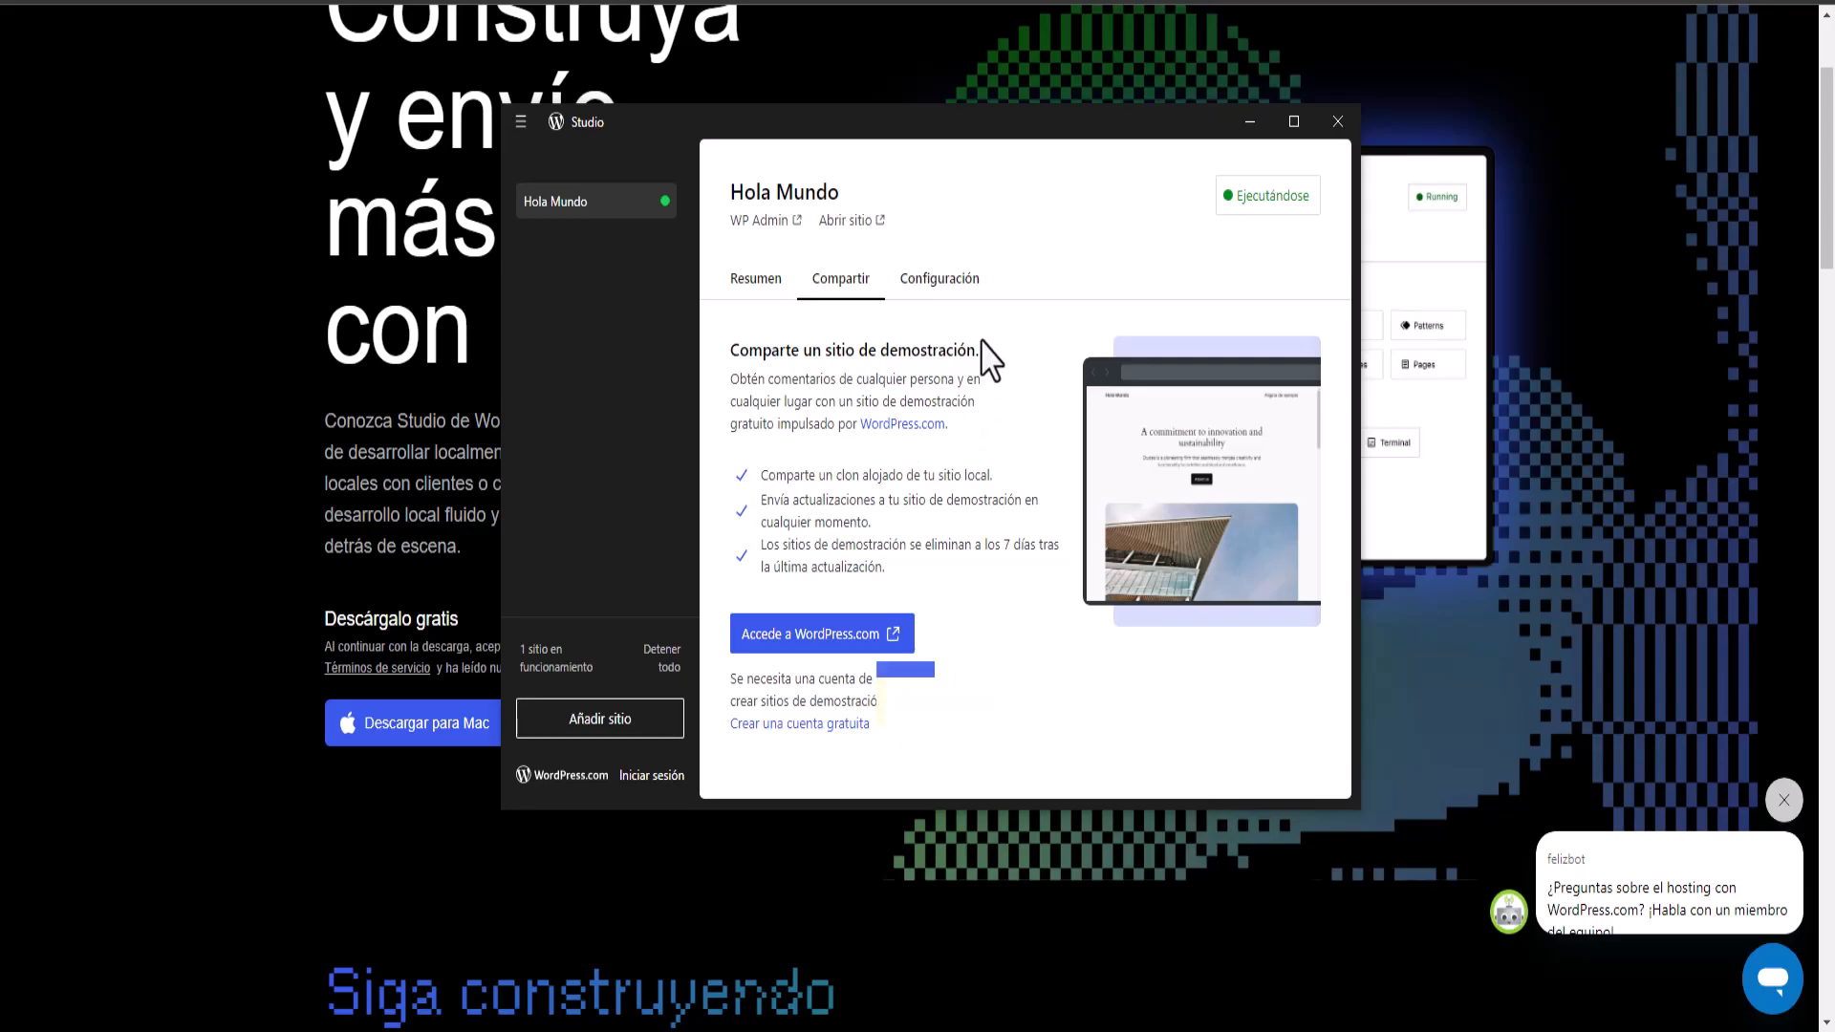
pyautogui.click(933, 292)
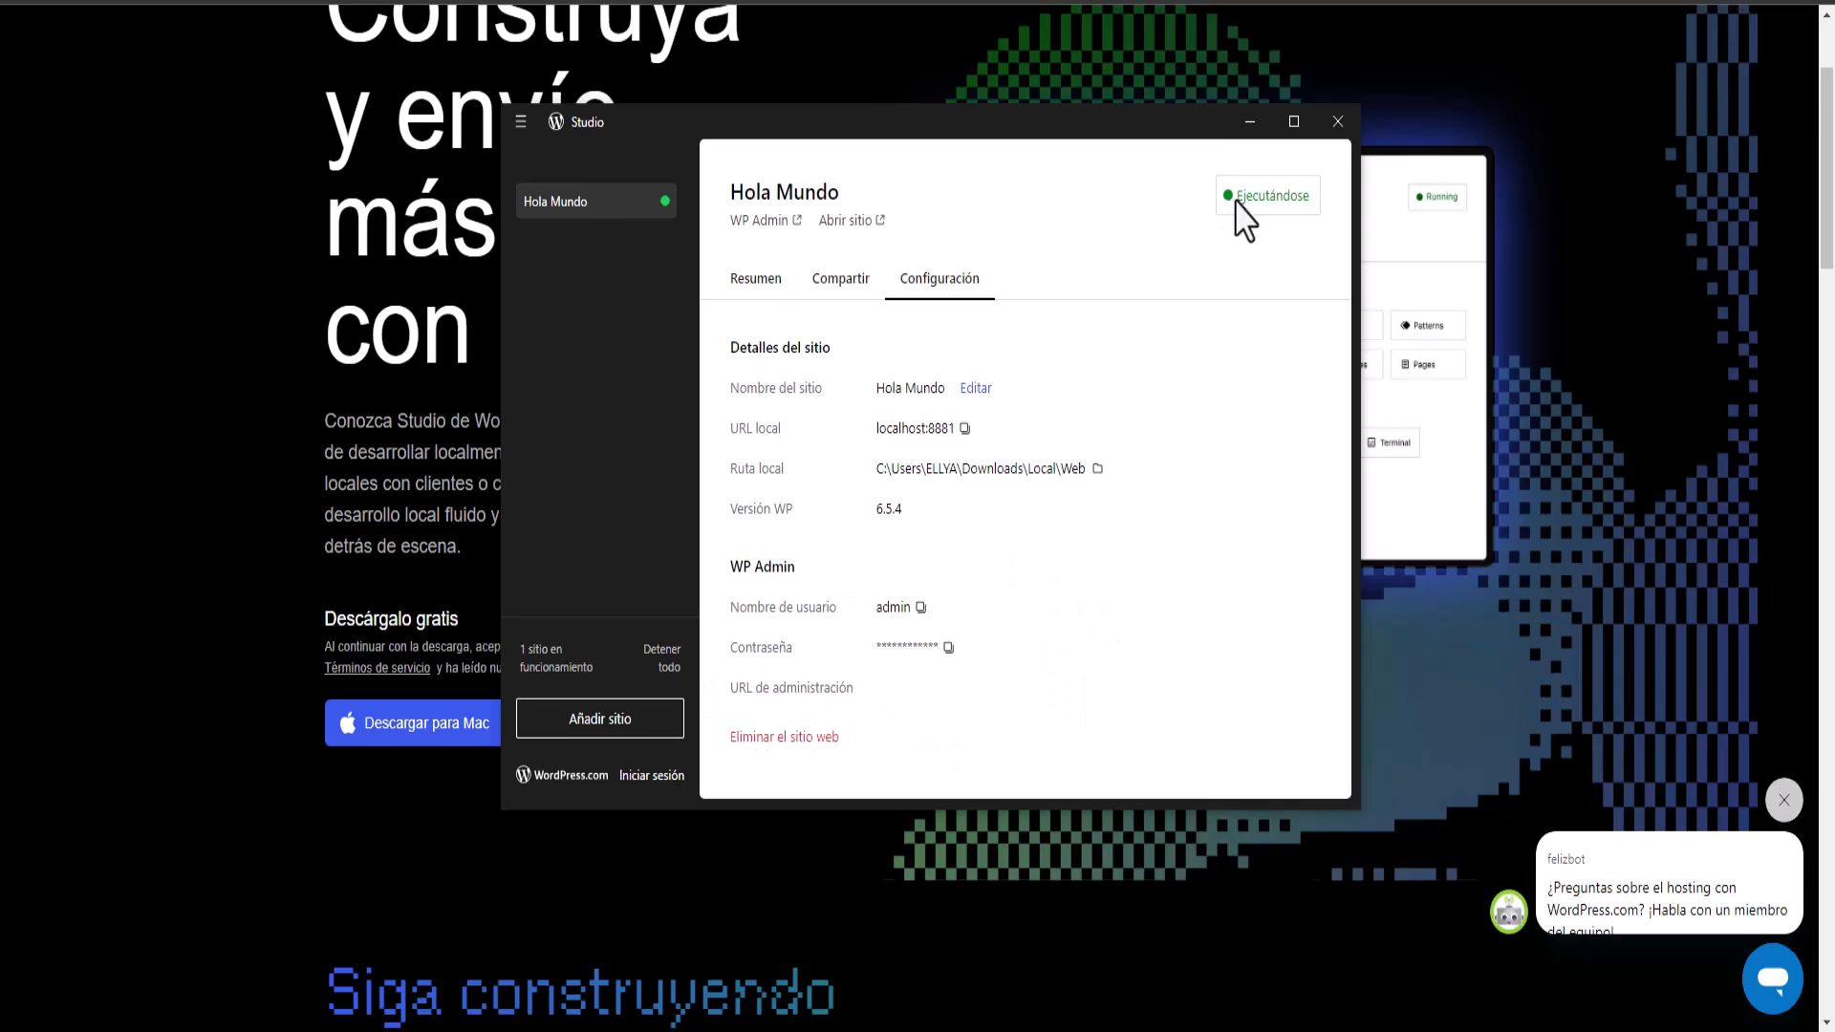
pyautogui.click(770, 282)
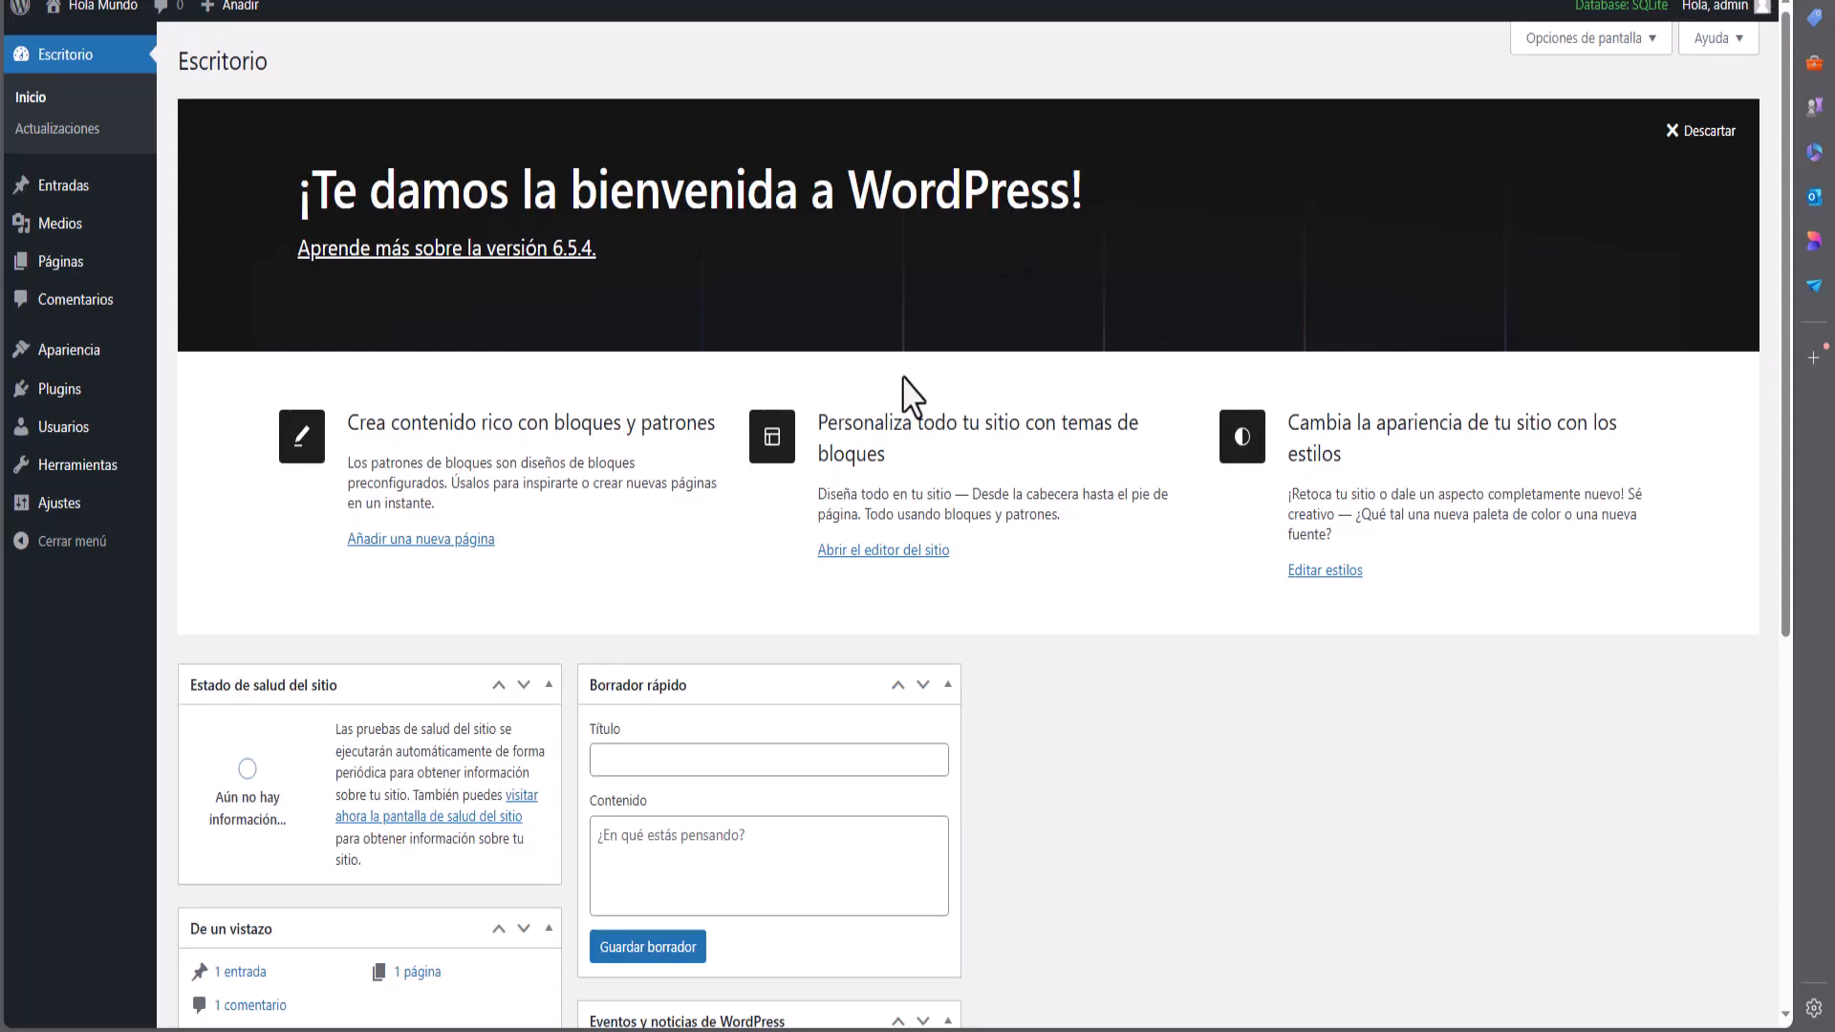
# Look over the welcome area and widgets on the site's WordPress admin dashboard
pyautogui.scroll(-2, 935, 370)
pyautogui.scroll(-3, 936, 373)
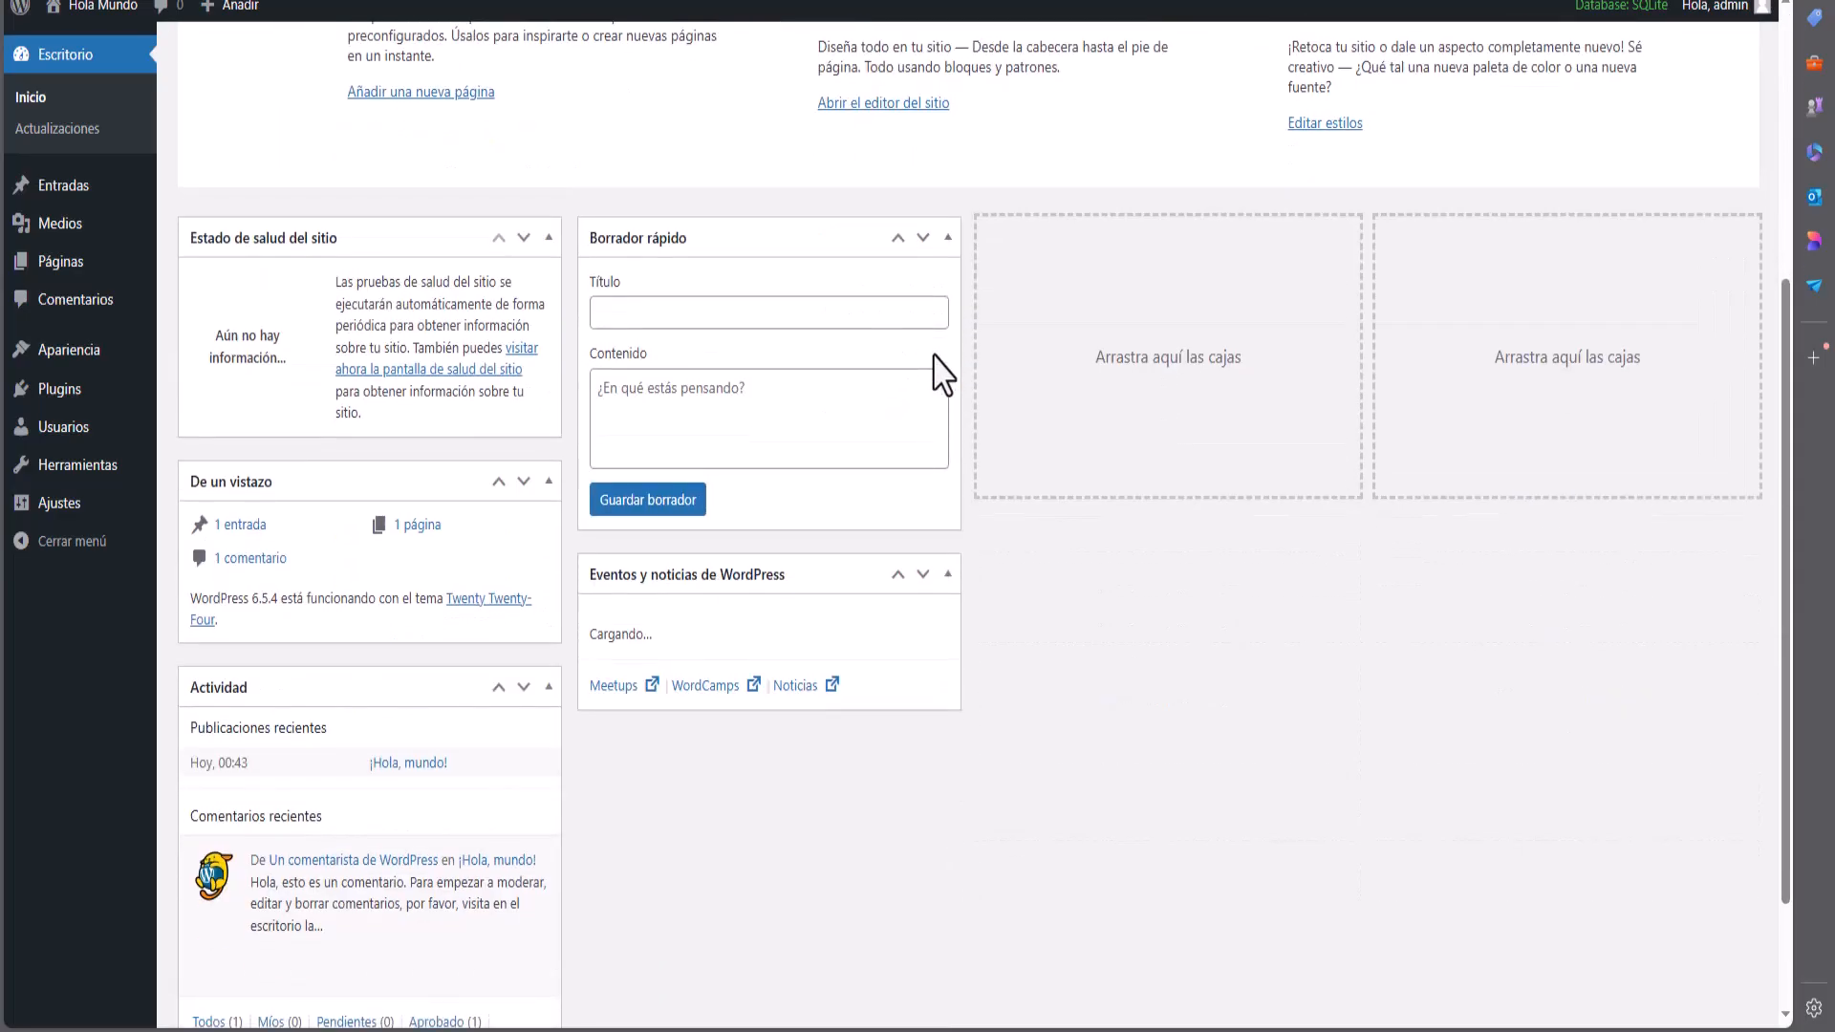
pyautogui.scroll(1, 937, 373)
pyautogui.scroll(-3, 938, 369)
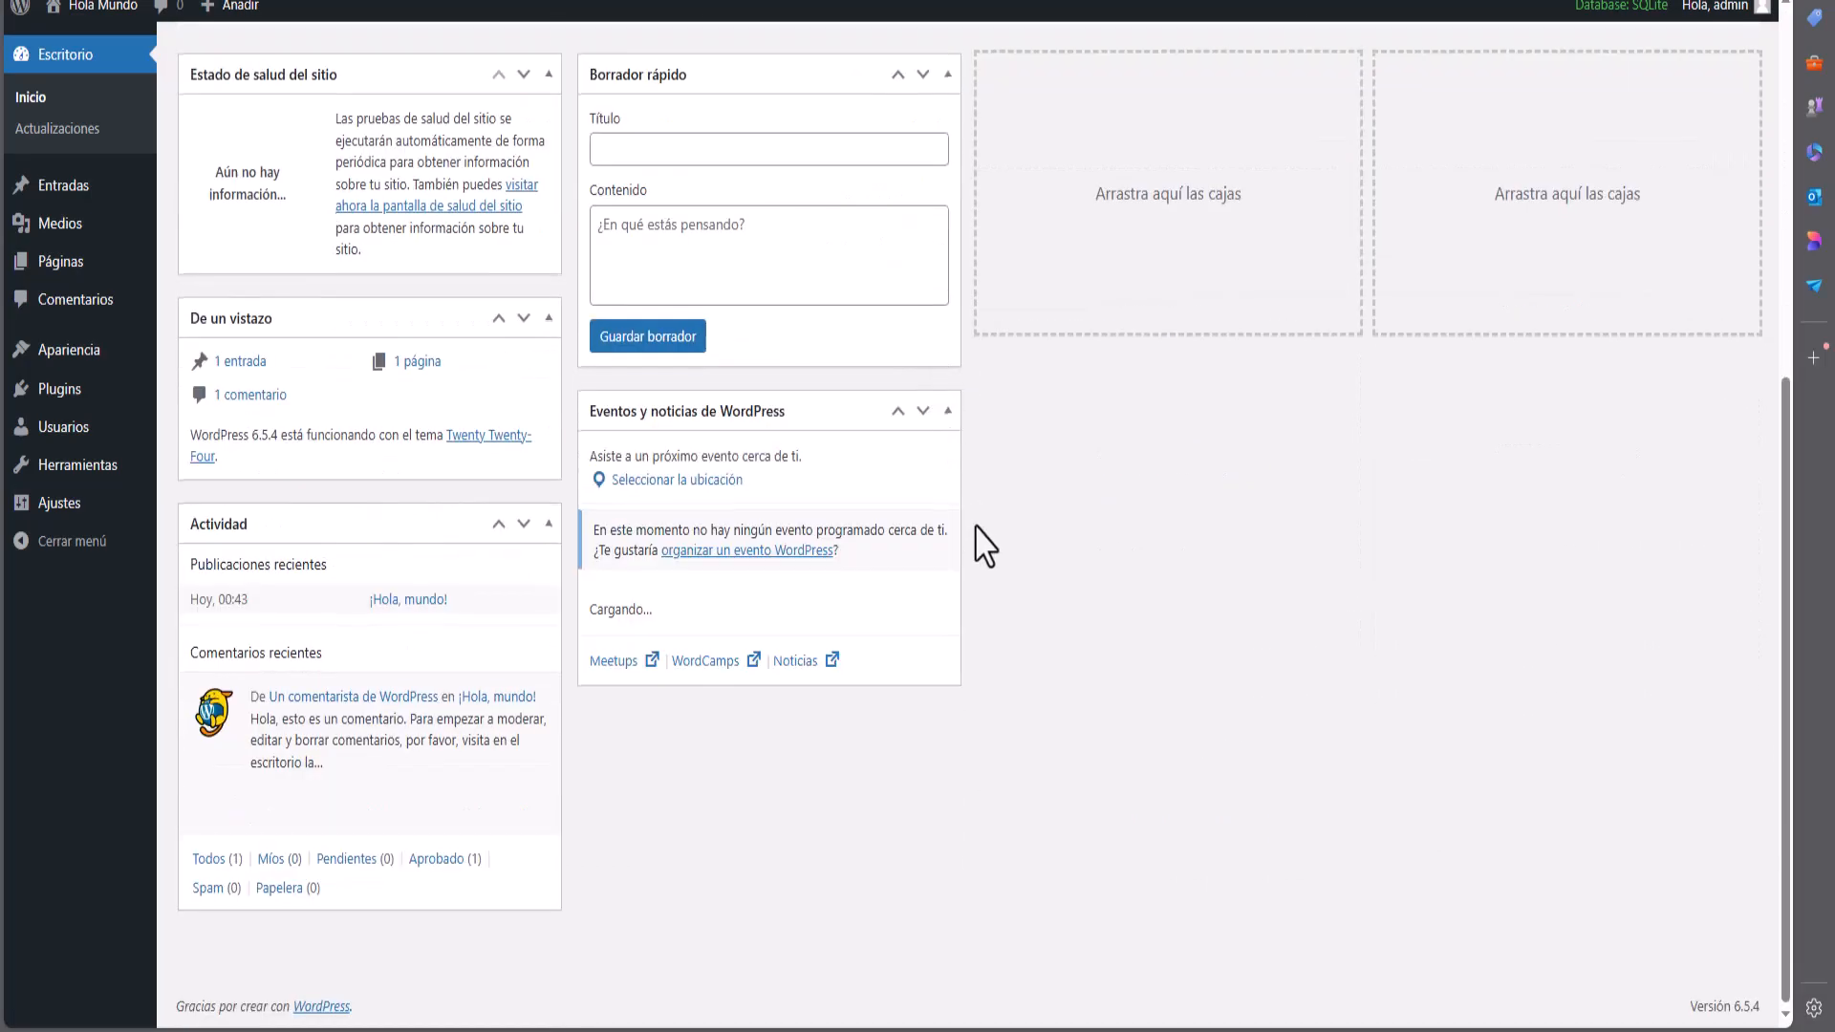
pyautogui.scroll(7, 980, 533)
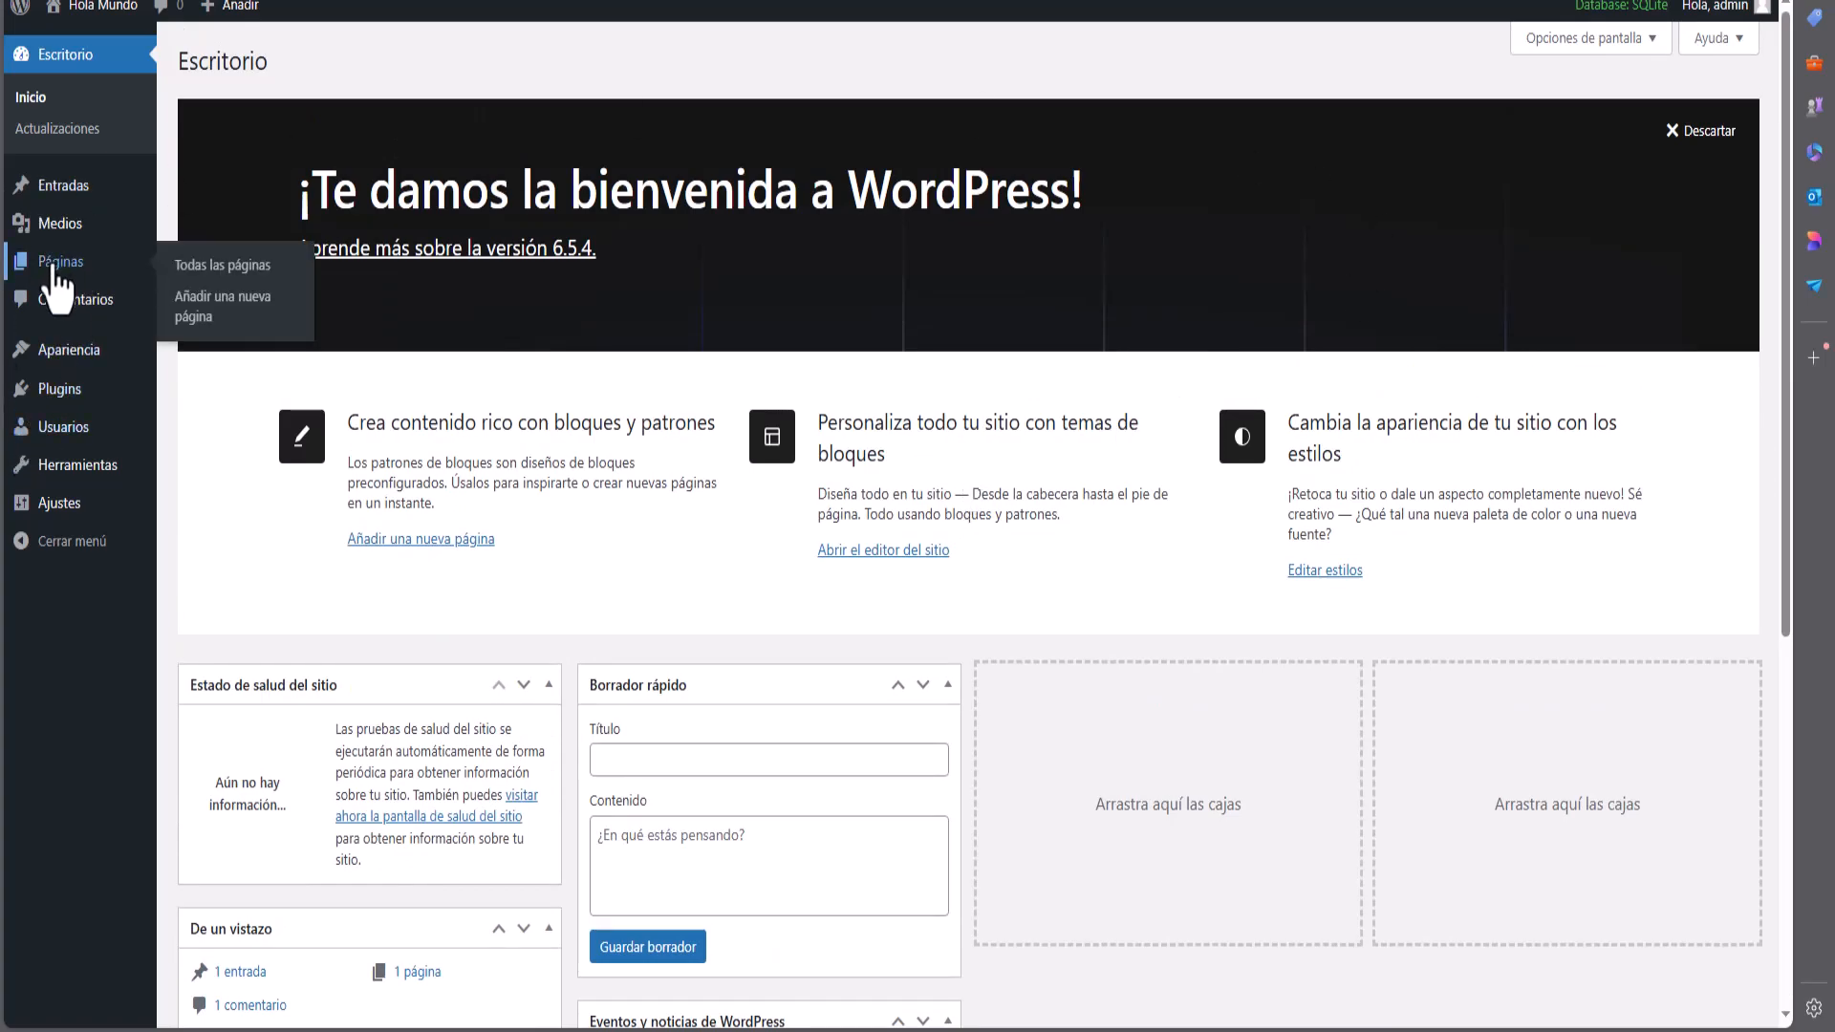
# View the site's posts list, media library and pages list in the WordPress admin
pyautogui.moveTo(60, 199)
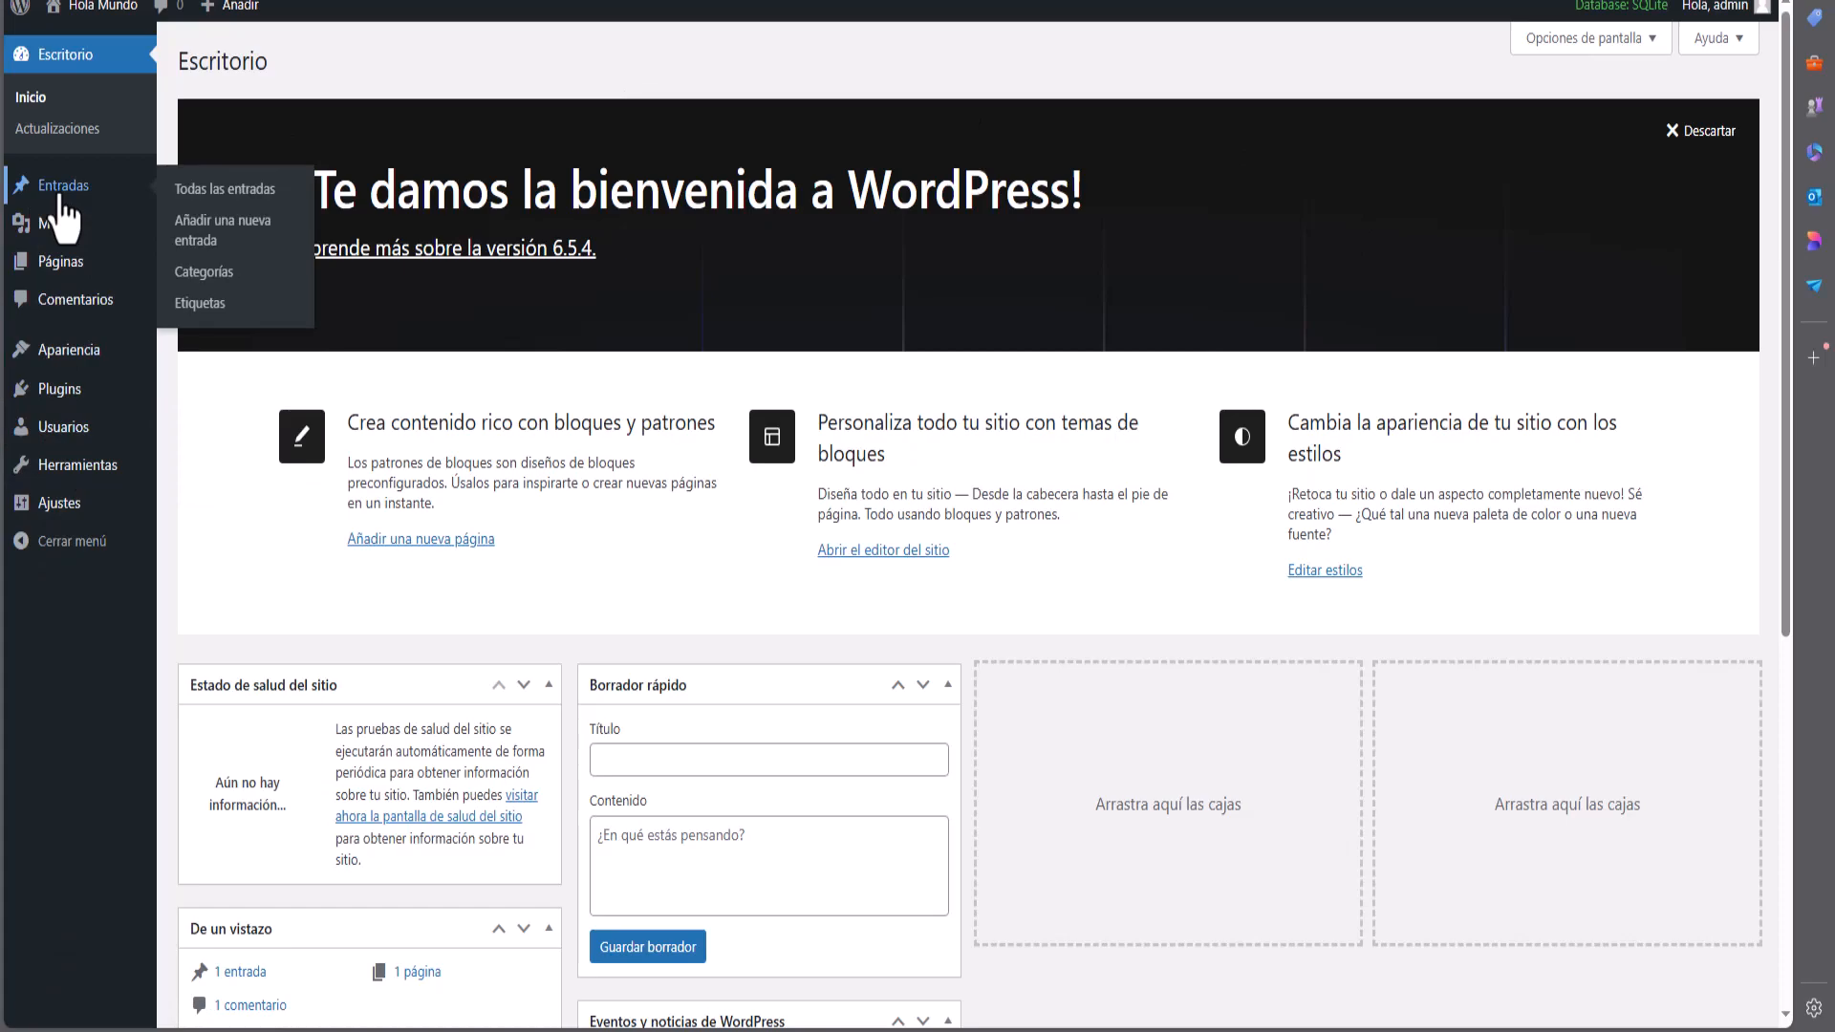
pyautogui.click(60, 191)
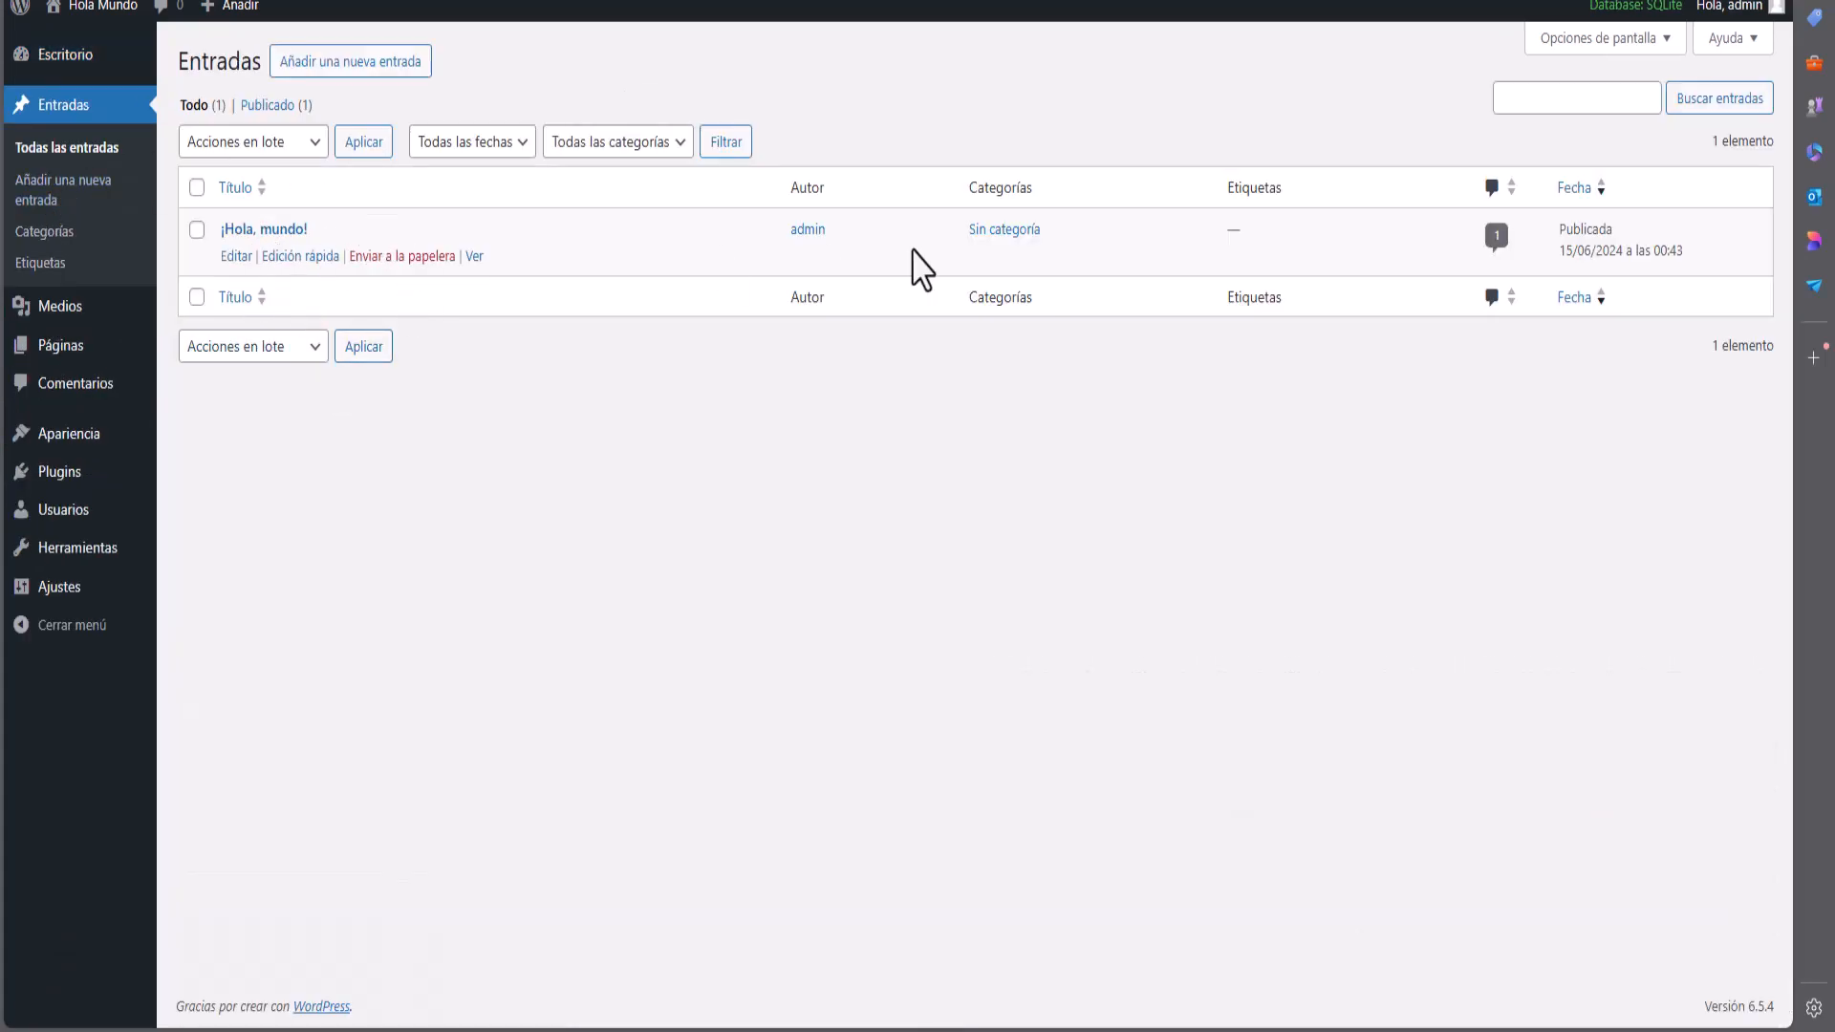
pyautogui.moveTo(50, 318)
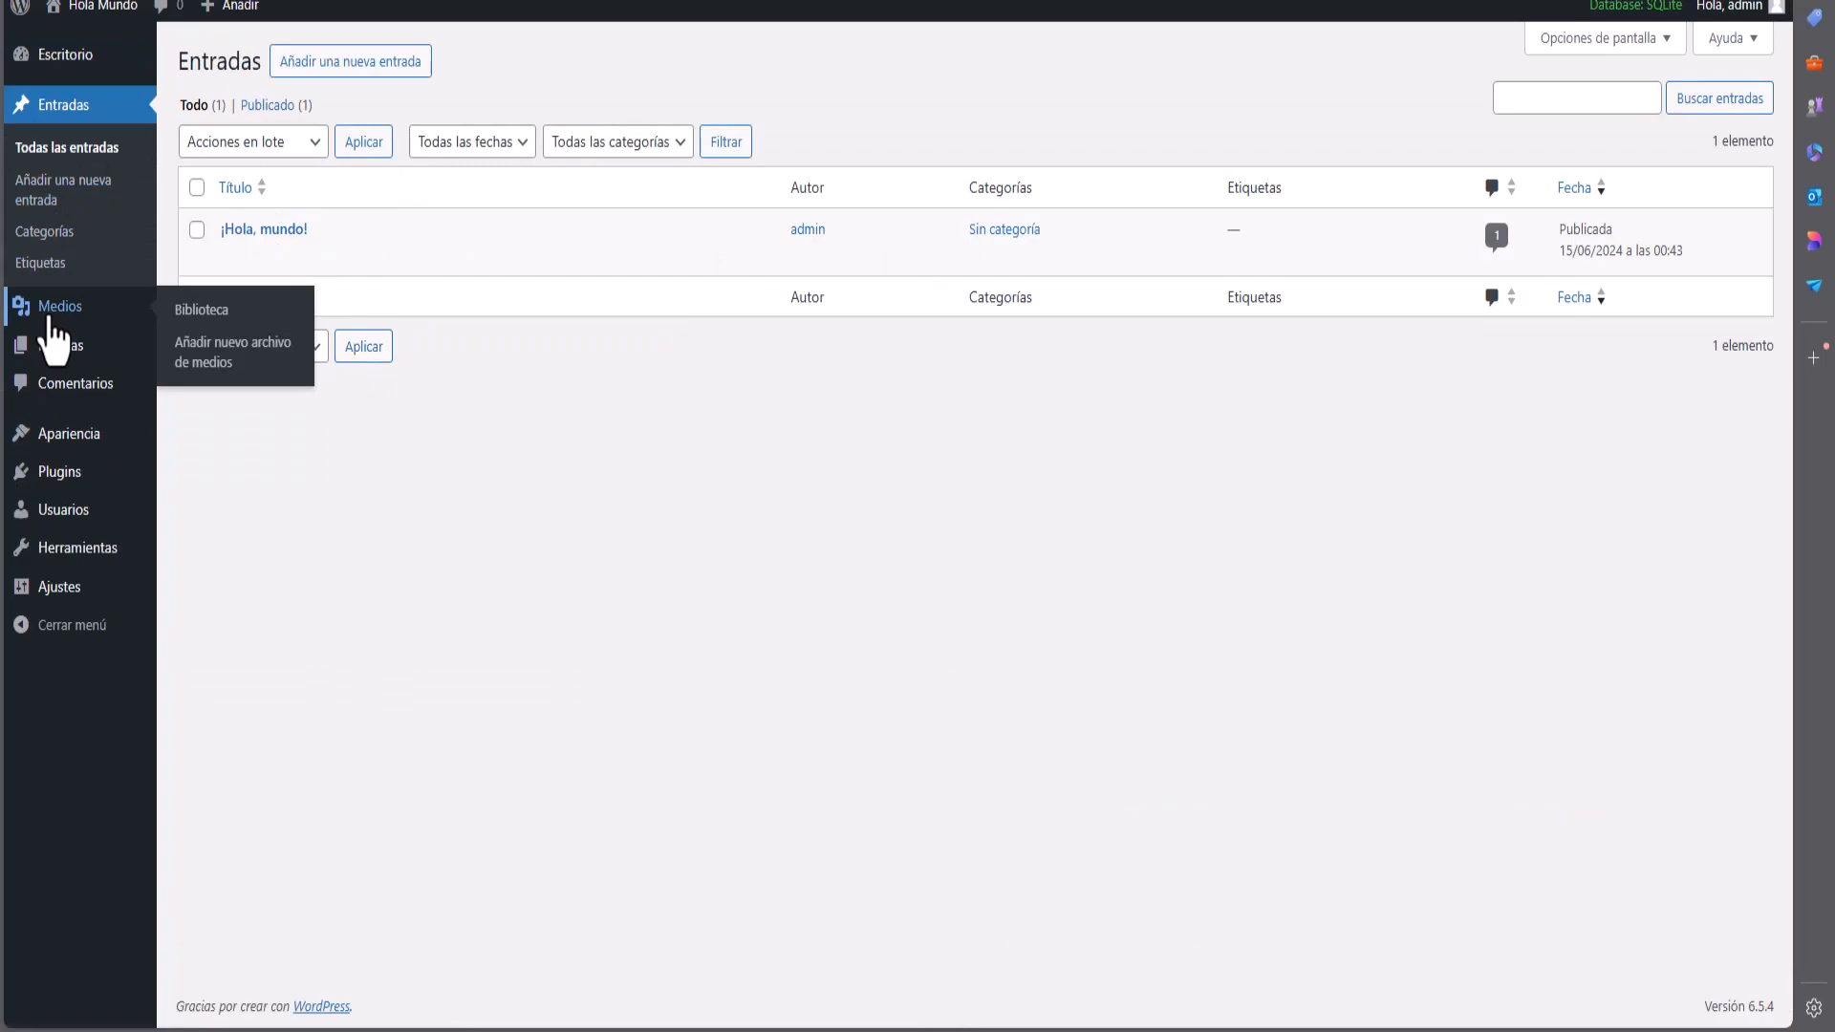
pyautogui.click(50, 322)
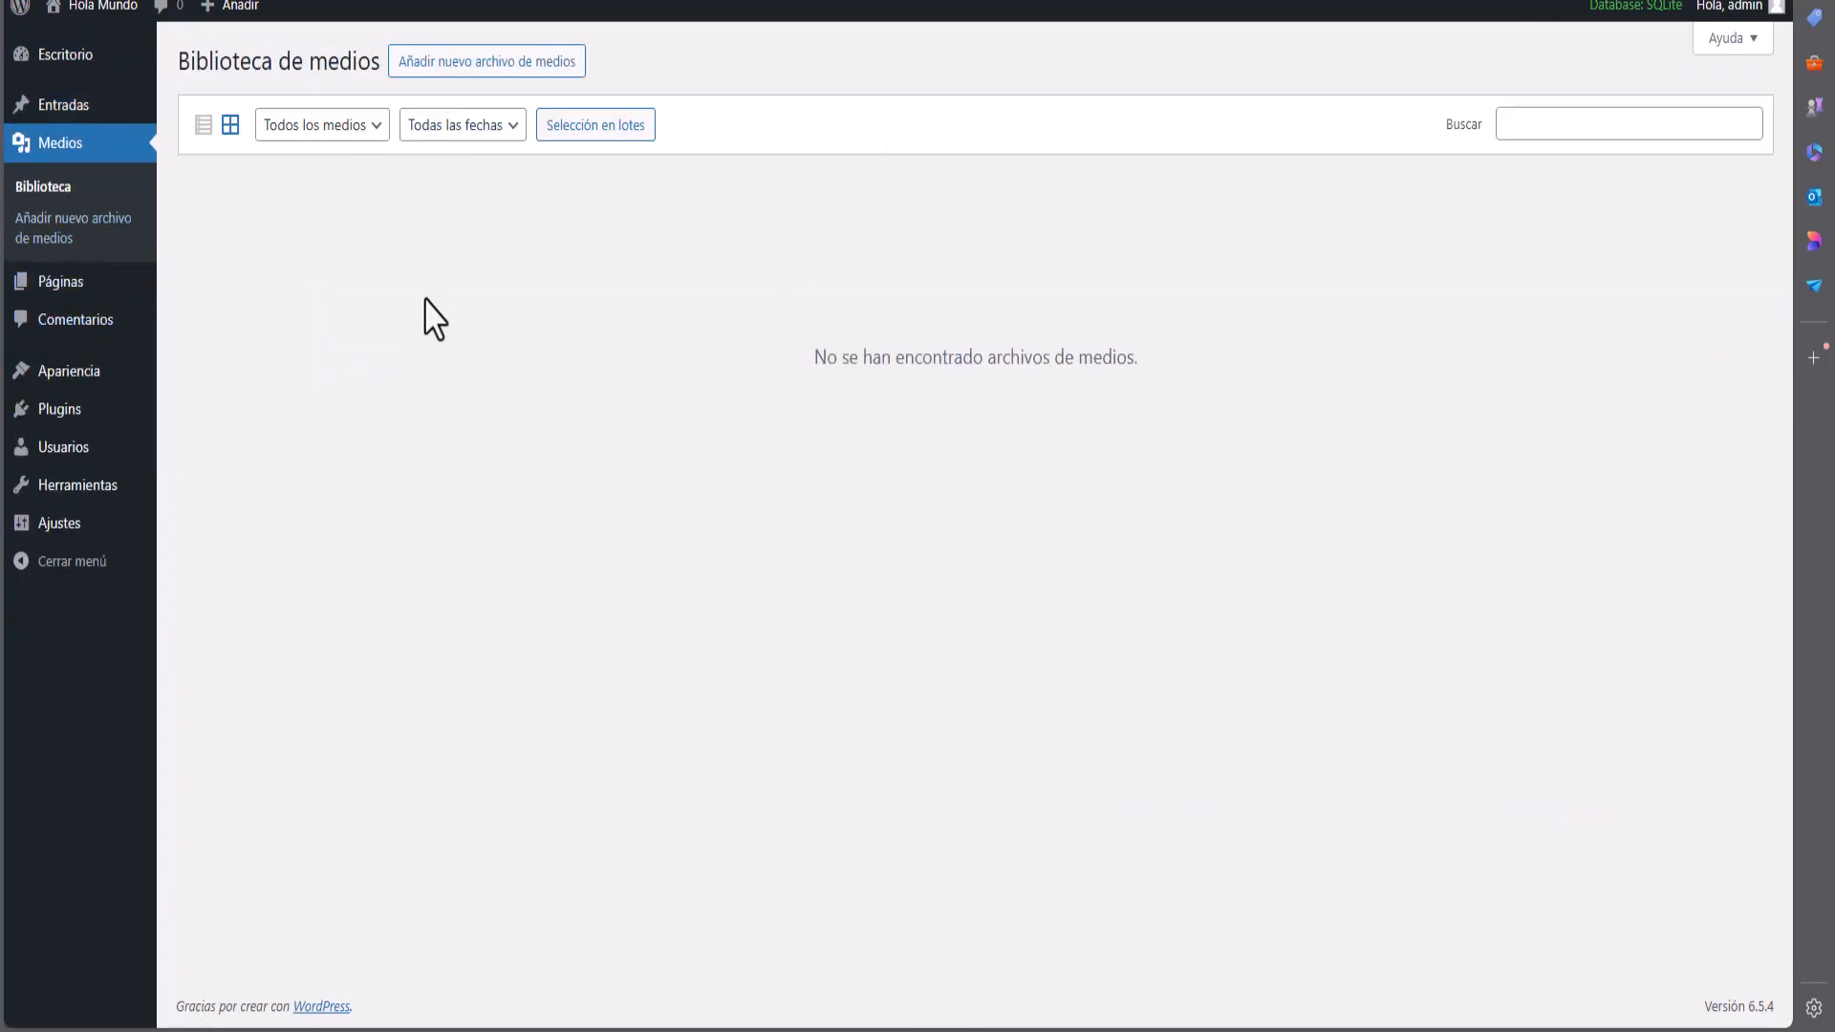
pyautogui.click(60, 283)
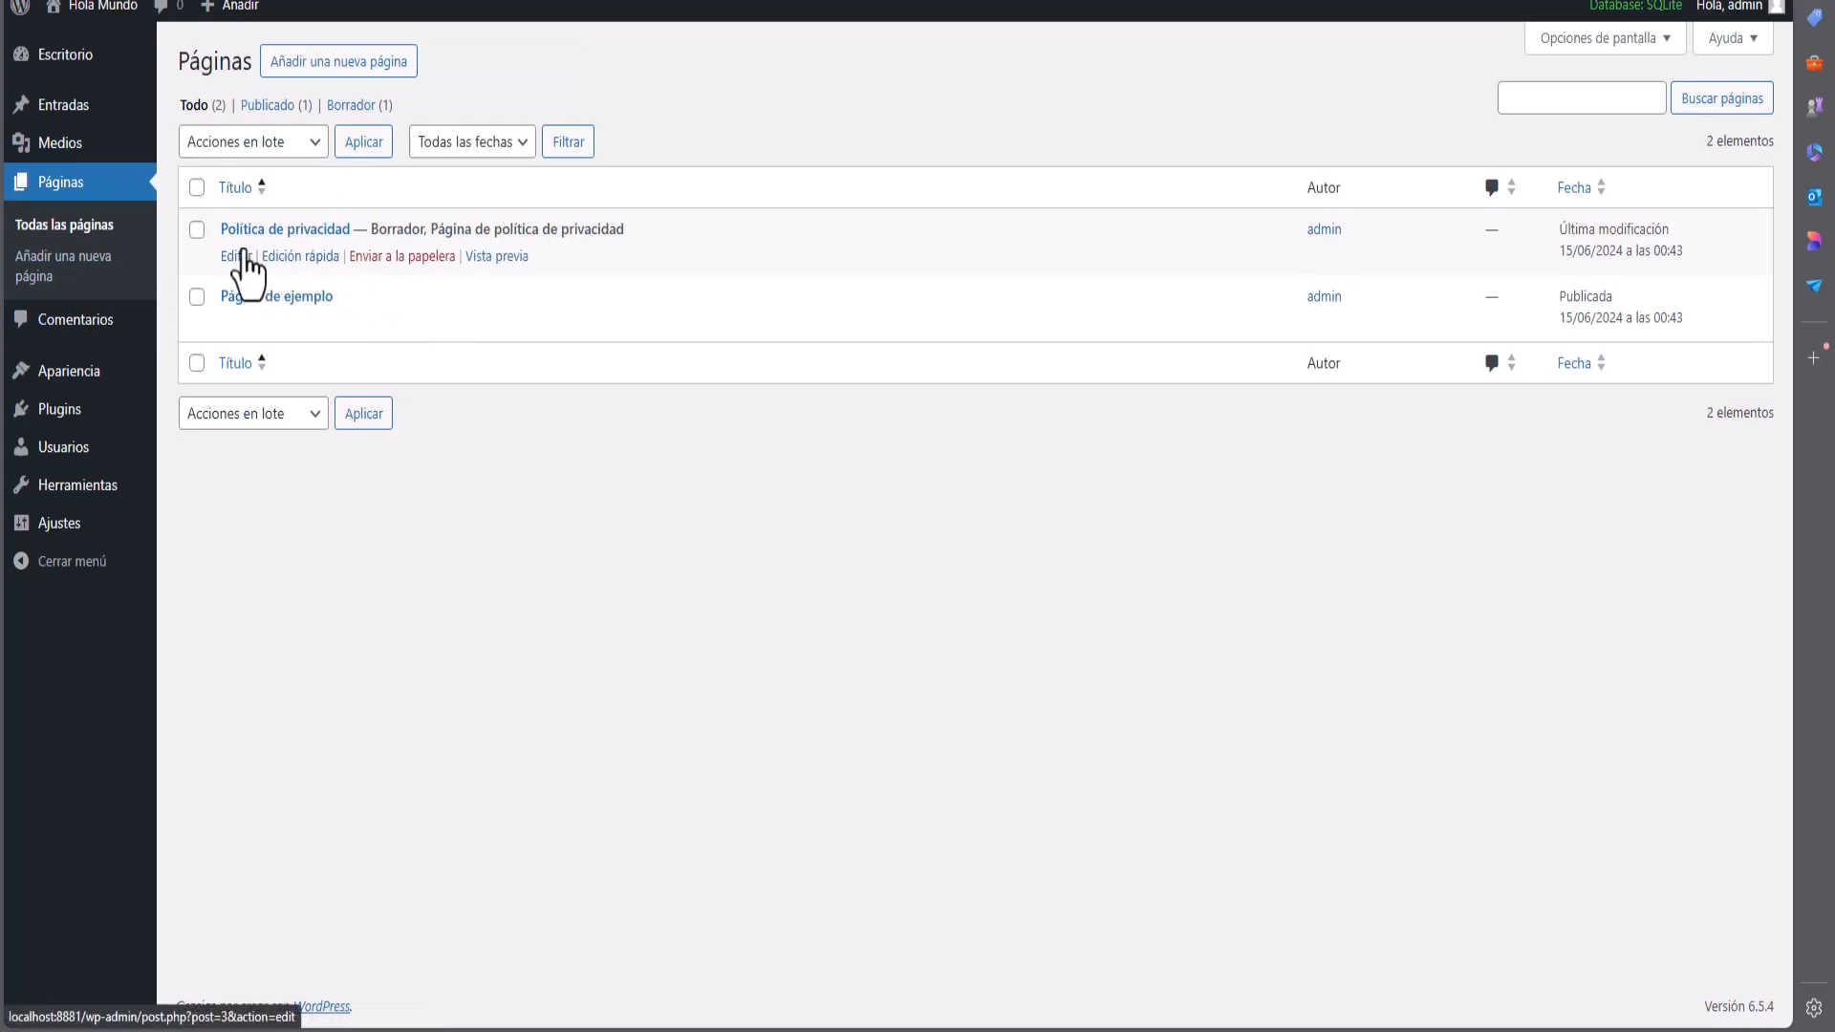
# View the themes installed on the site
pyautogui.moveTo(68, 413)
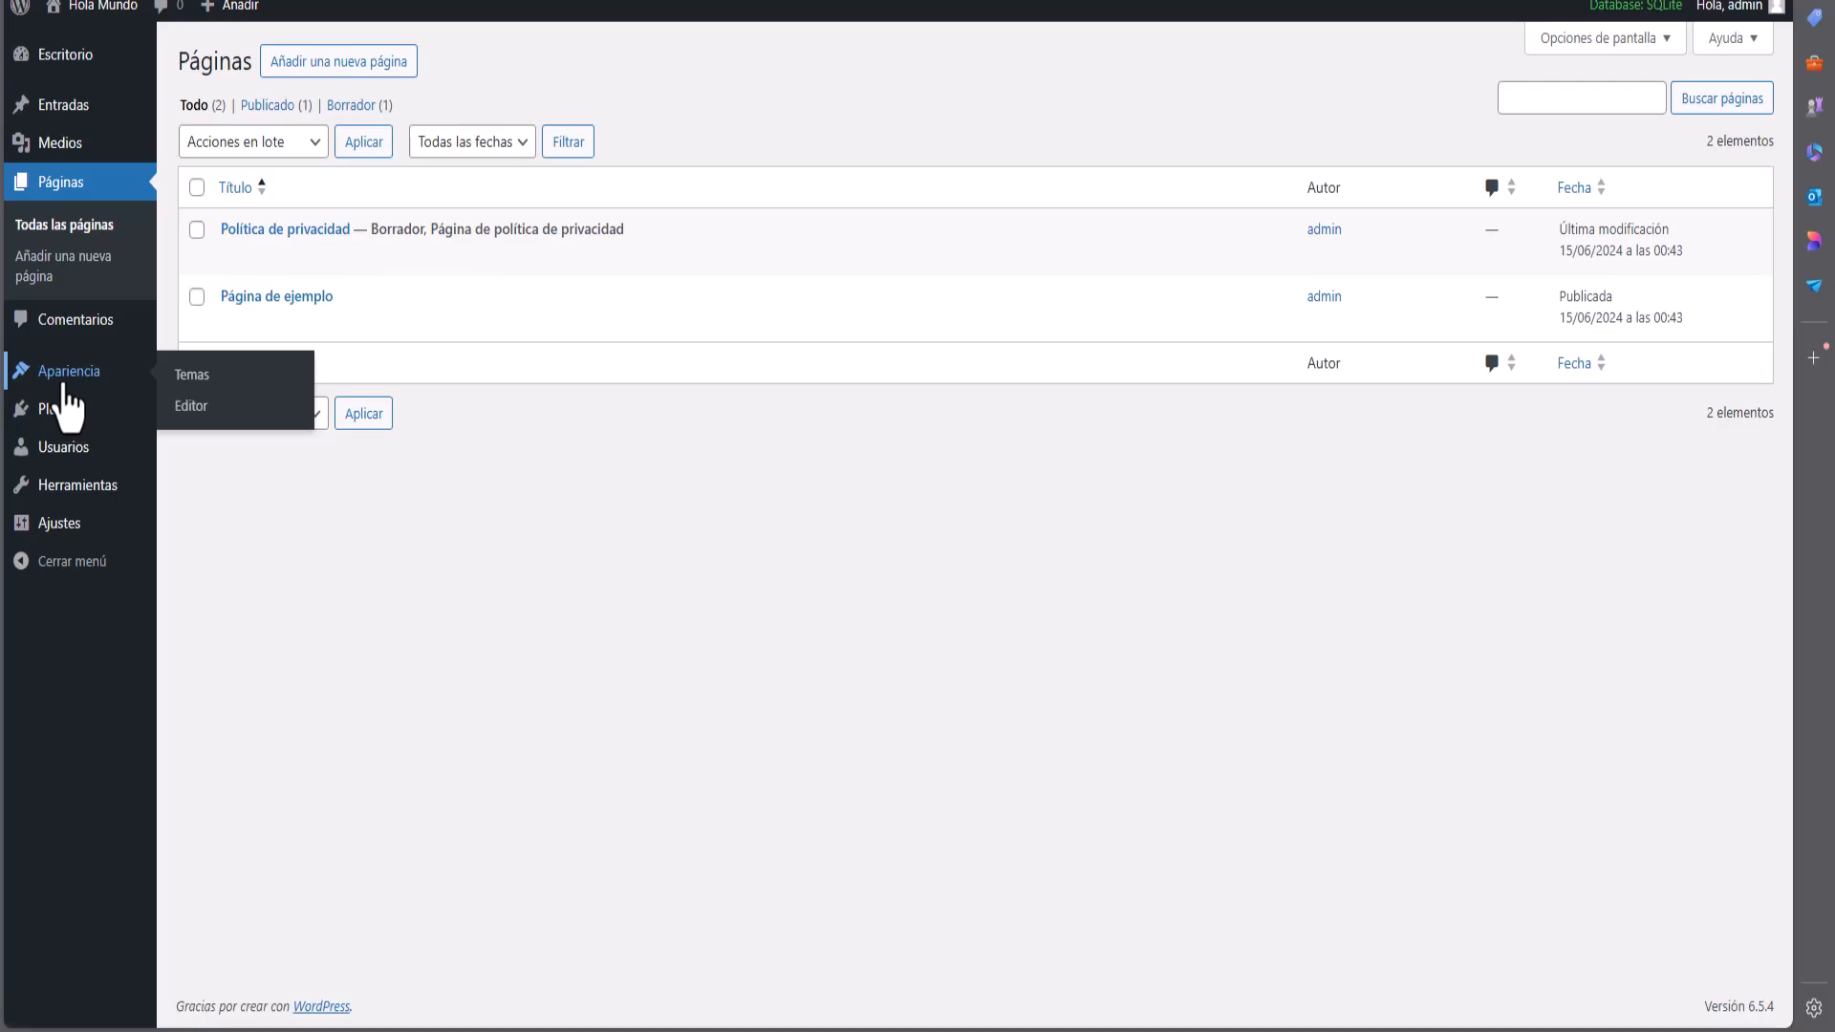
pyautogui.click(65, 386)
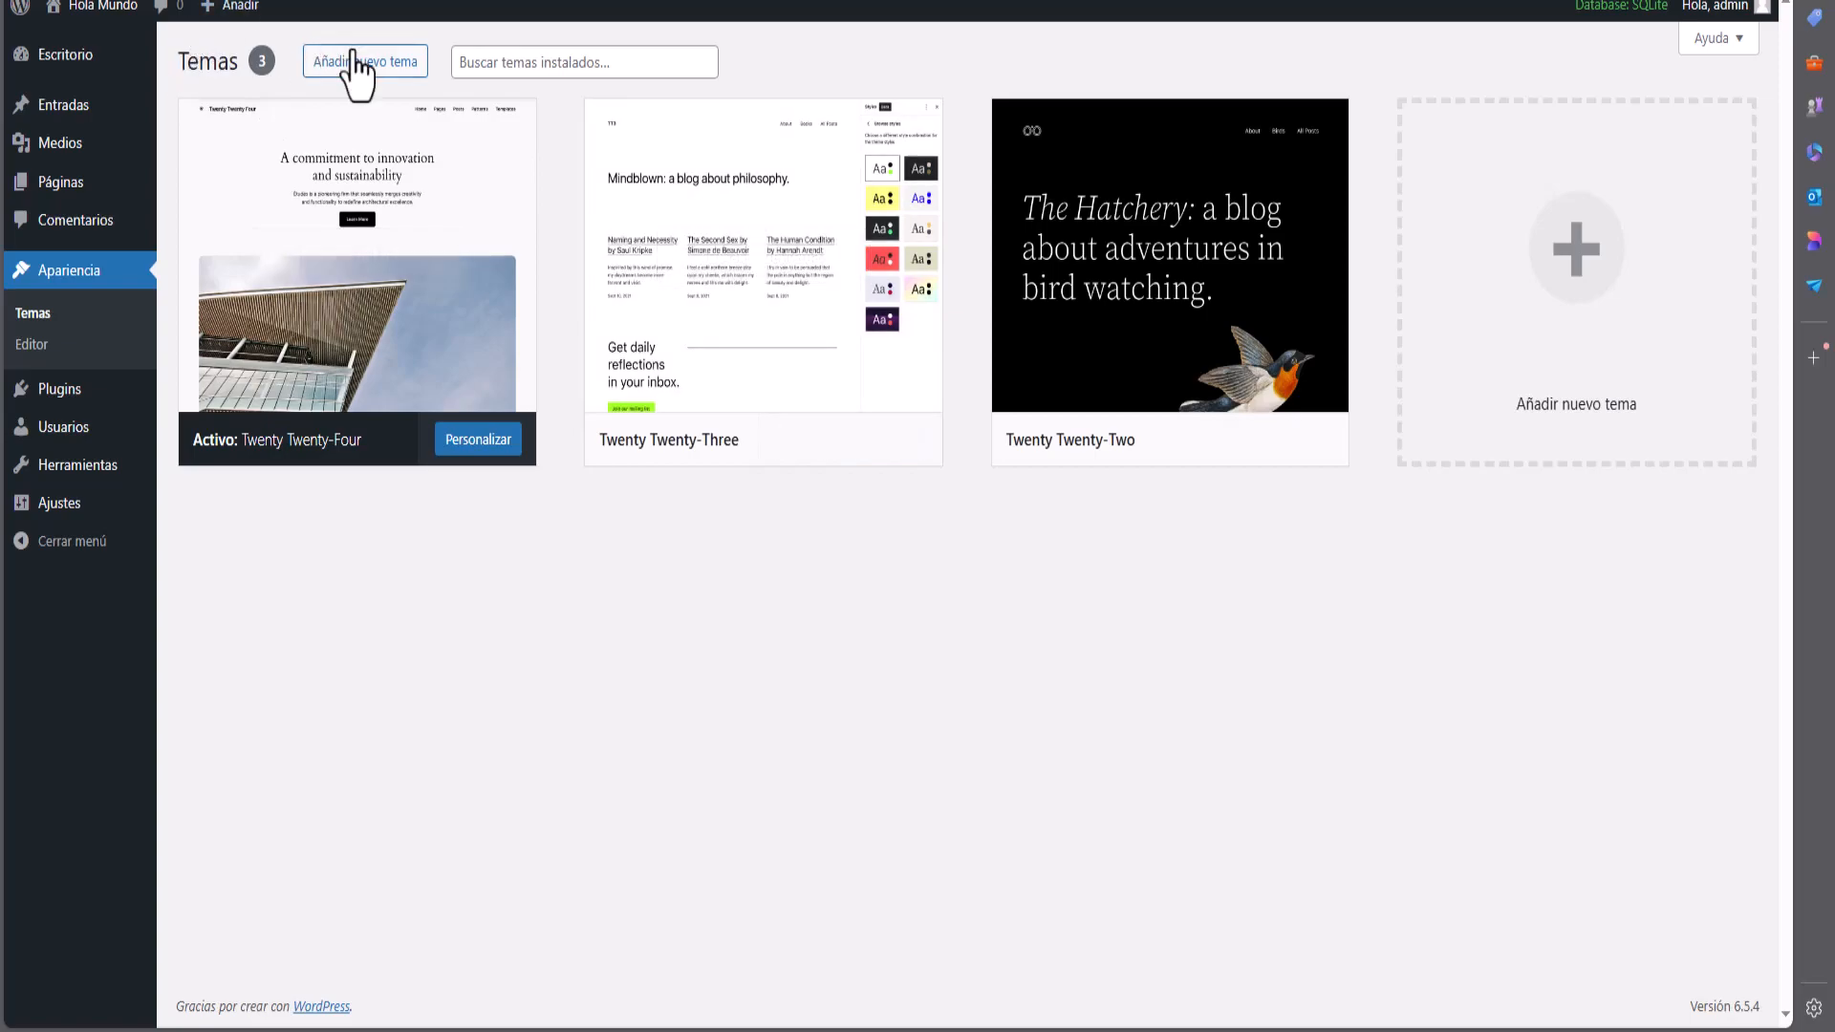
pyautogui.moveTo(316, 172)
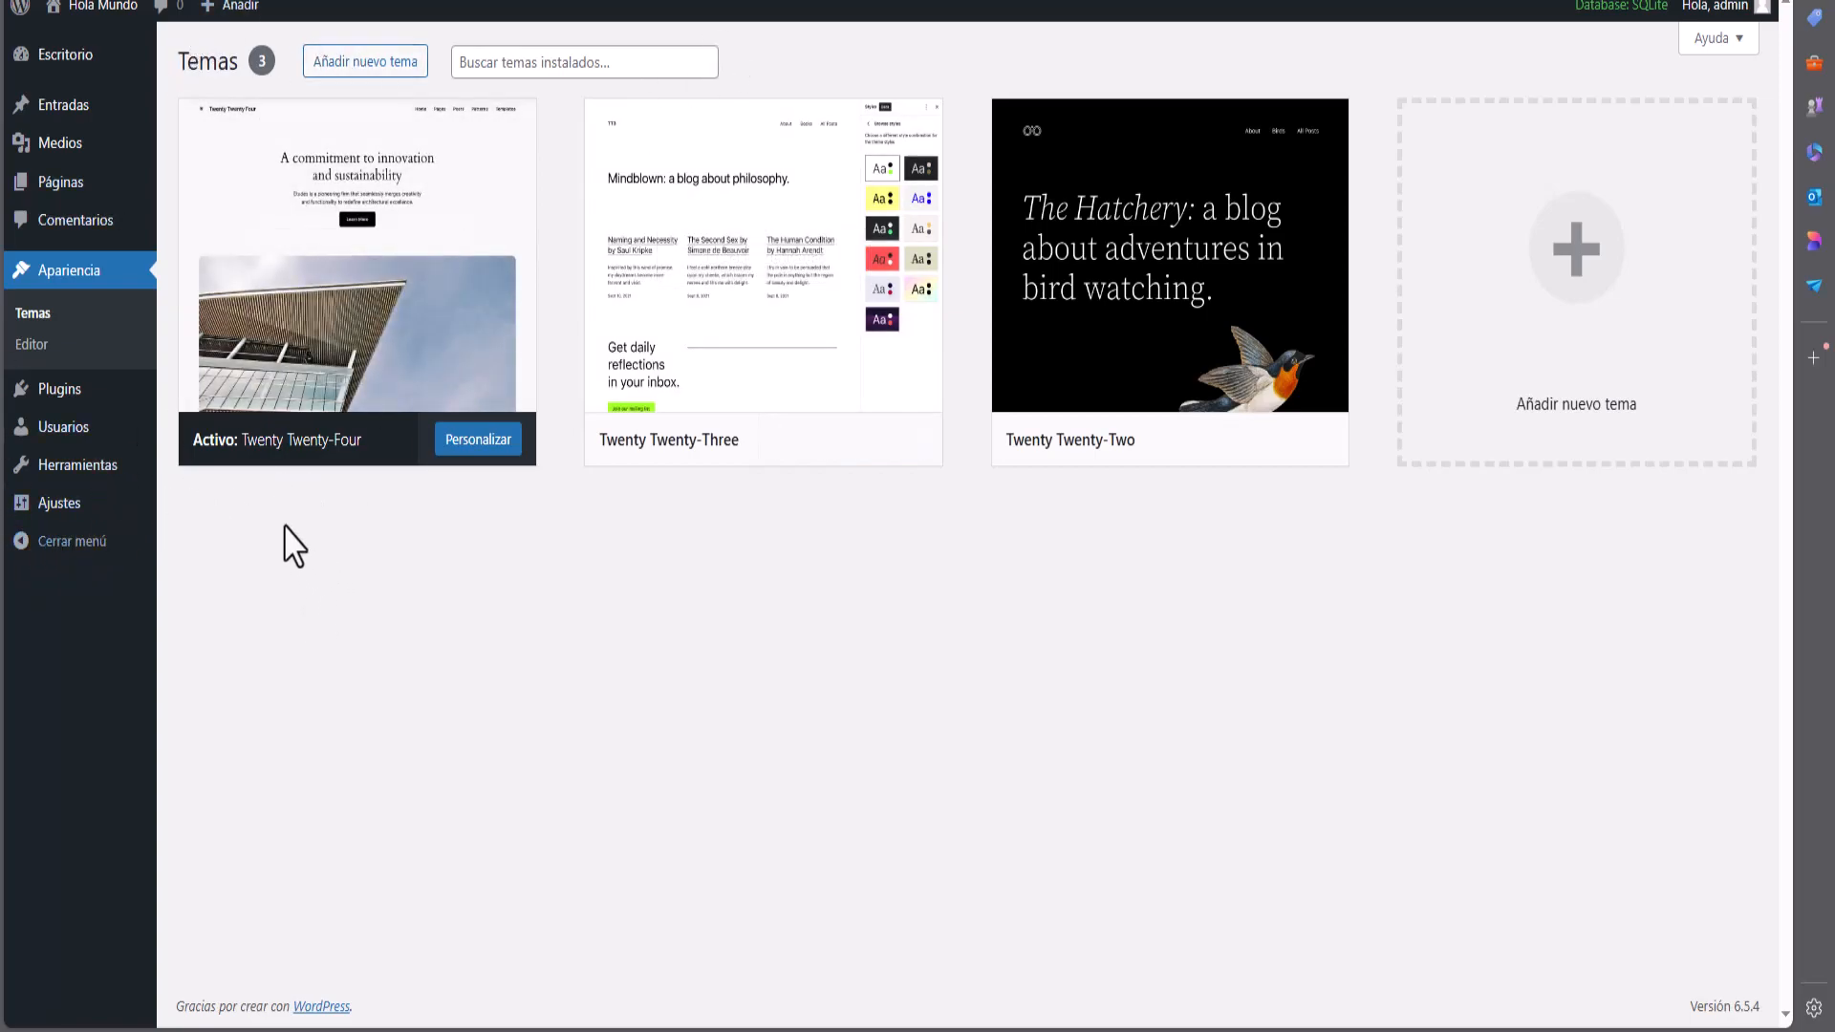
# Delete the installed Akismet Anti-spam and Hello Dolly plugins in one bulk action
pyautogui.moveTo(65, 414)
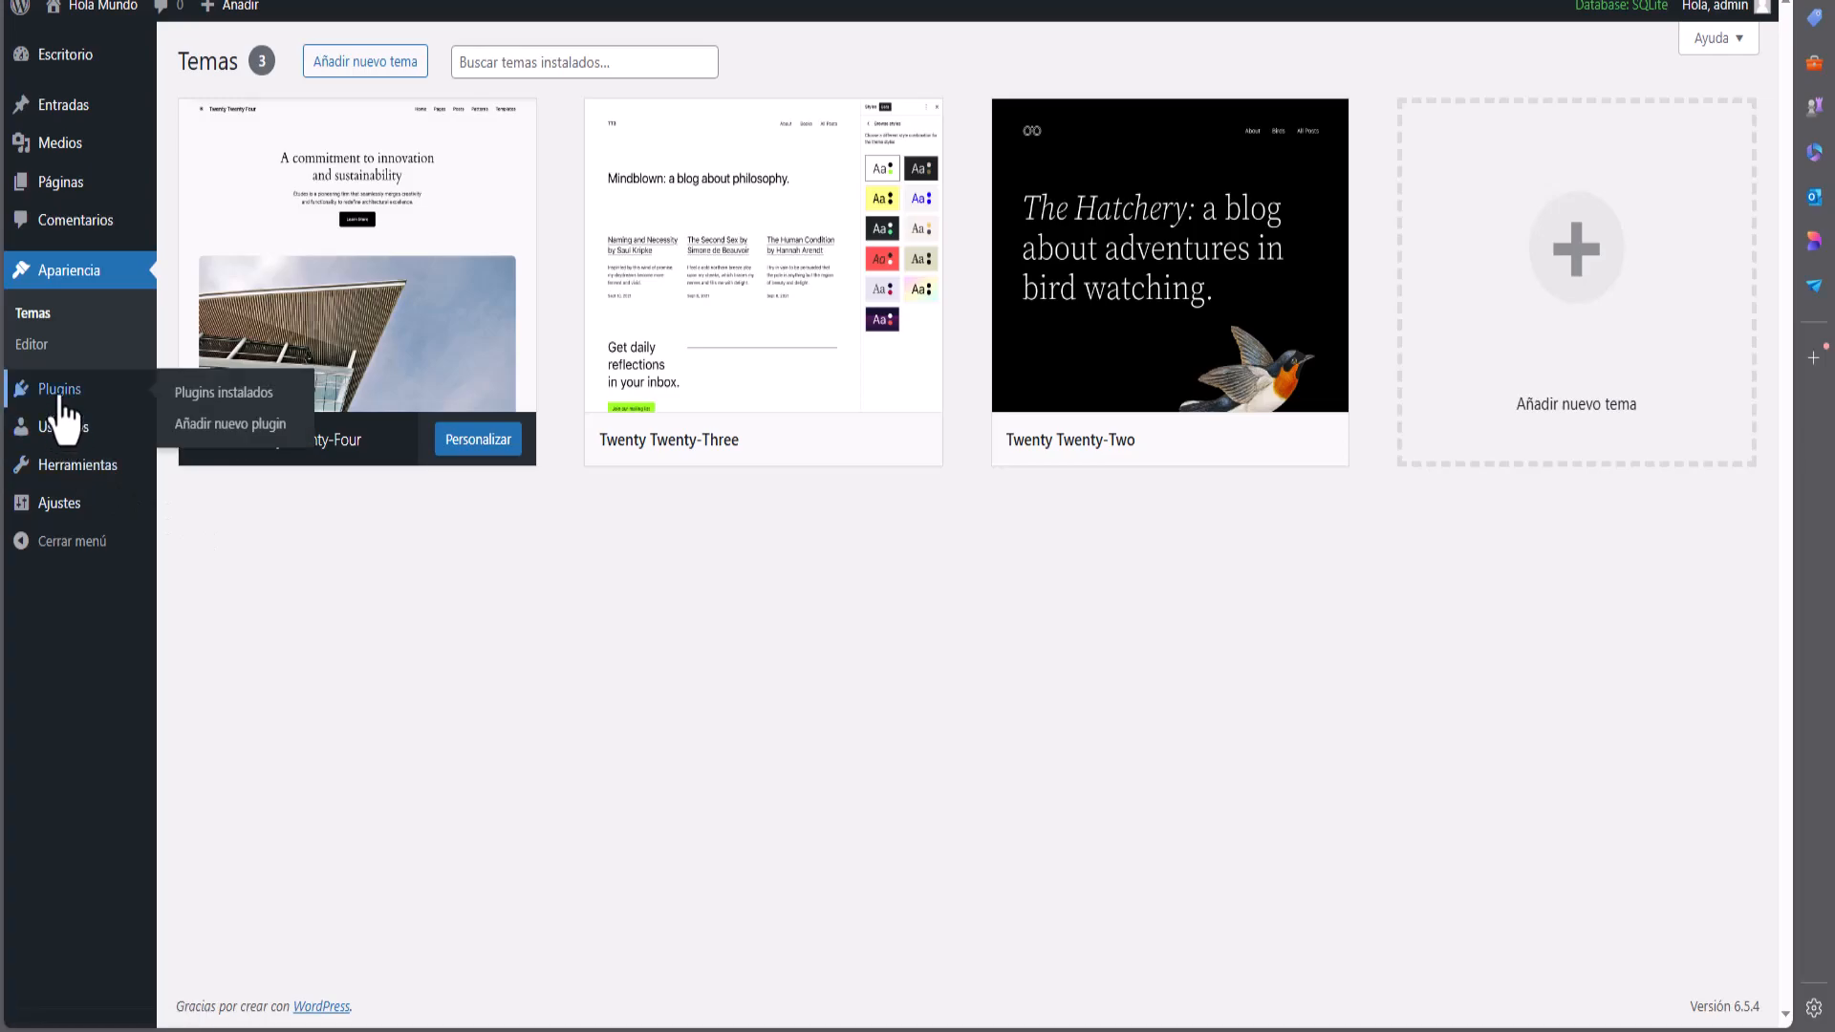
pyautogui.click(61, 398)
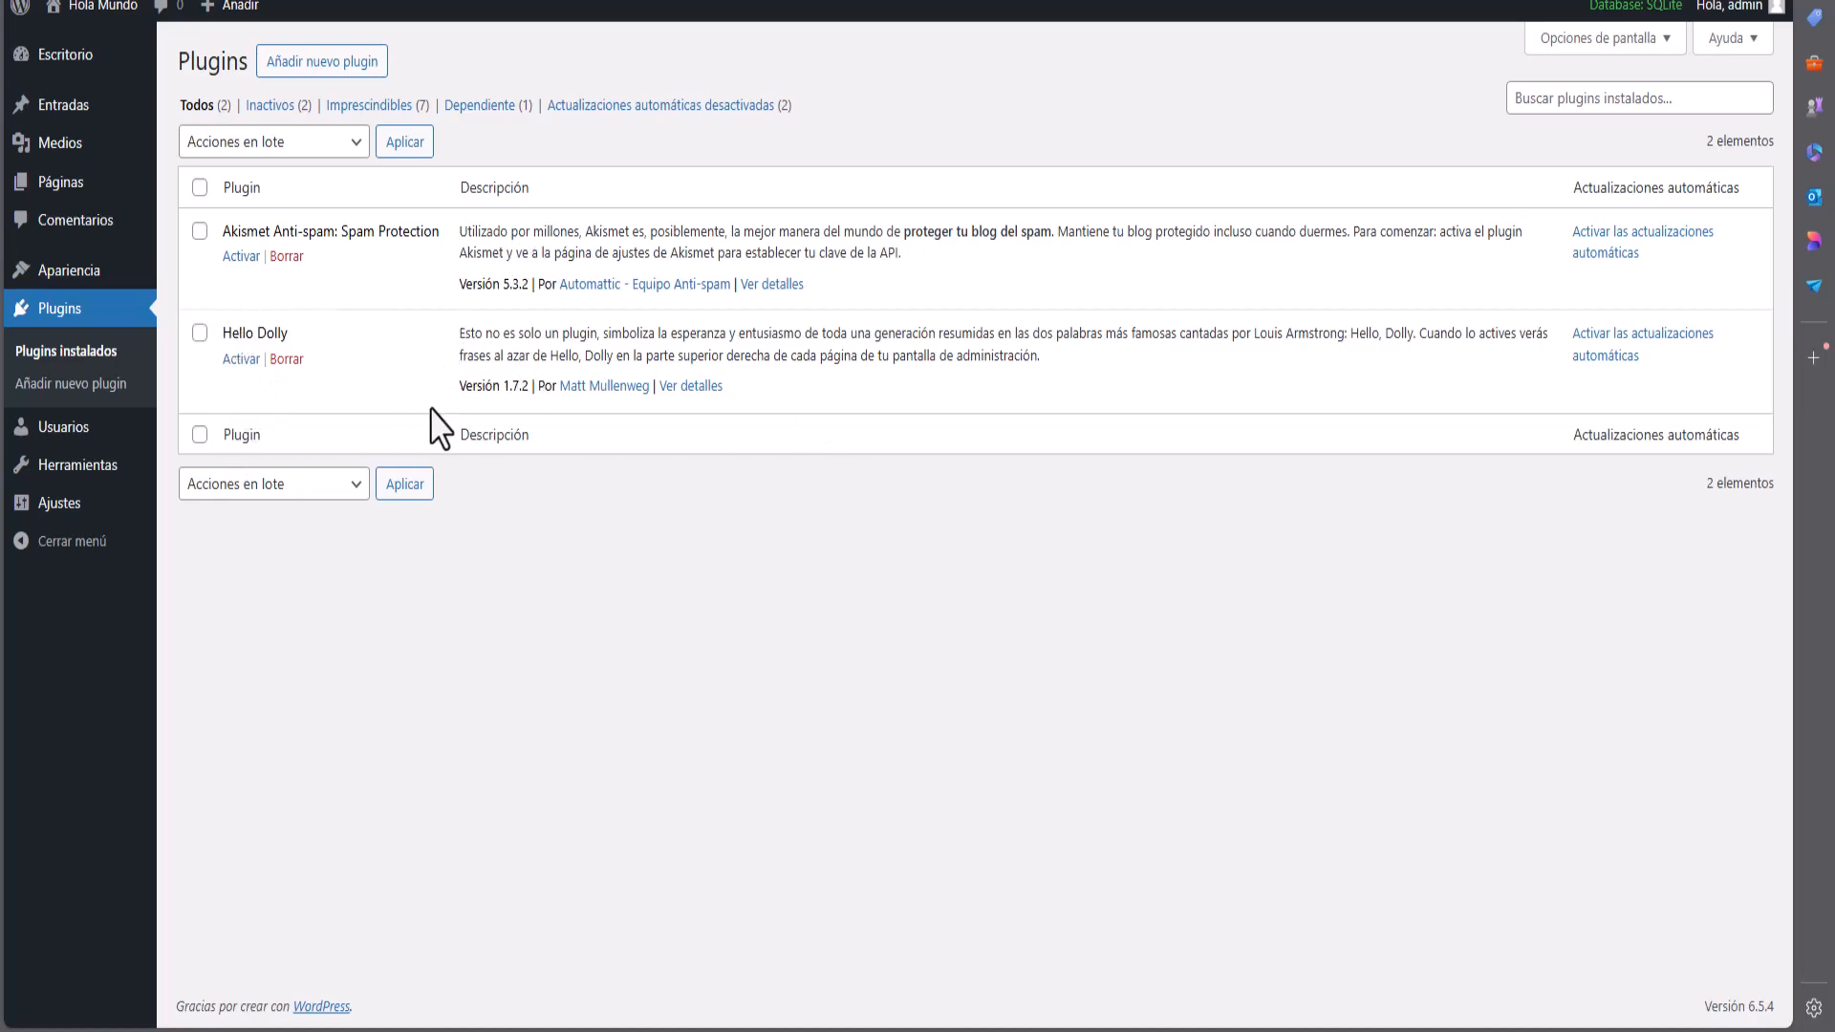
pyautogui.click(199, 333)
pyautogui.click(199, 231)
pyautogui.click(323, 145)
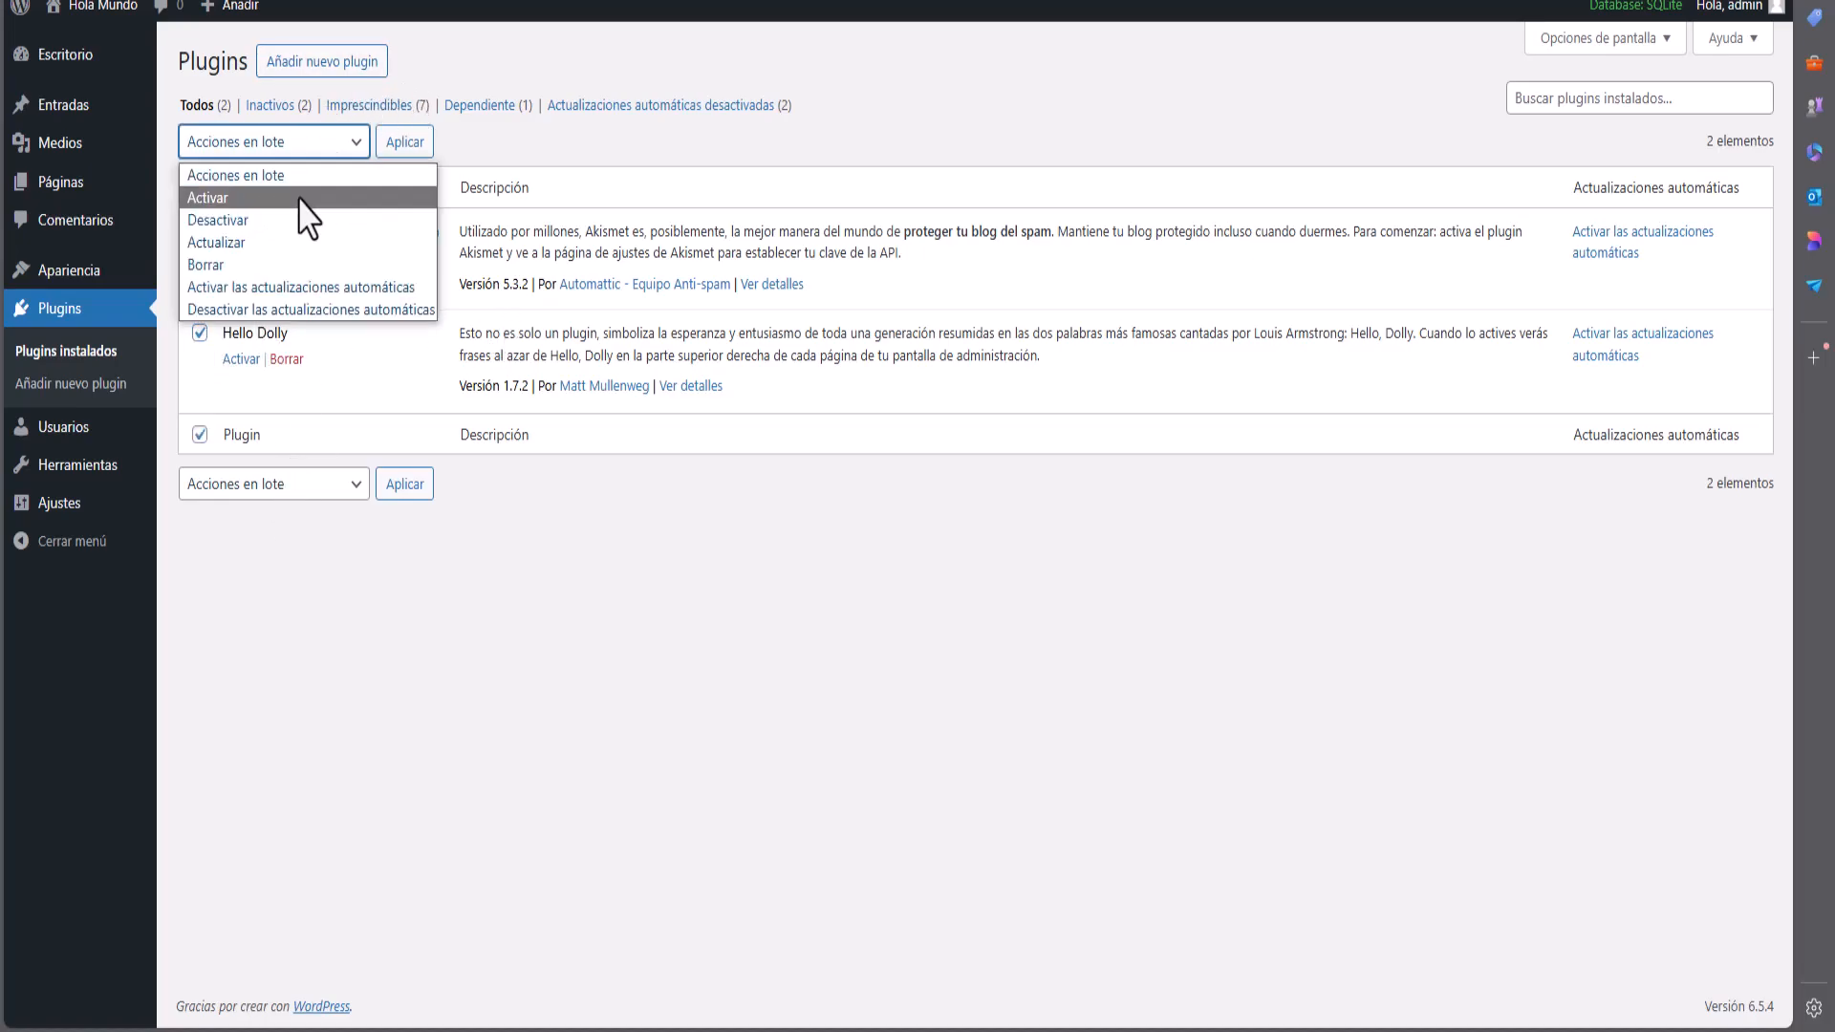
pyautogui.click(286, 264)
pyautogui.click(399, 141)
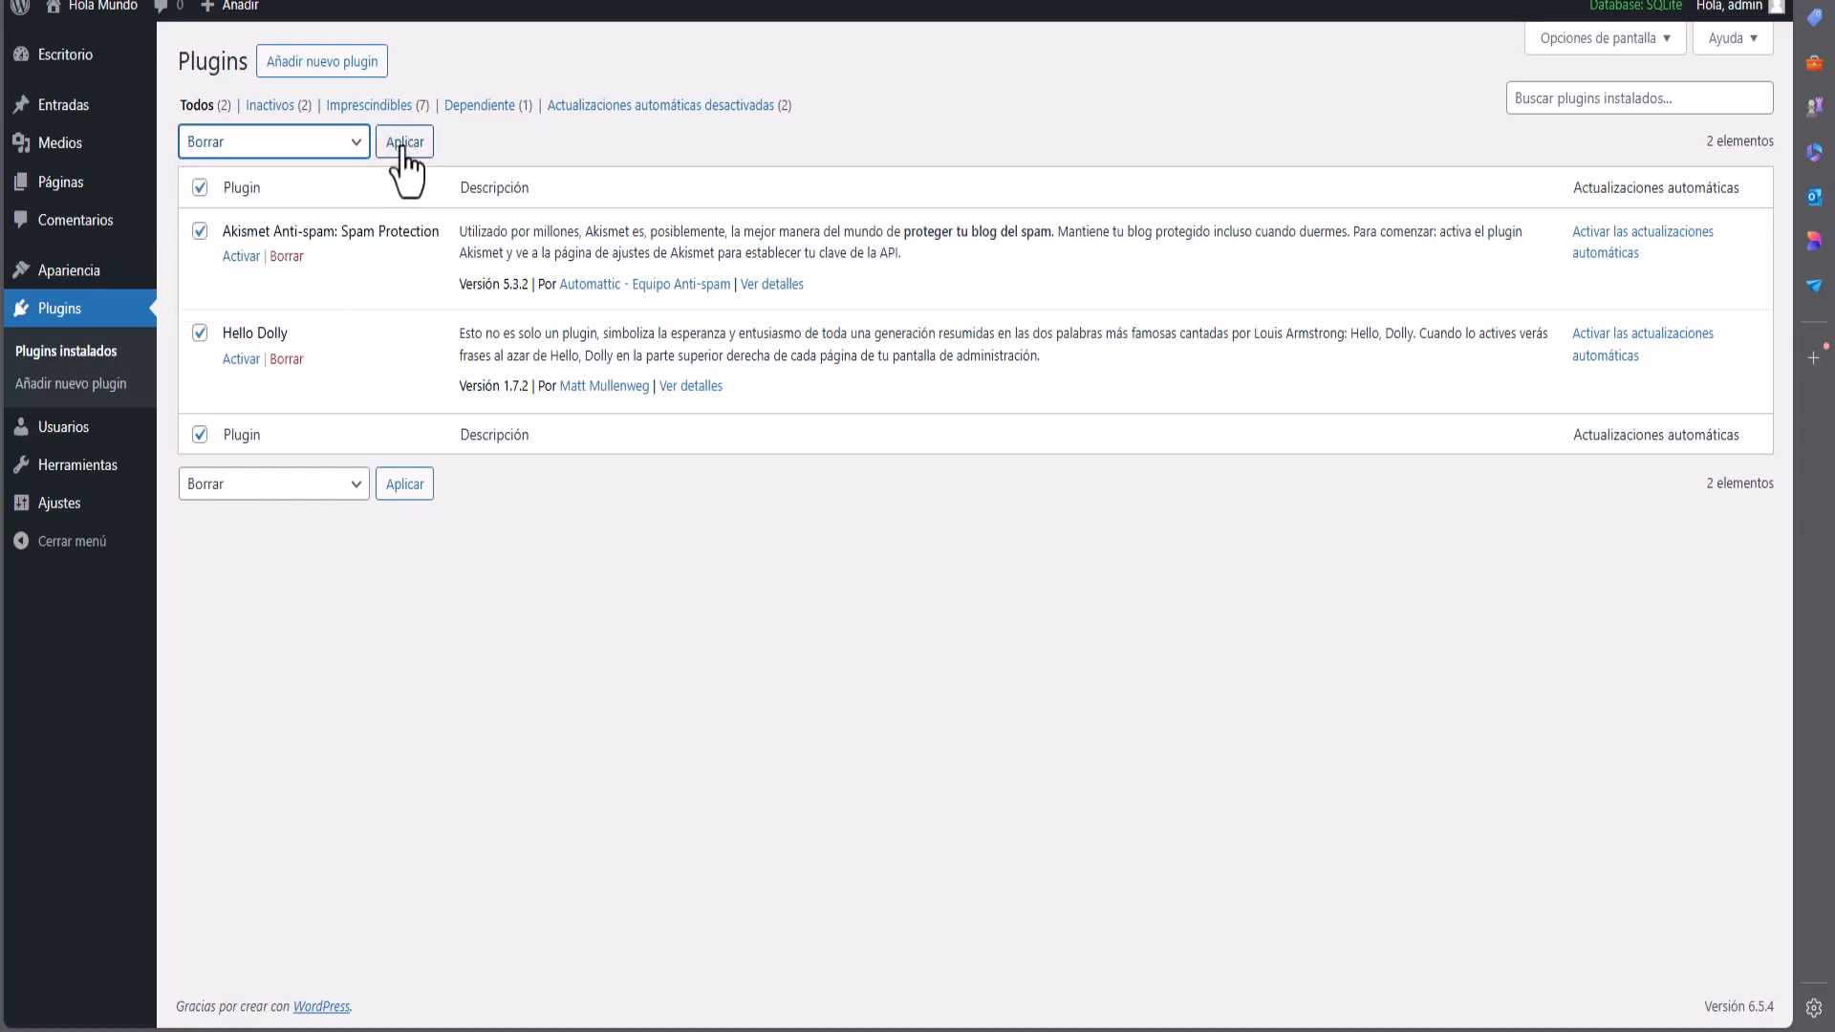
pyautogui.click(400, 143)
pyautogui.click(988, 68)
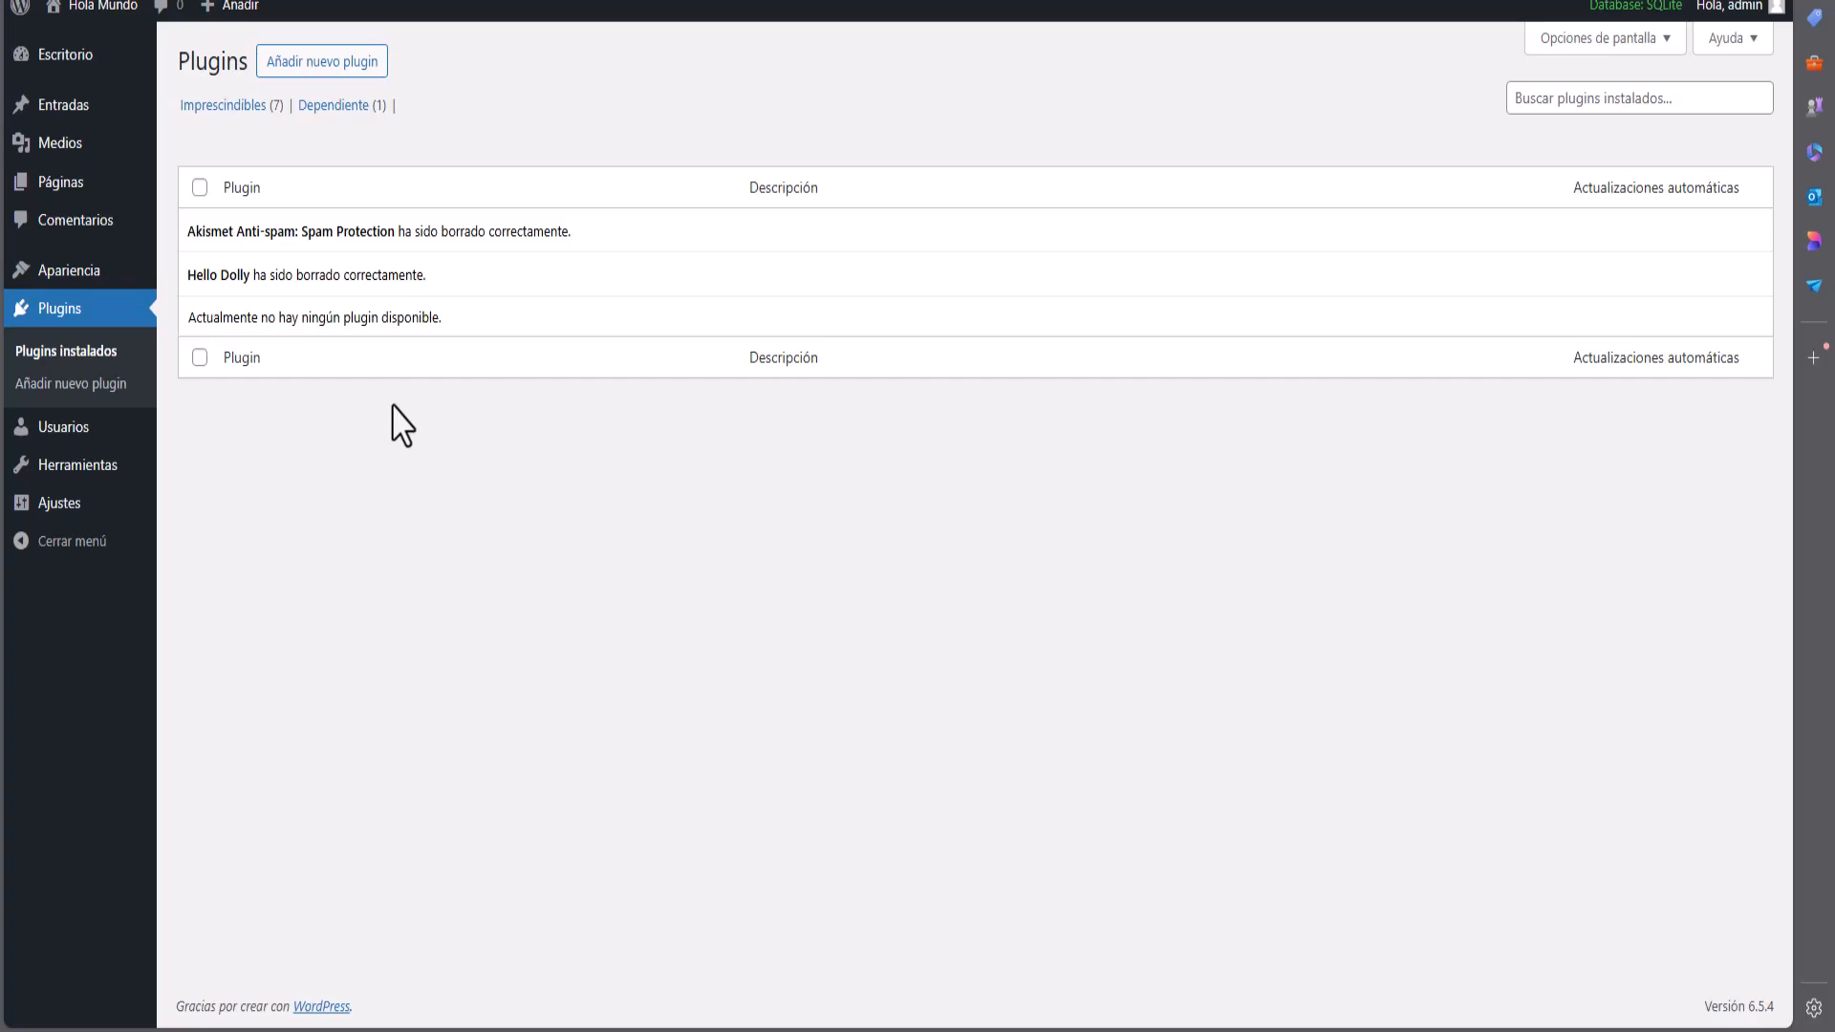
# Install the Editor clásico plugin, and search for elementor to install the Elementor Website Builder plugin
pyautogui.click(315, 88)
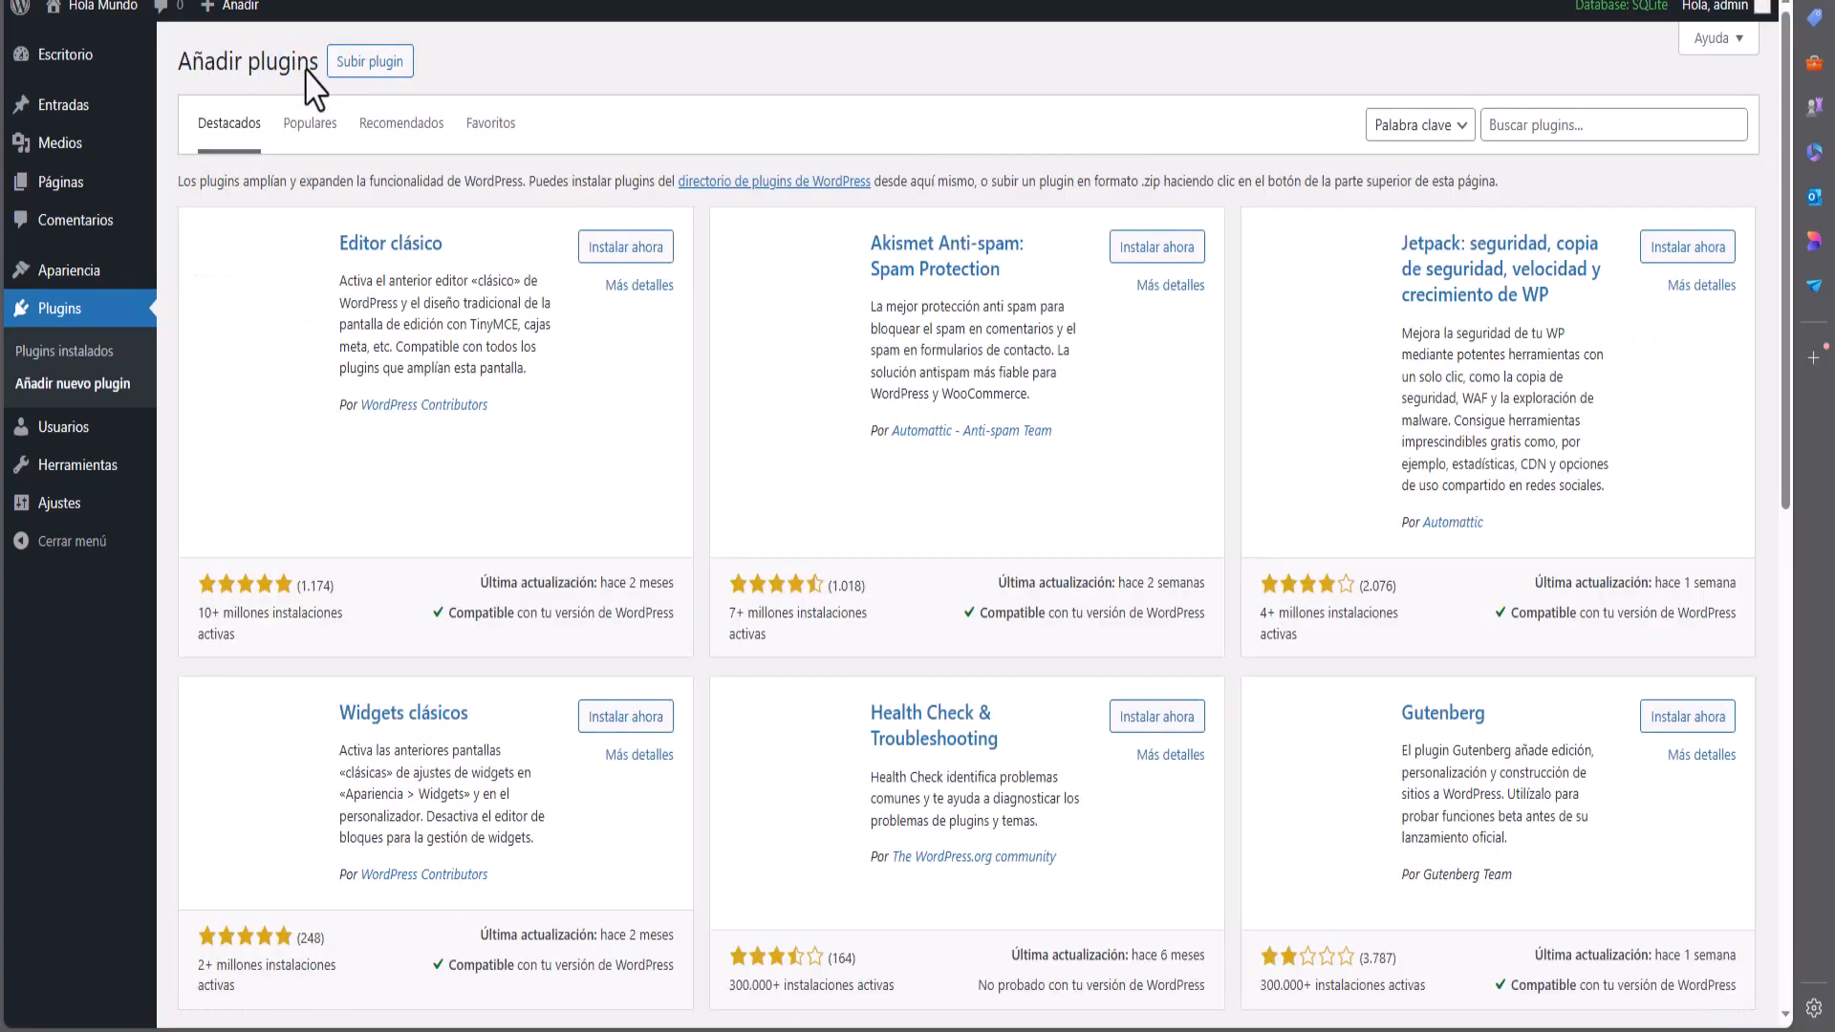
pyautogui.click(627, 251)
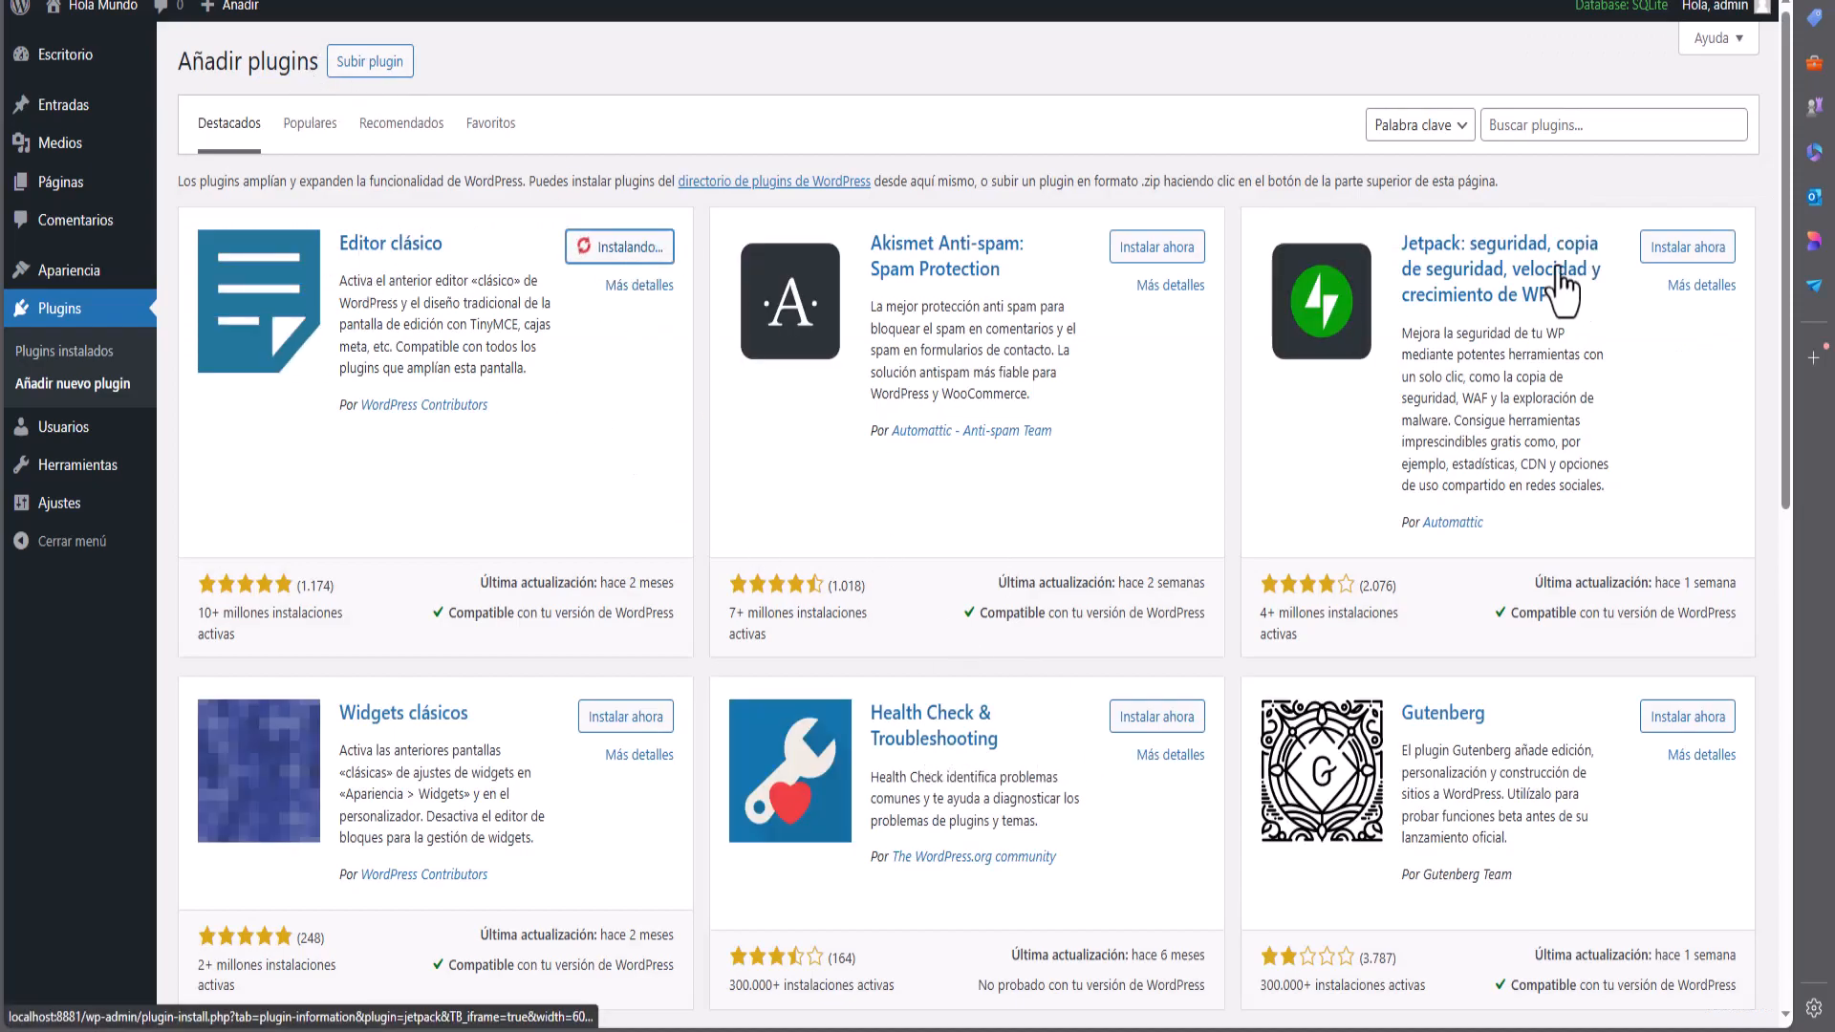
pyautogui.click(1523, 134)
pyautogui.write('elementor')
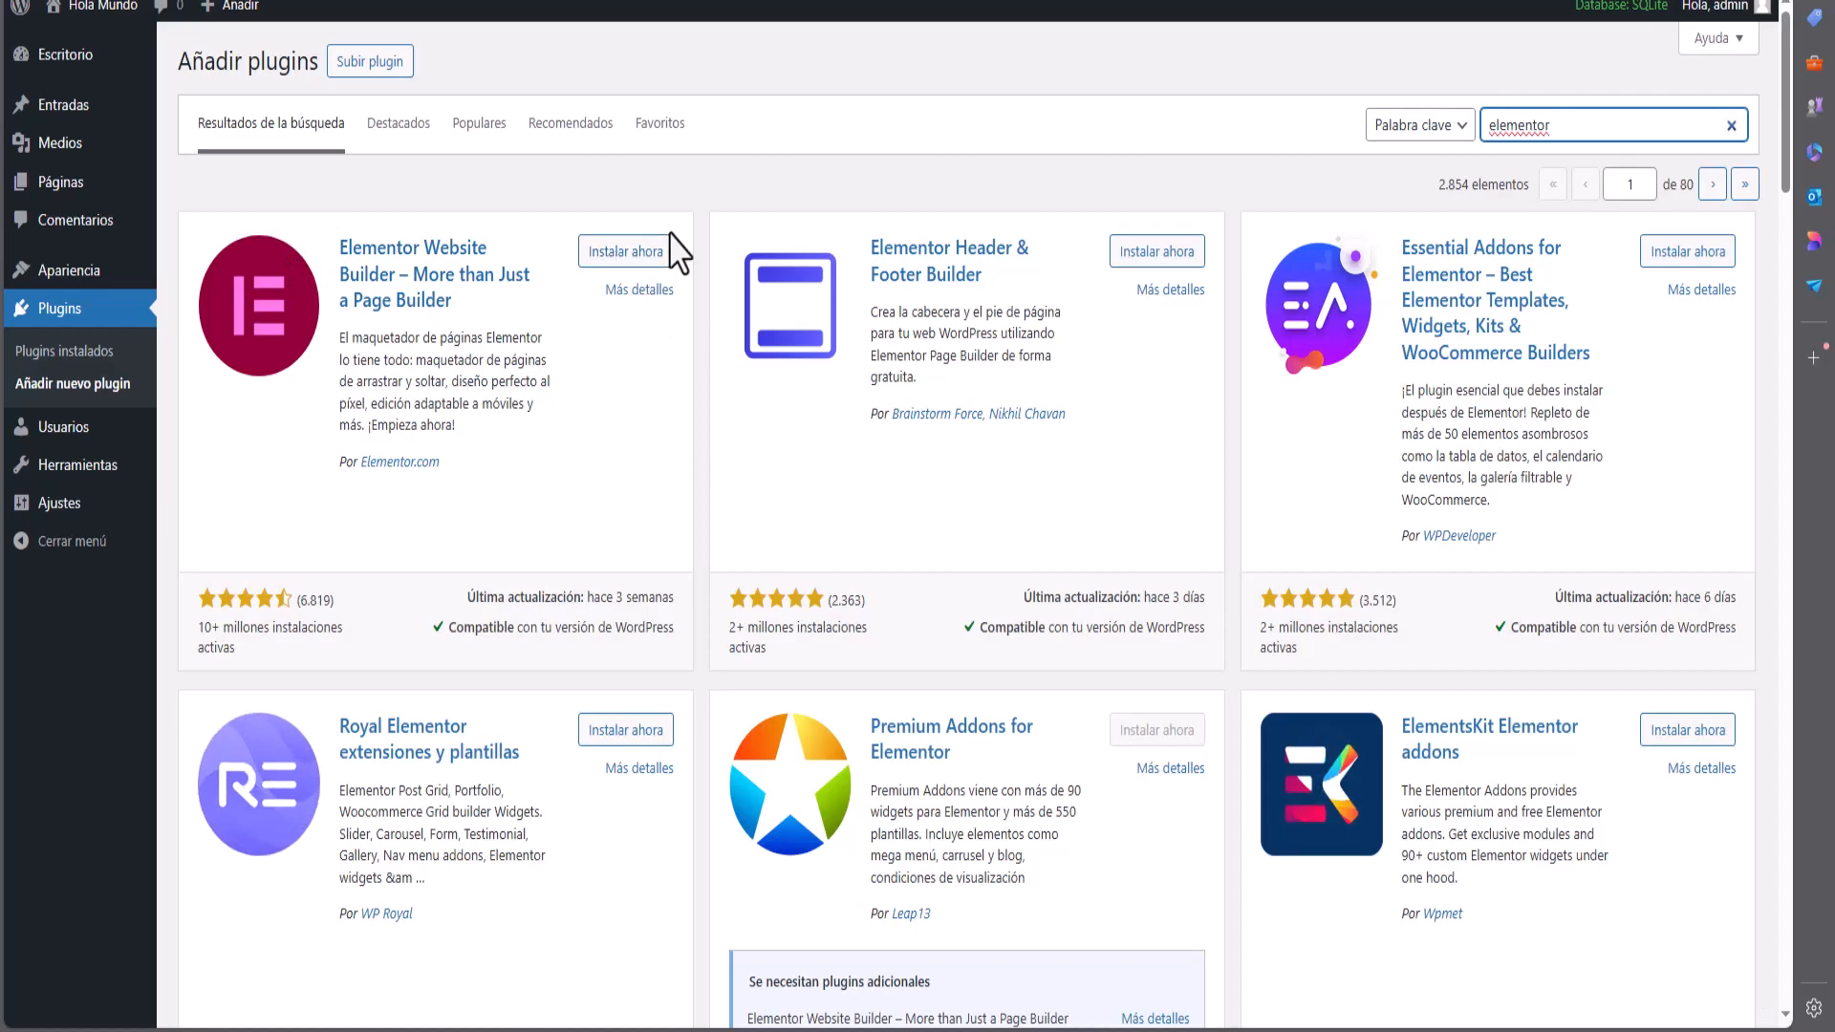
pyautogui.click(610, 256)
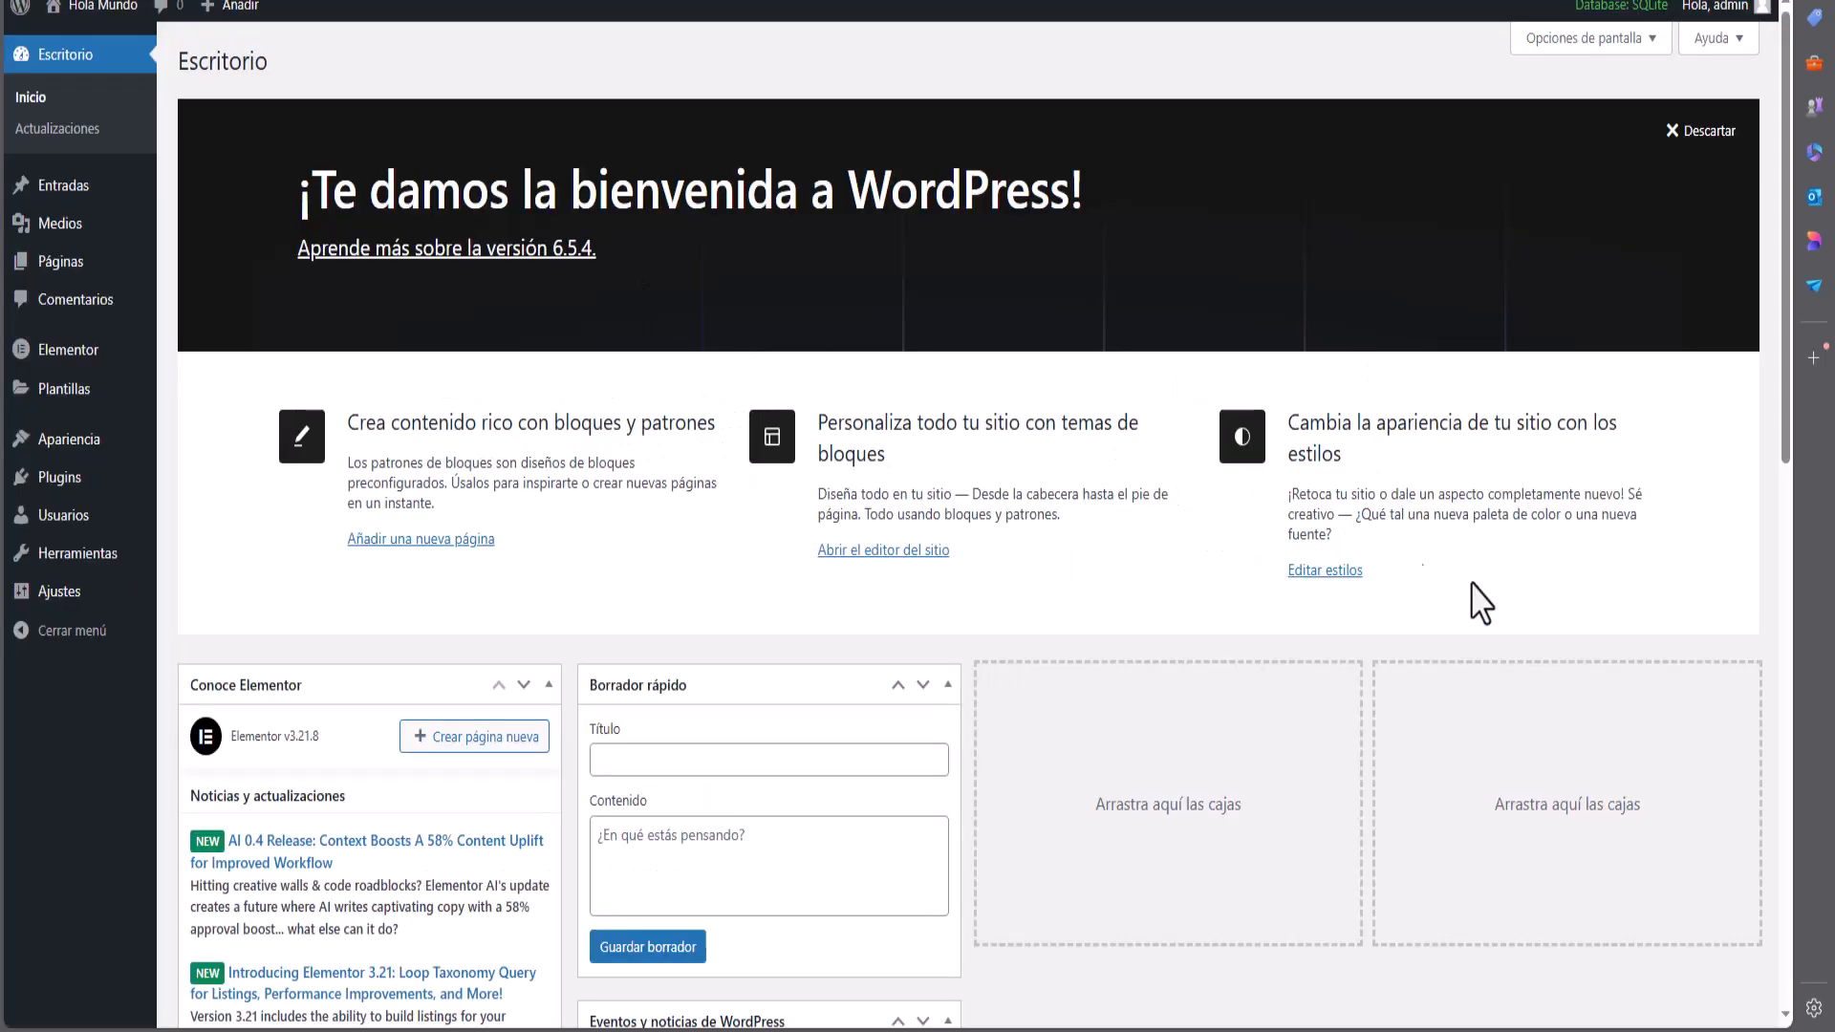
# Activate the Editor clásico plugin from the site's list of installed plugins
pyautogui.moveTo(42, 497)
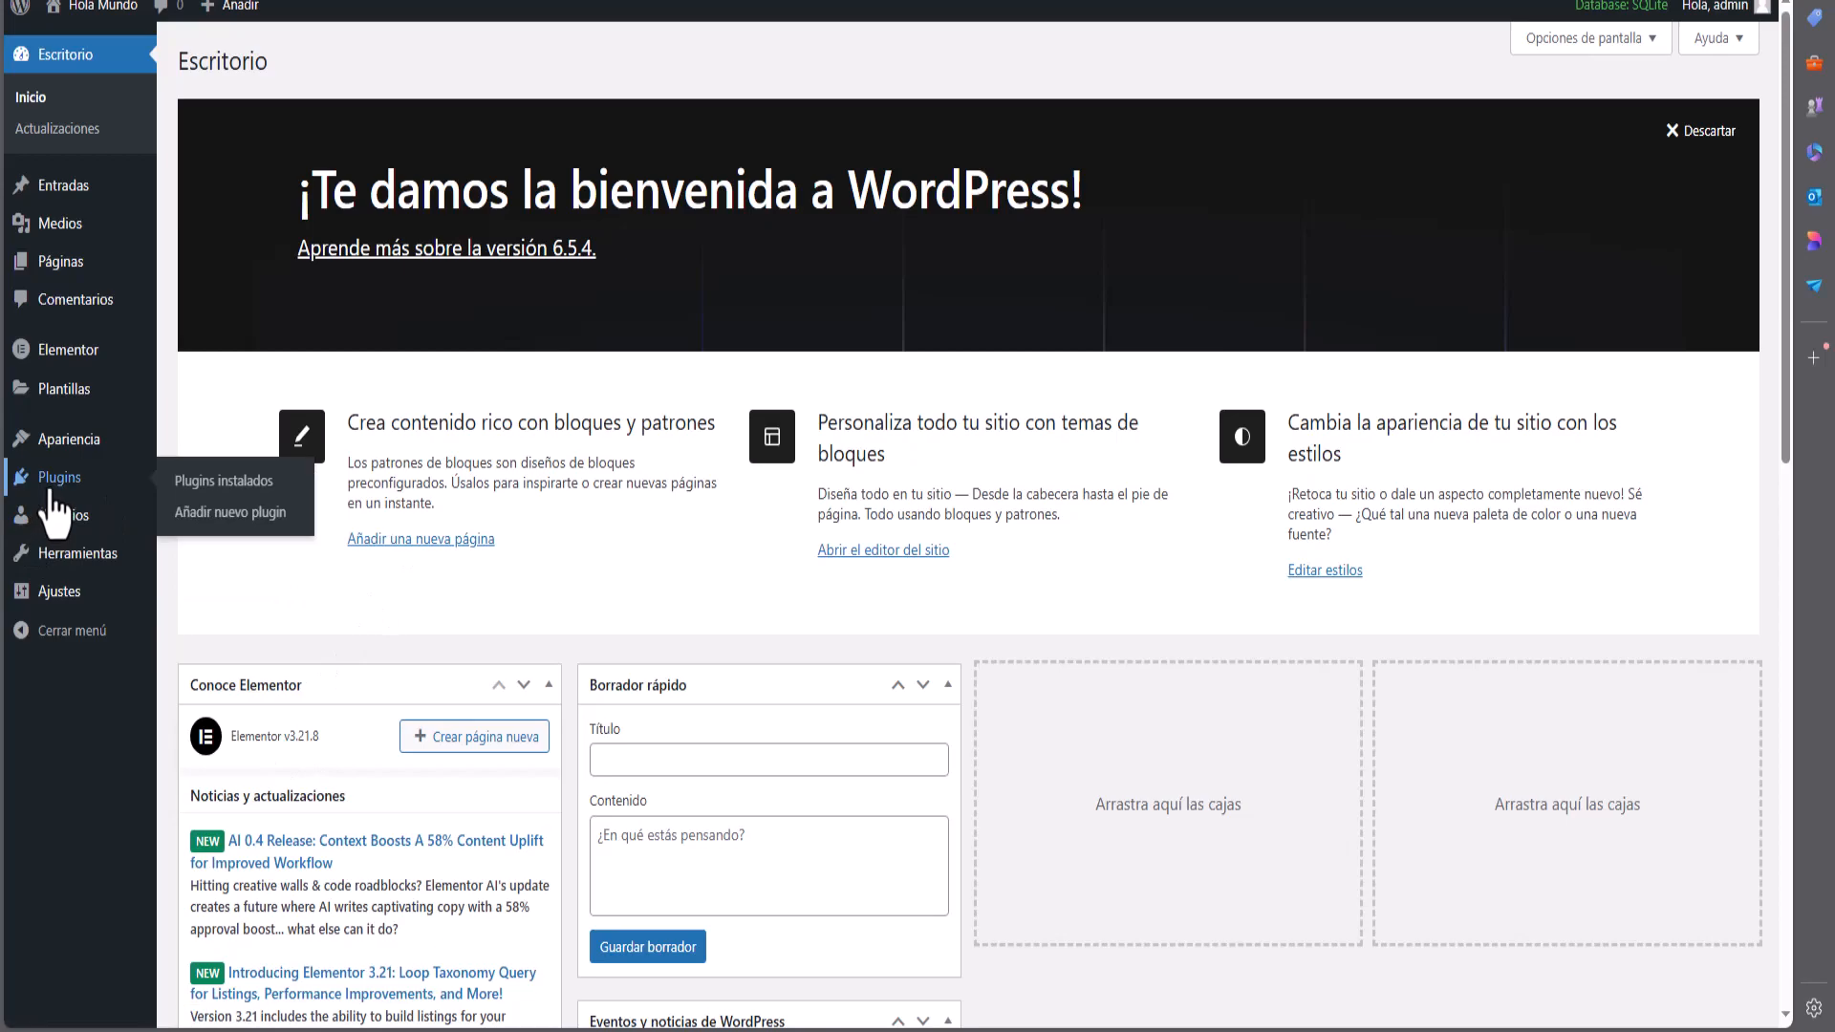
pyautogui.click(53, 482)
pyautogui.click(242, 256)
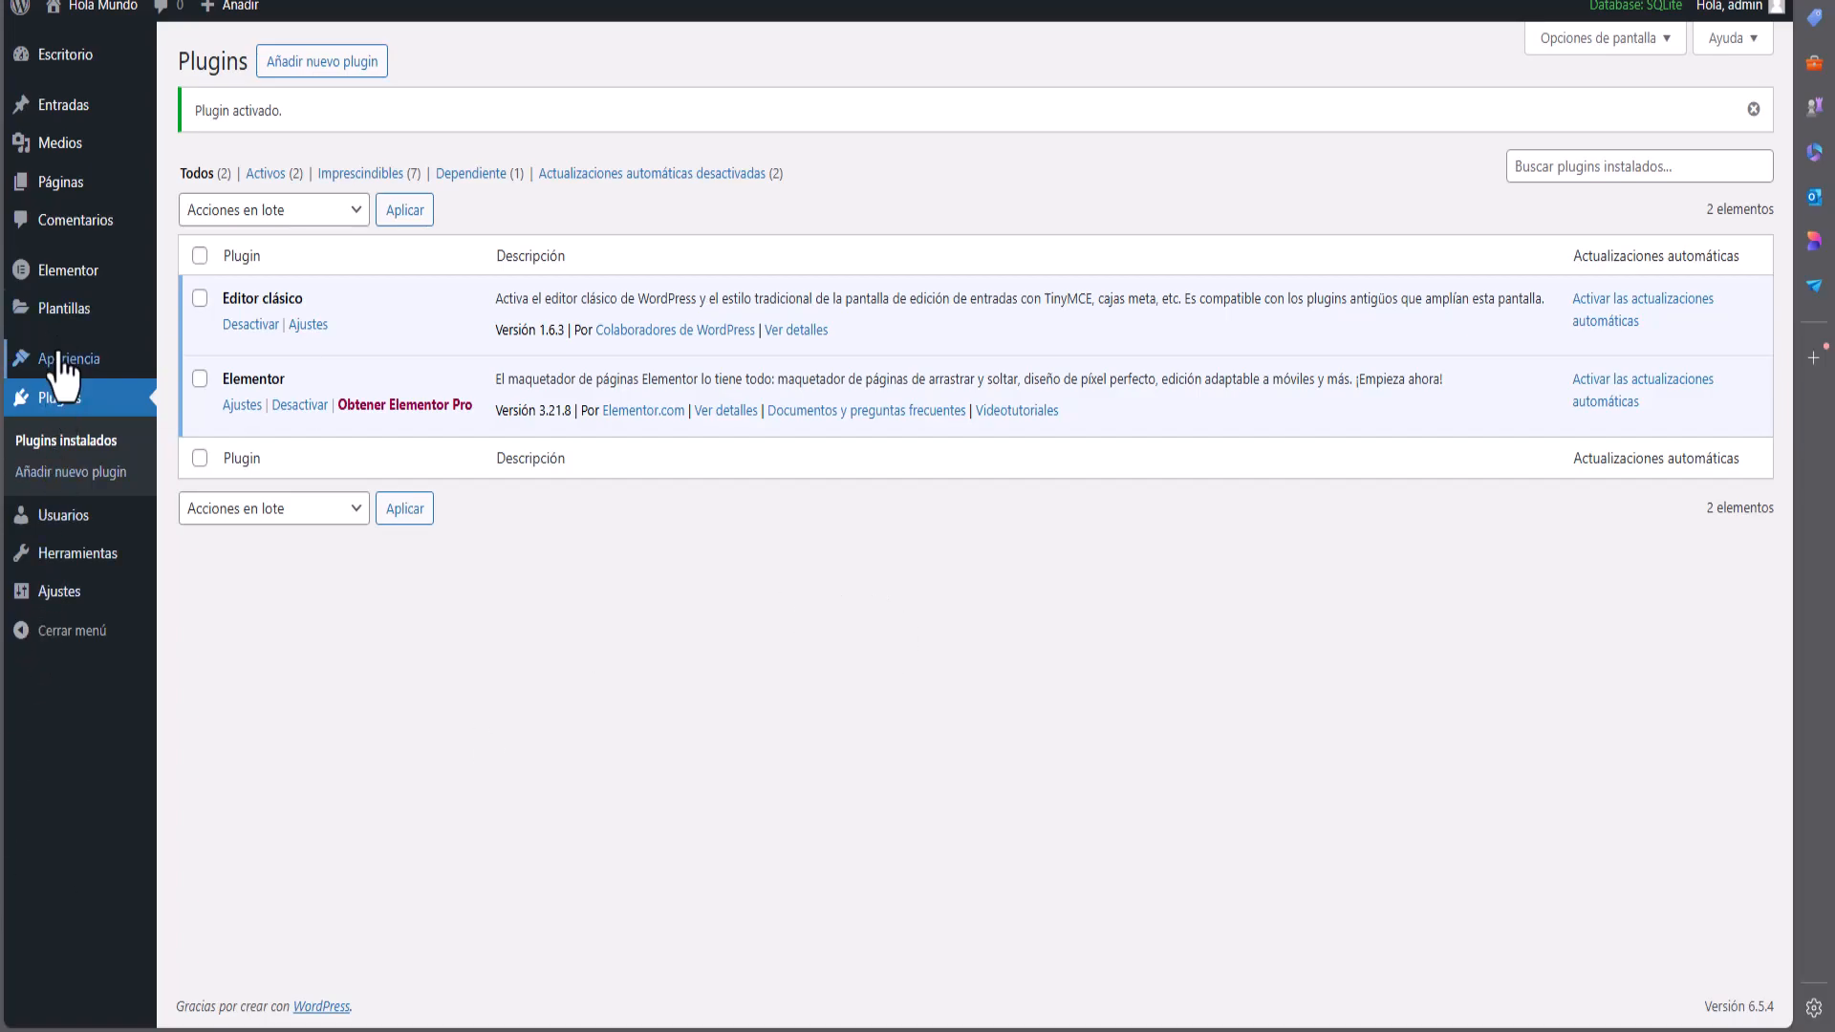
# Add the Hello Elementor theme from the popular themes and activate it on the site
pyautogui.moveTo(61, 358)
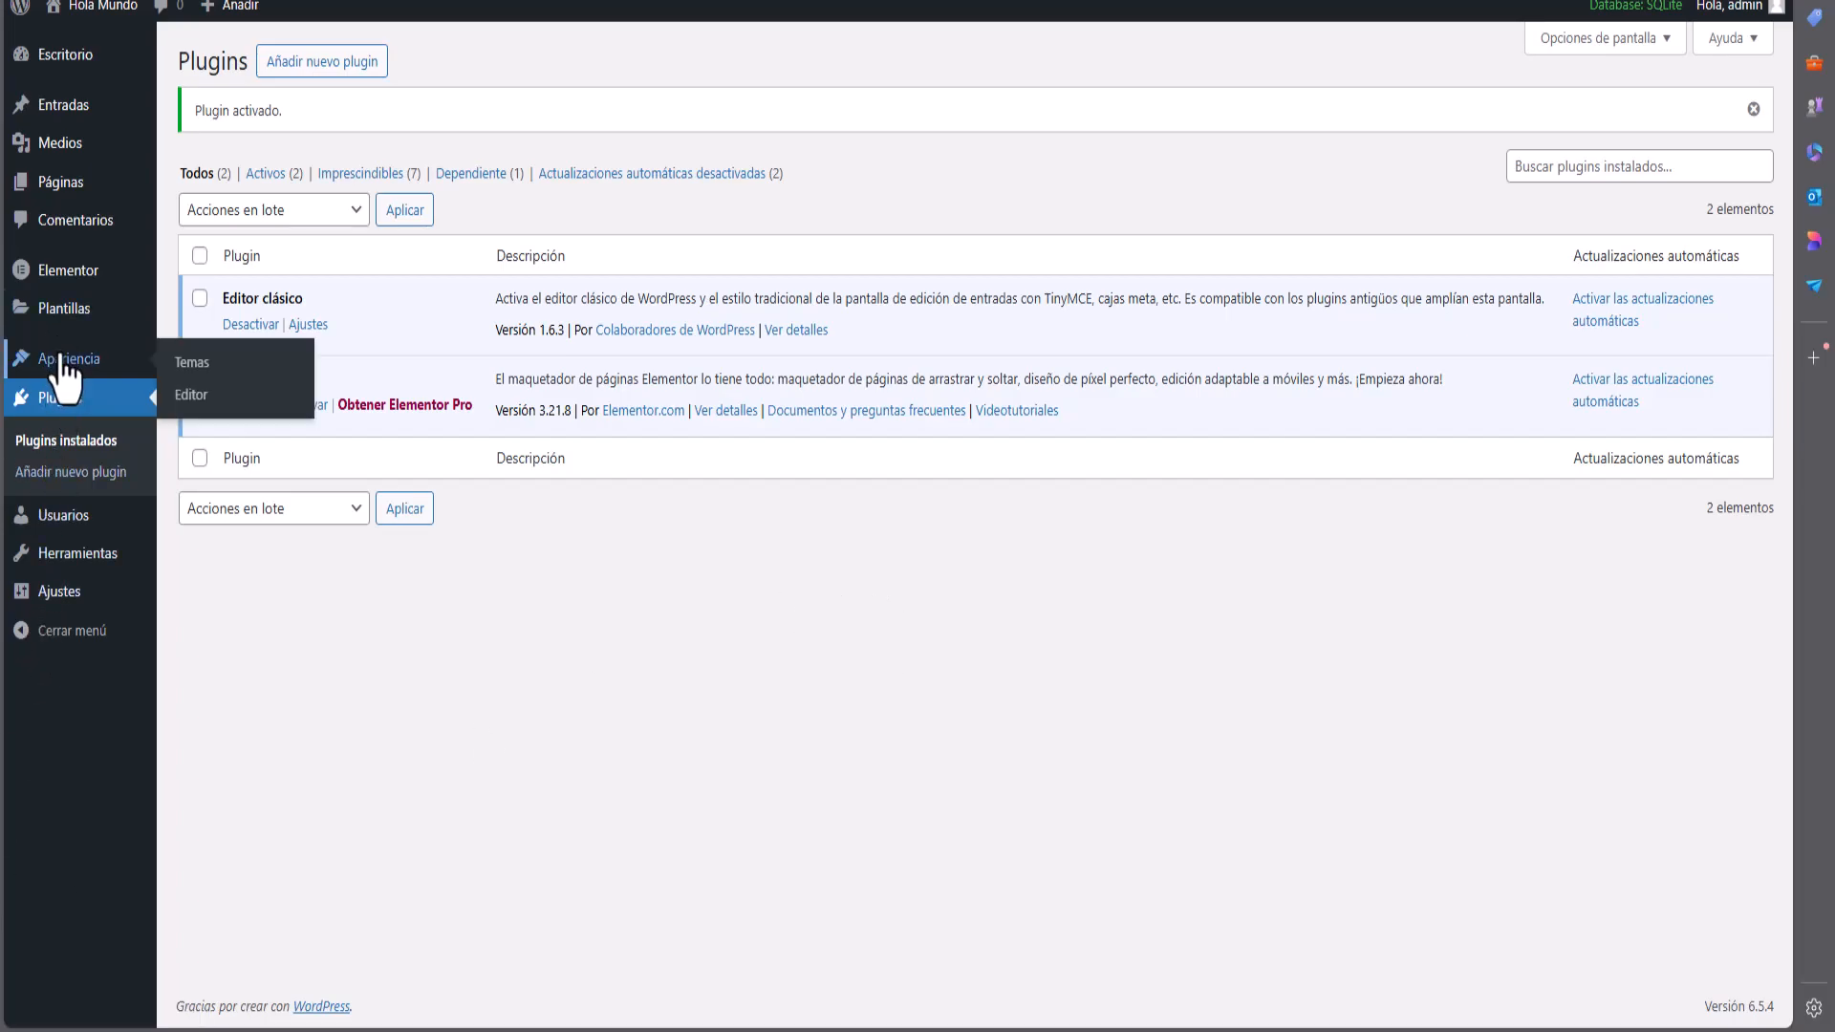
pyautogui.click(62, 359)
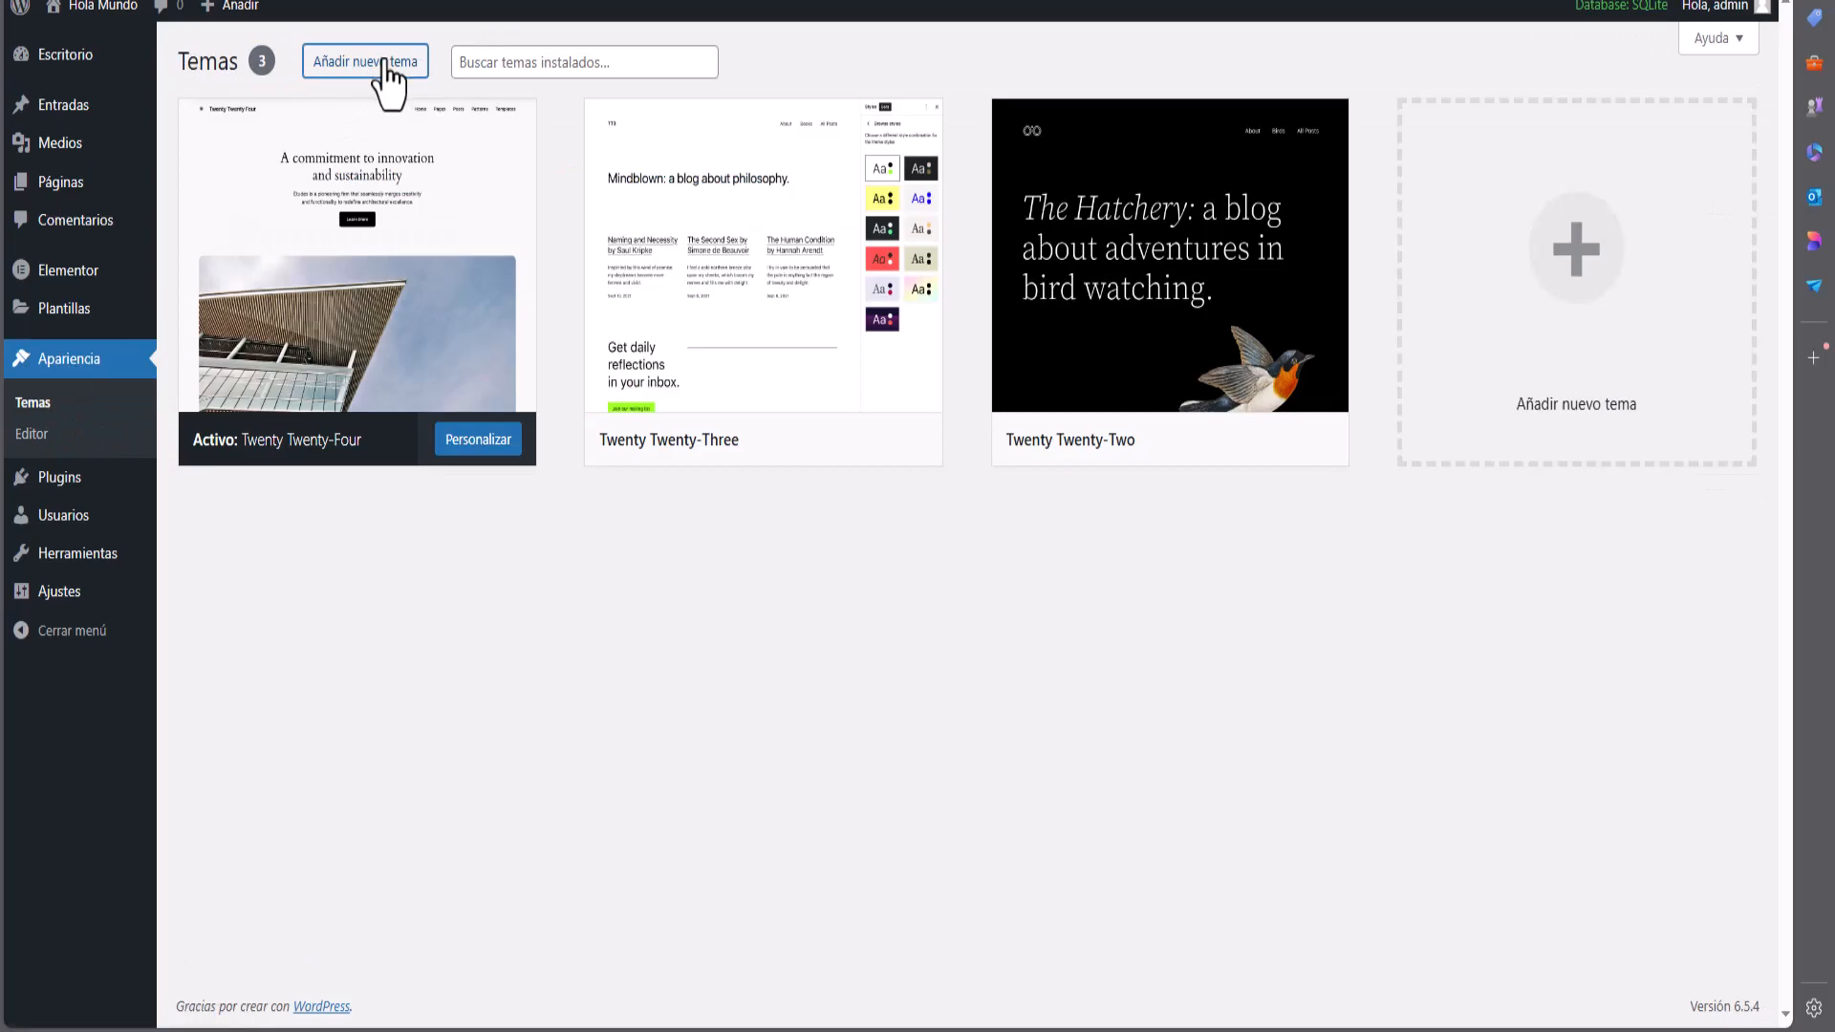
pyautogui.moveTo(841, 330)
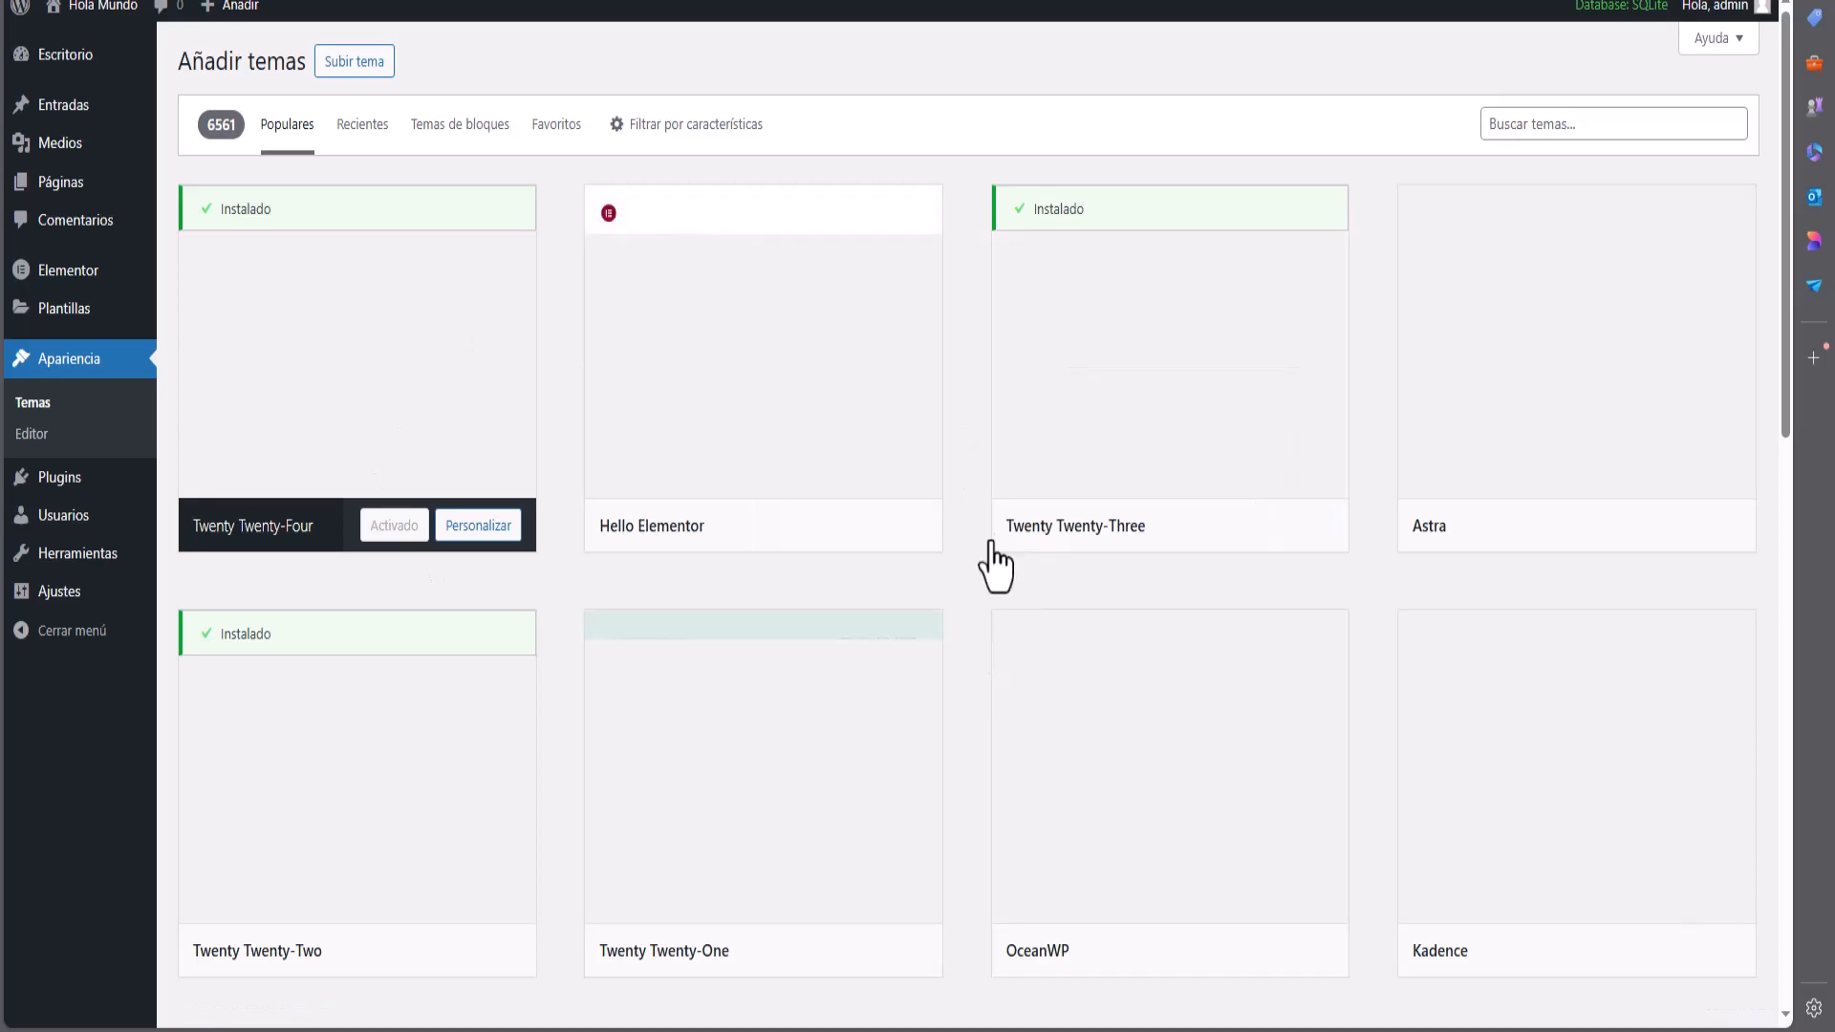
pyautogui.click(789, 527)
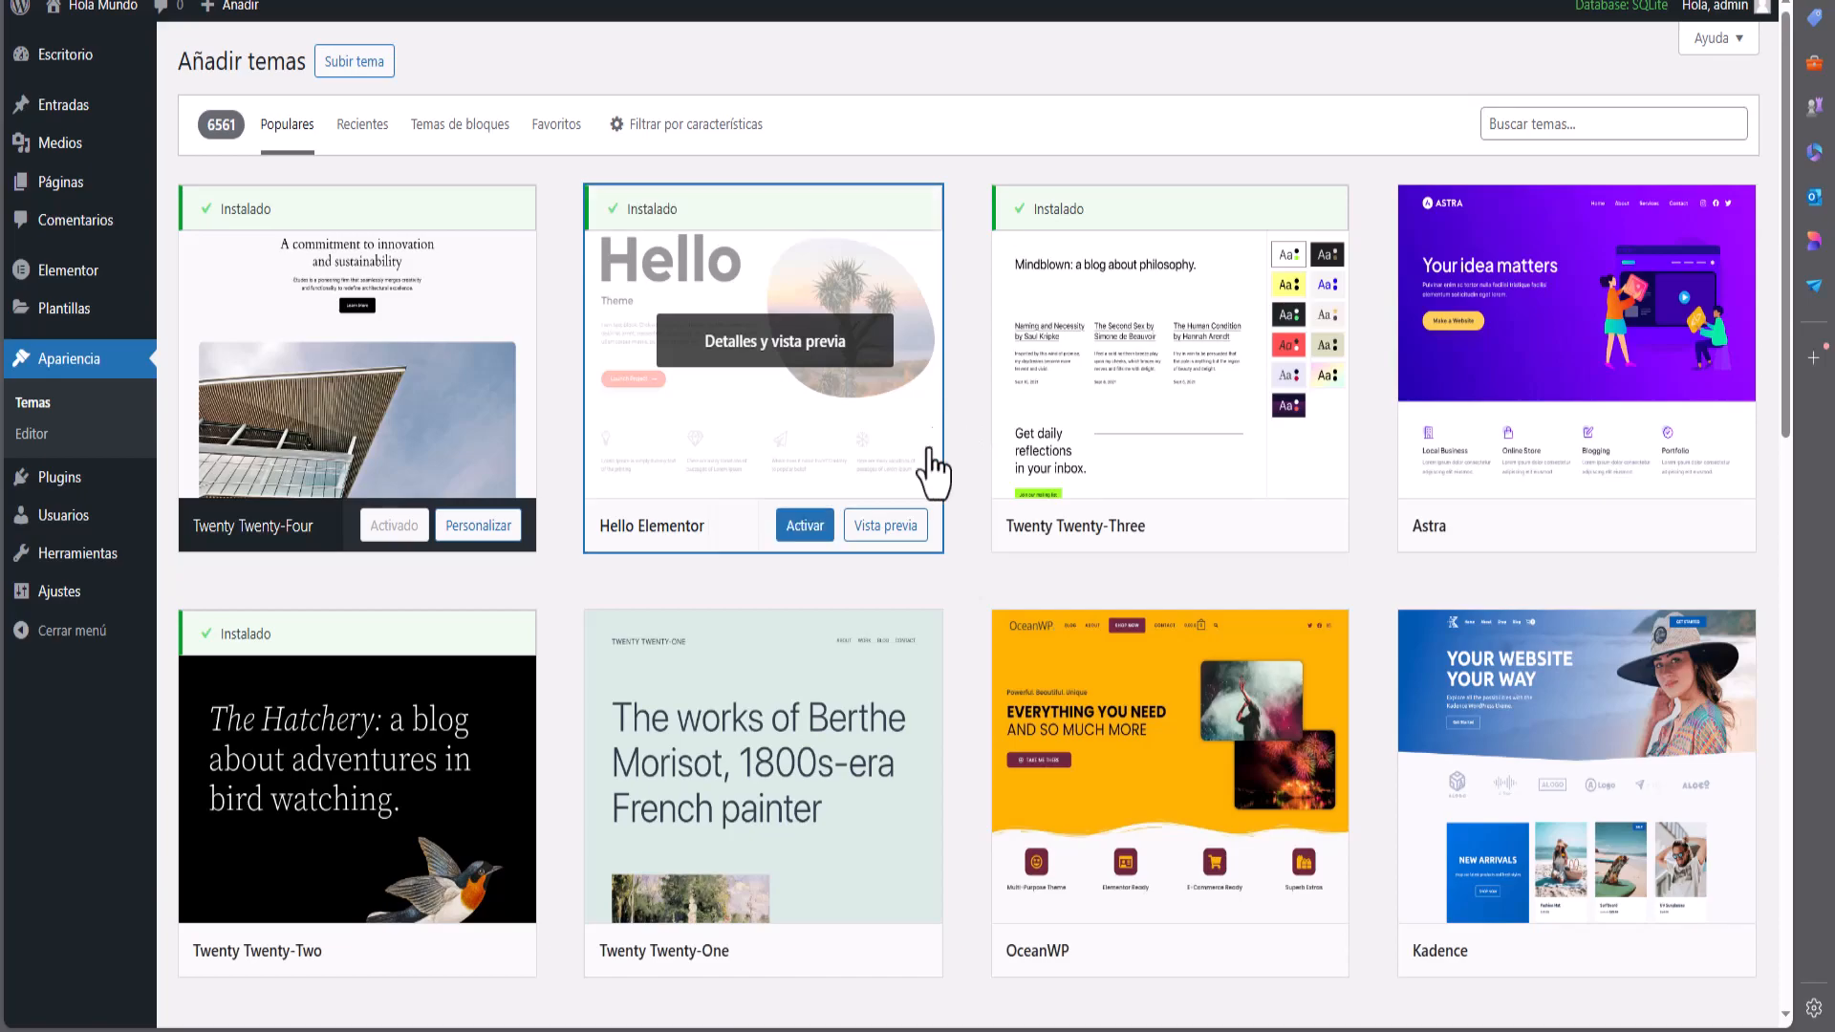
pyautogui.click(808, 538)
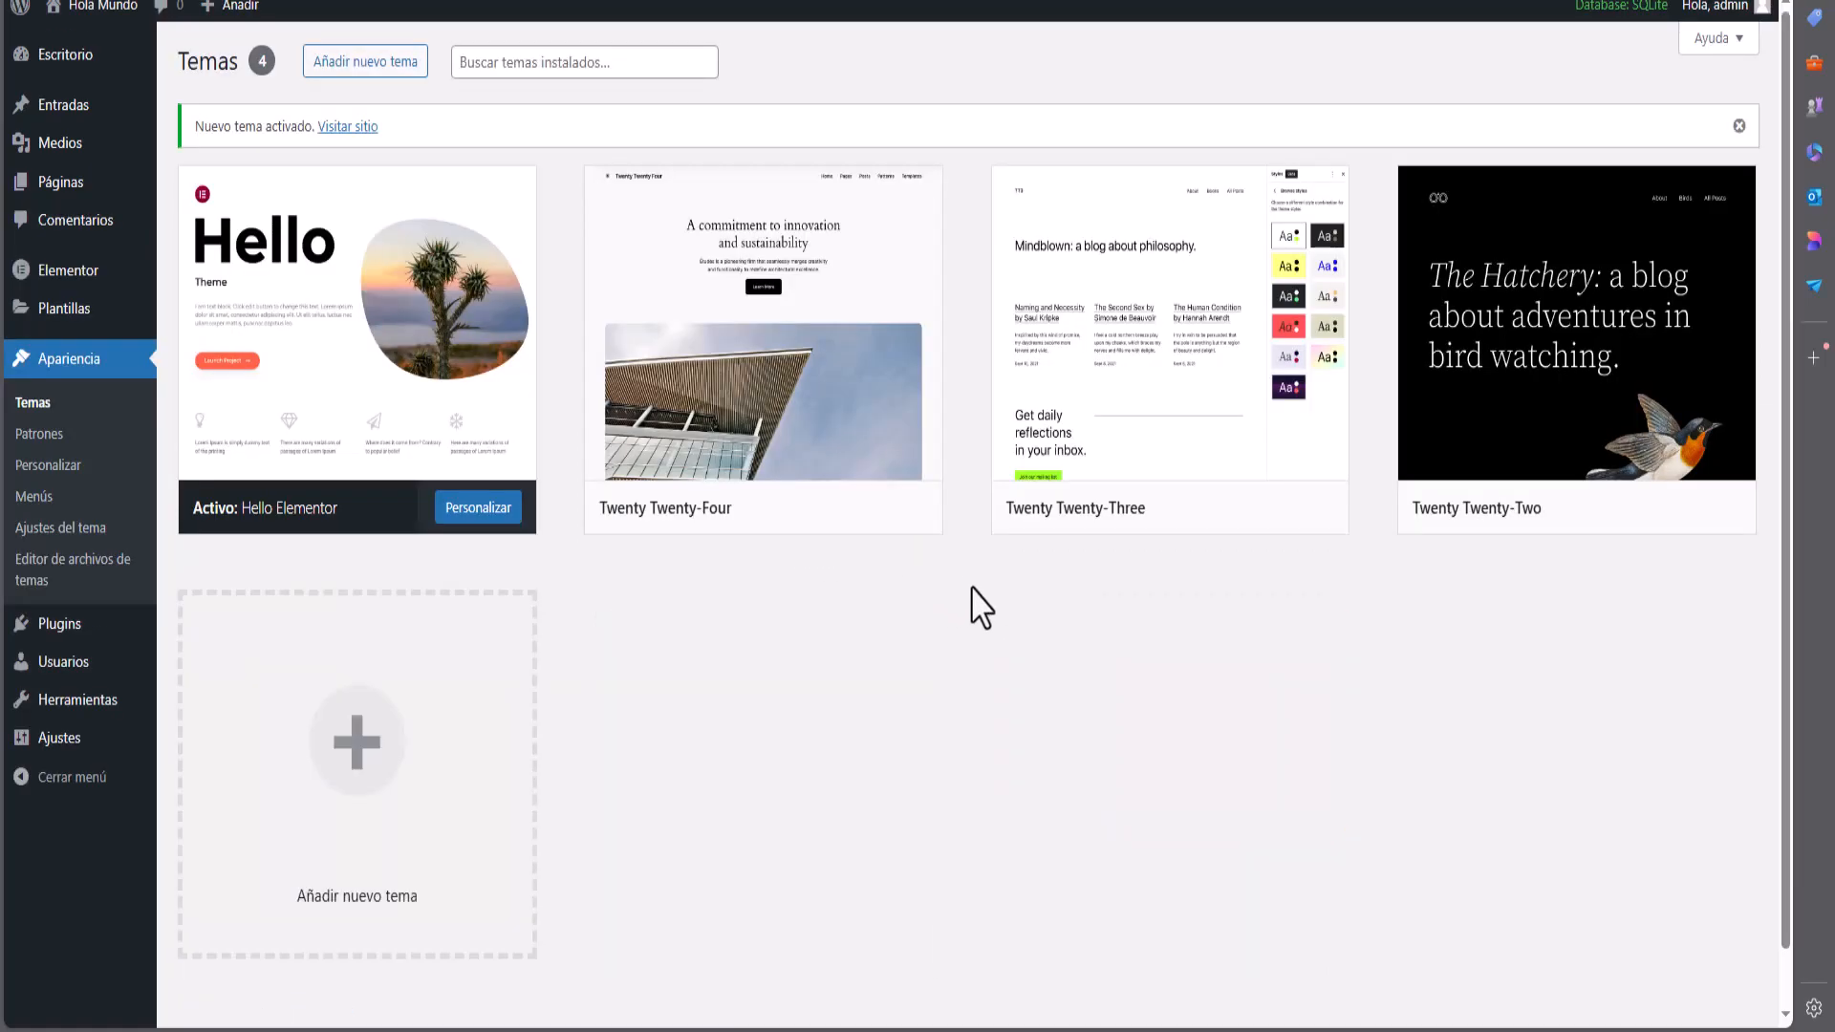
# Switch to WordPress Studio
pyautogui.moveTo(57, 755)
pyautogui.hotkey('alt', 'Tab')
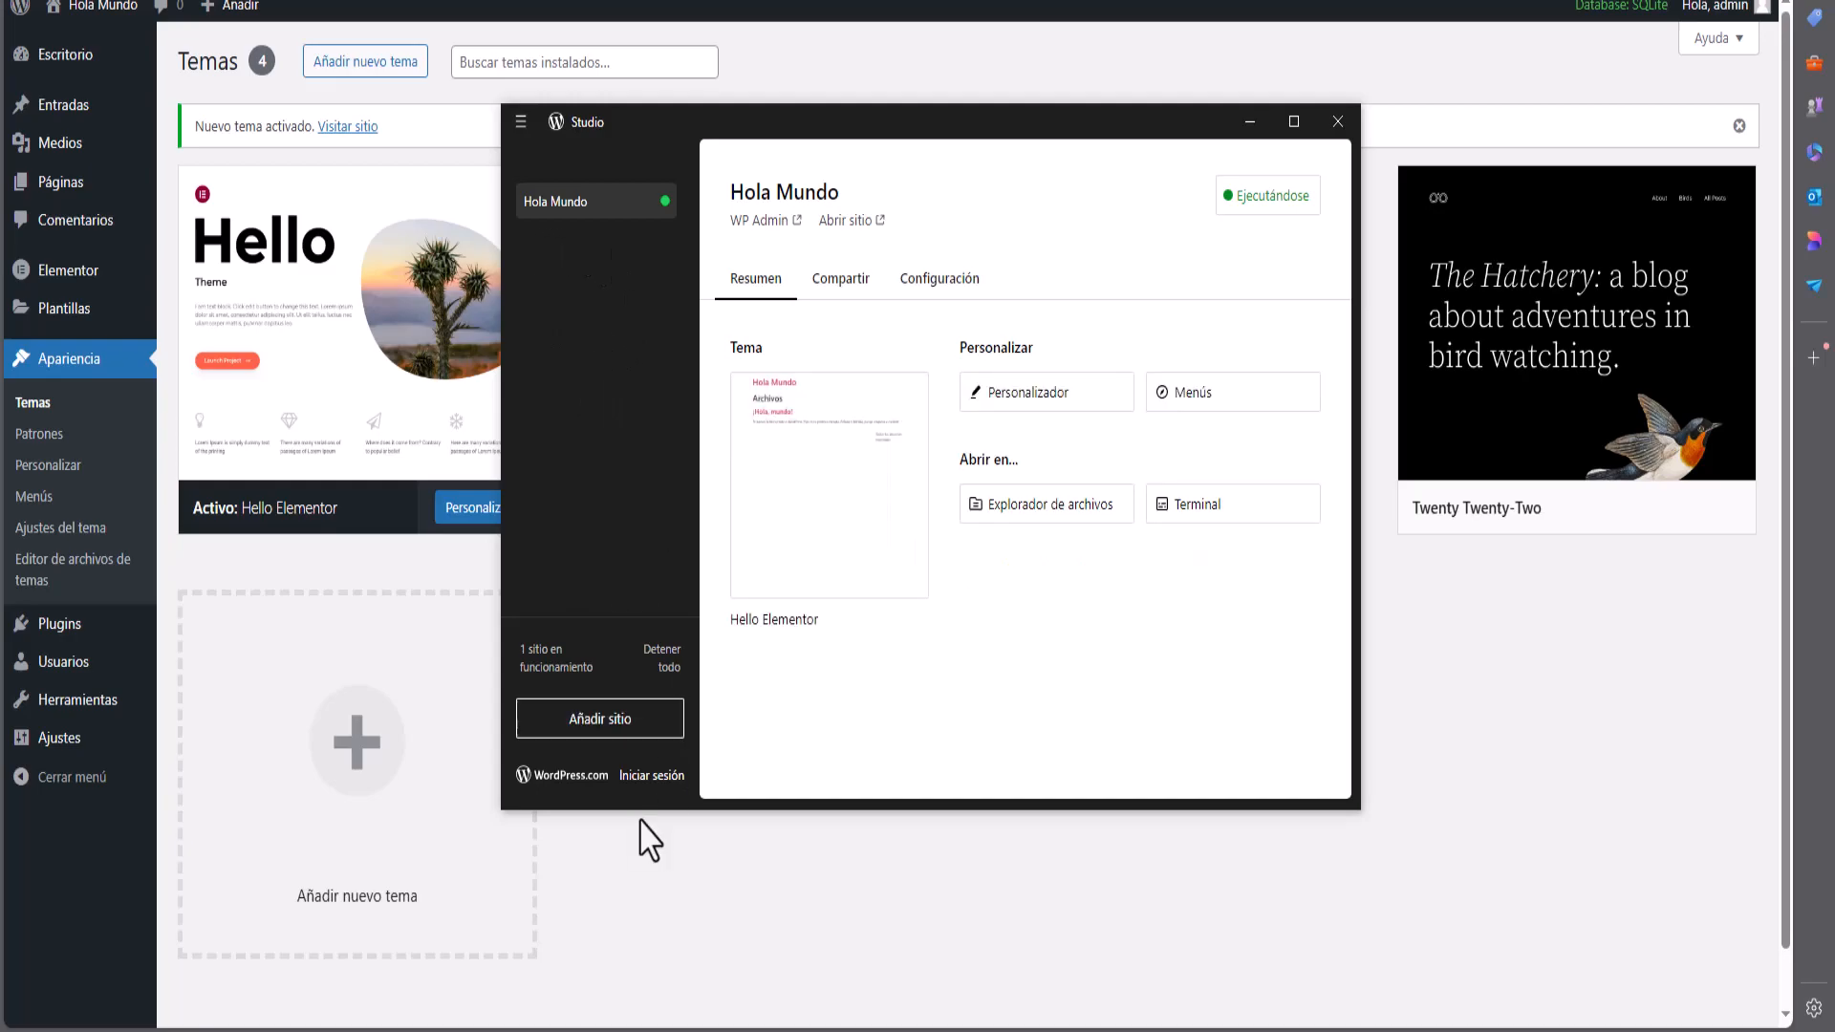
# Start adding a site and choose as its local path a new folder inside Descargas\Local, named with a person's first name
pyautogui.click(595, 722)
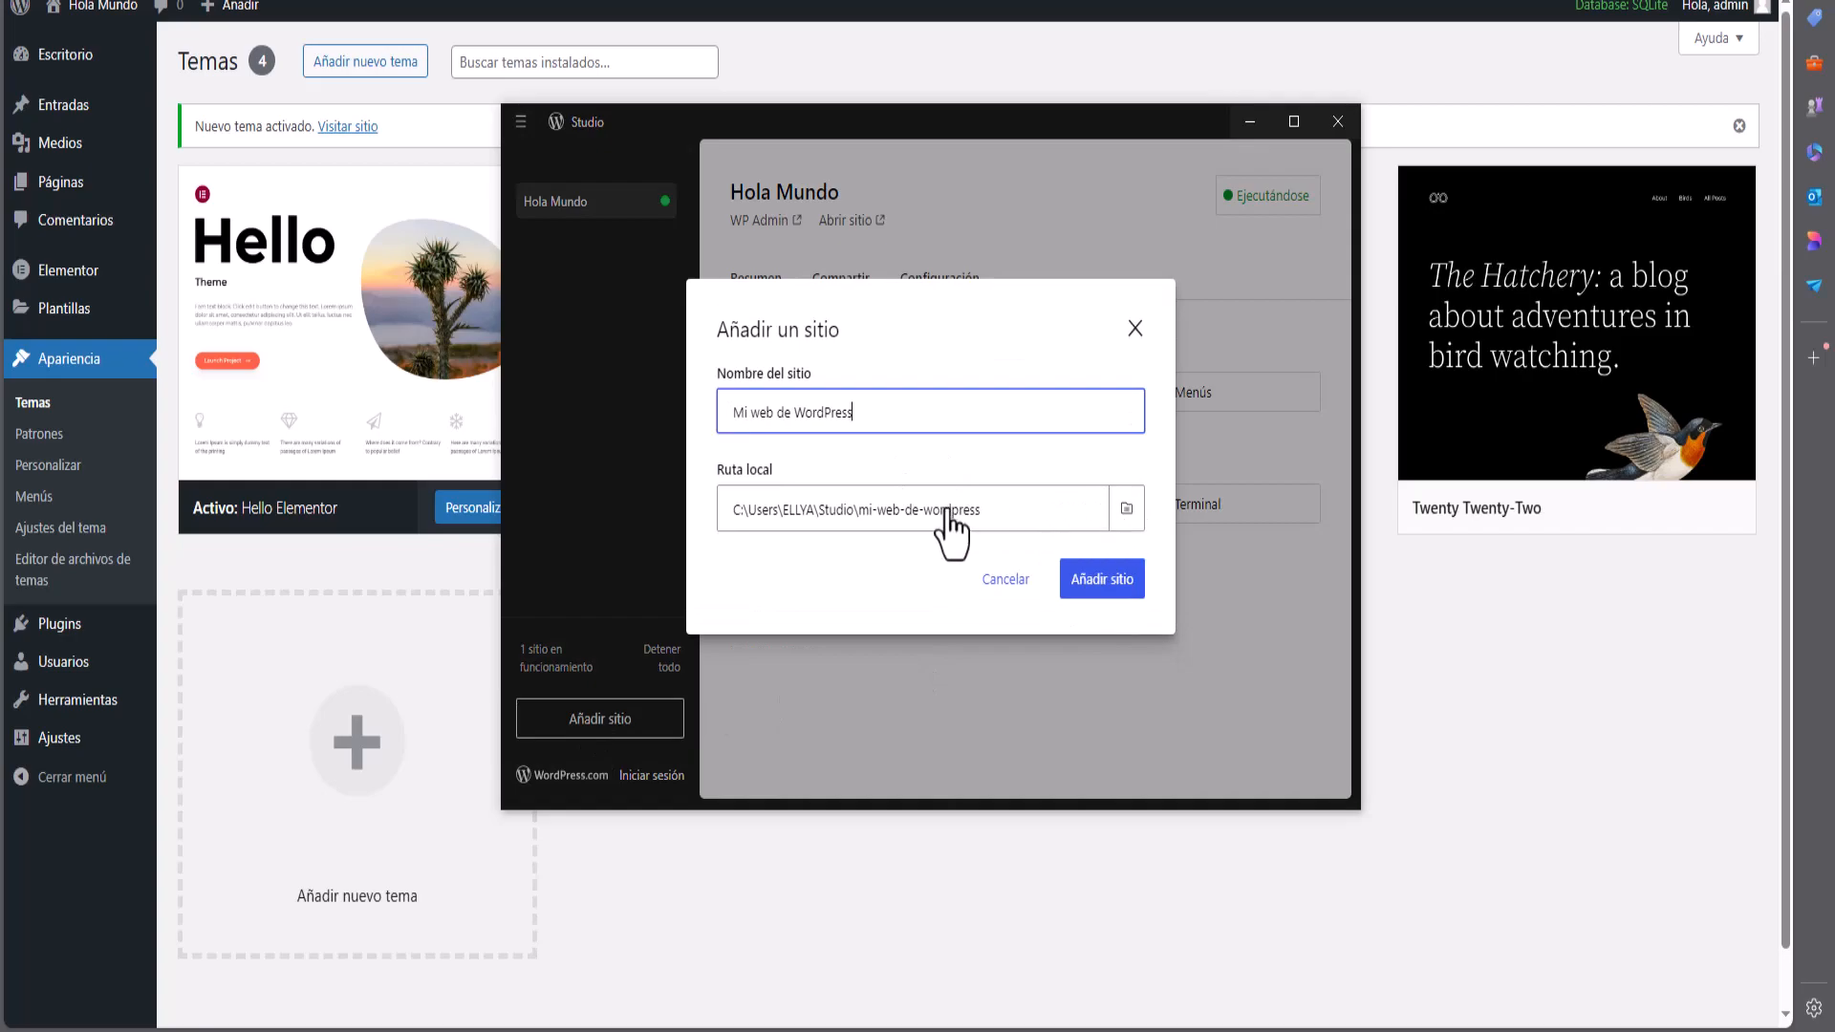
pyautogui.click(1127, 509)
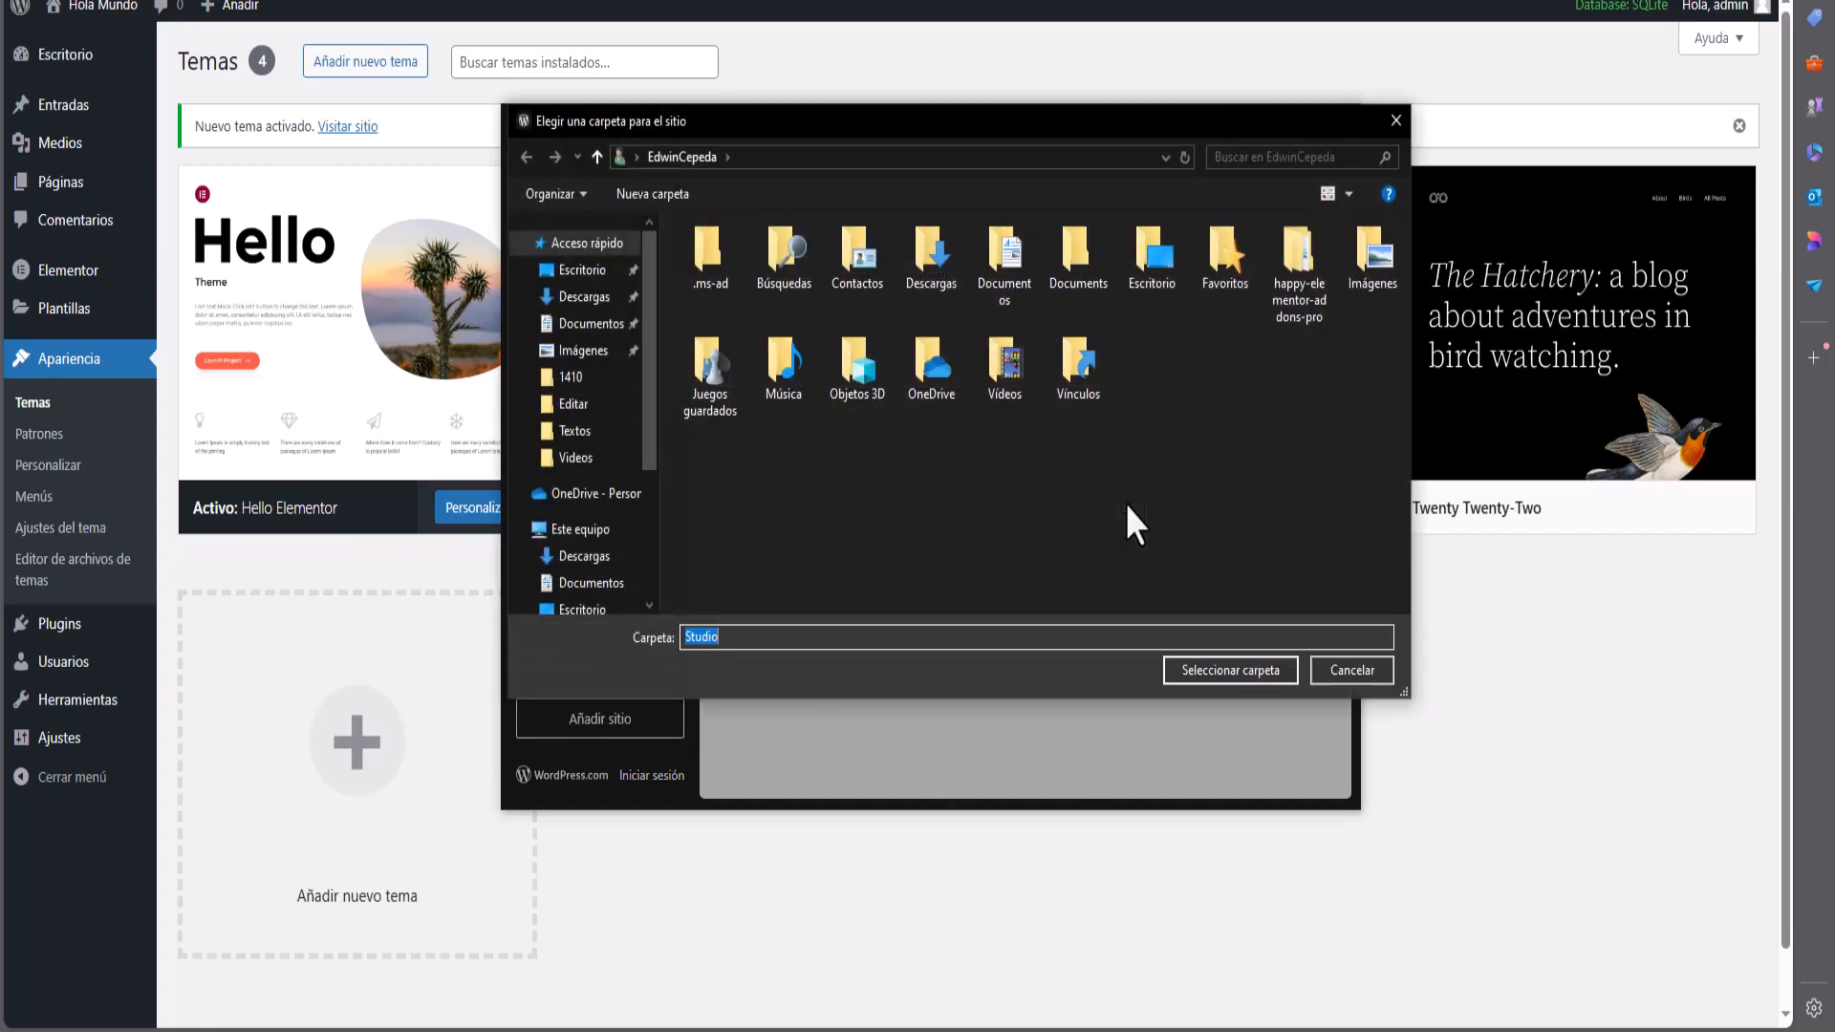
pyautogui.click(584, 297)
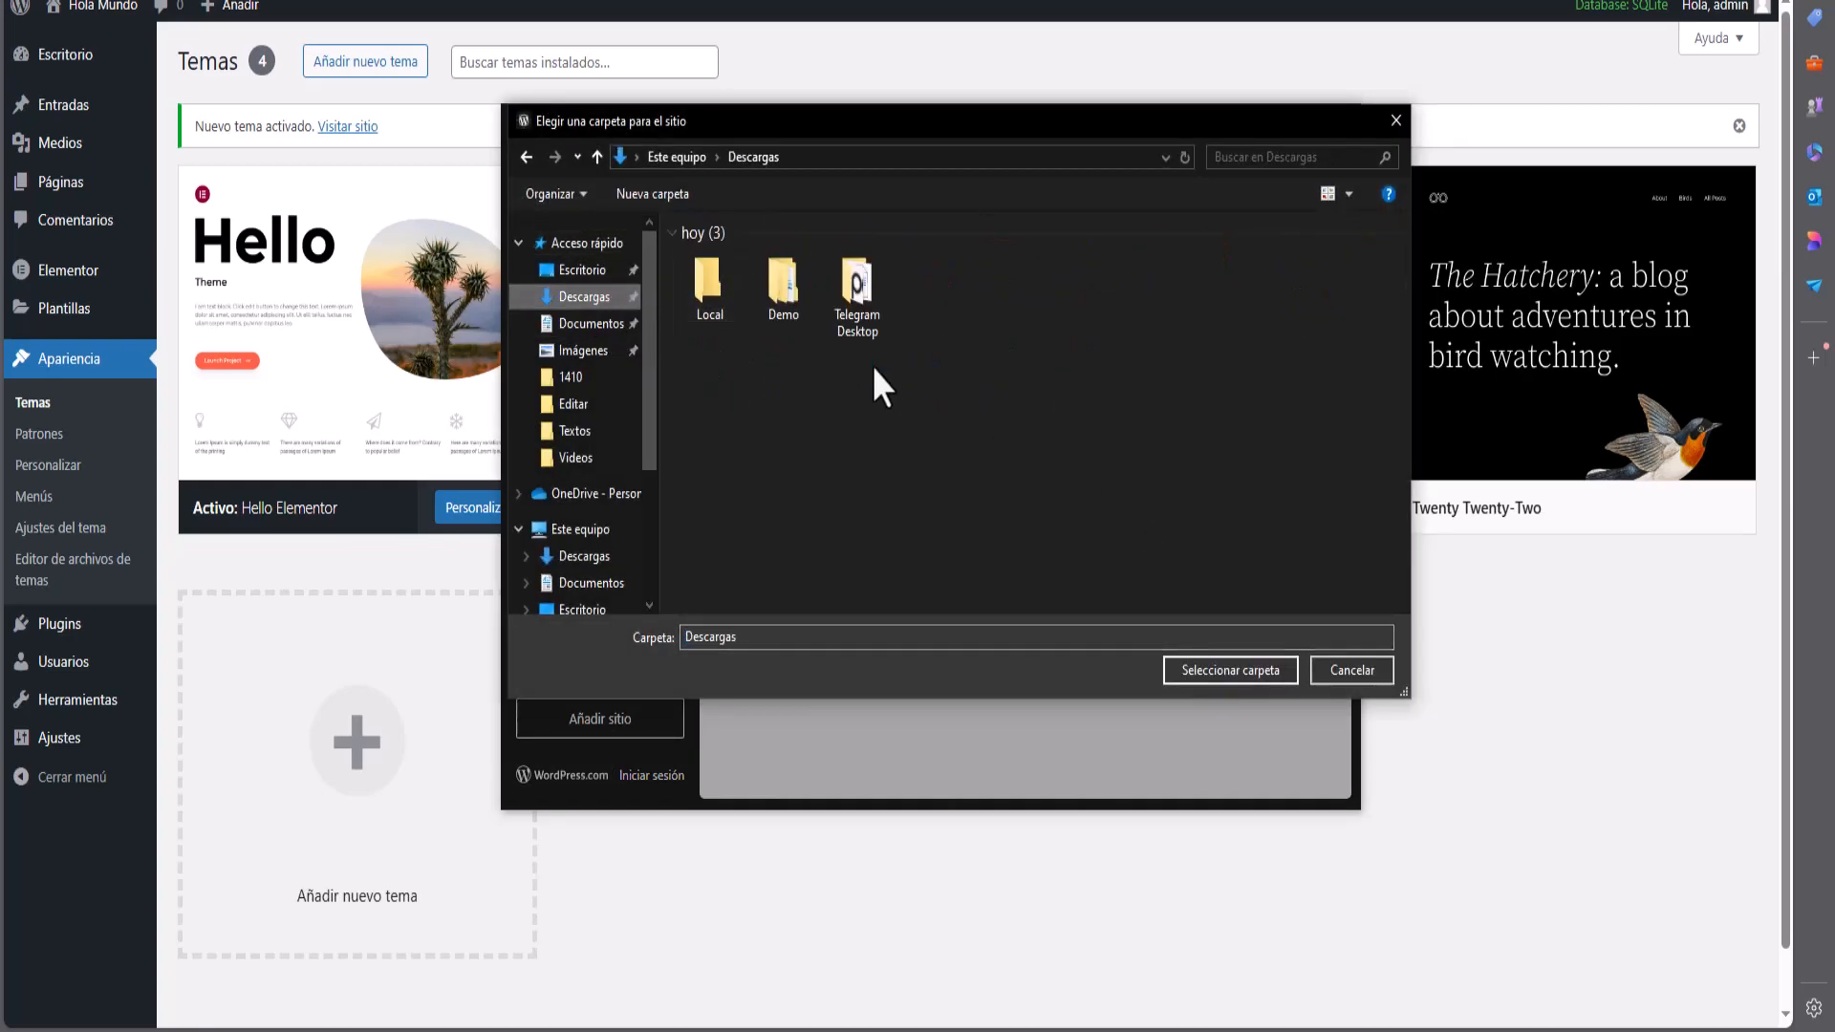
pyautogui.doubleClick(732, 321)
pyautogui.rightClick(702, 338)
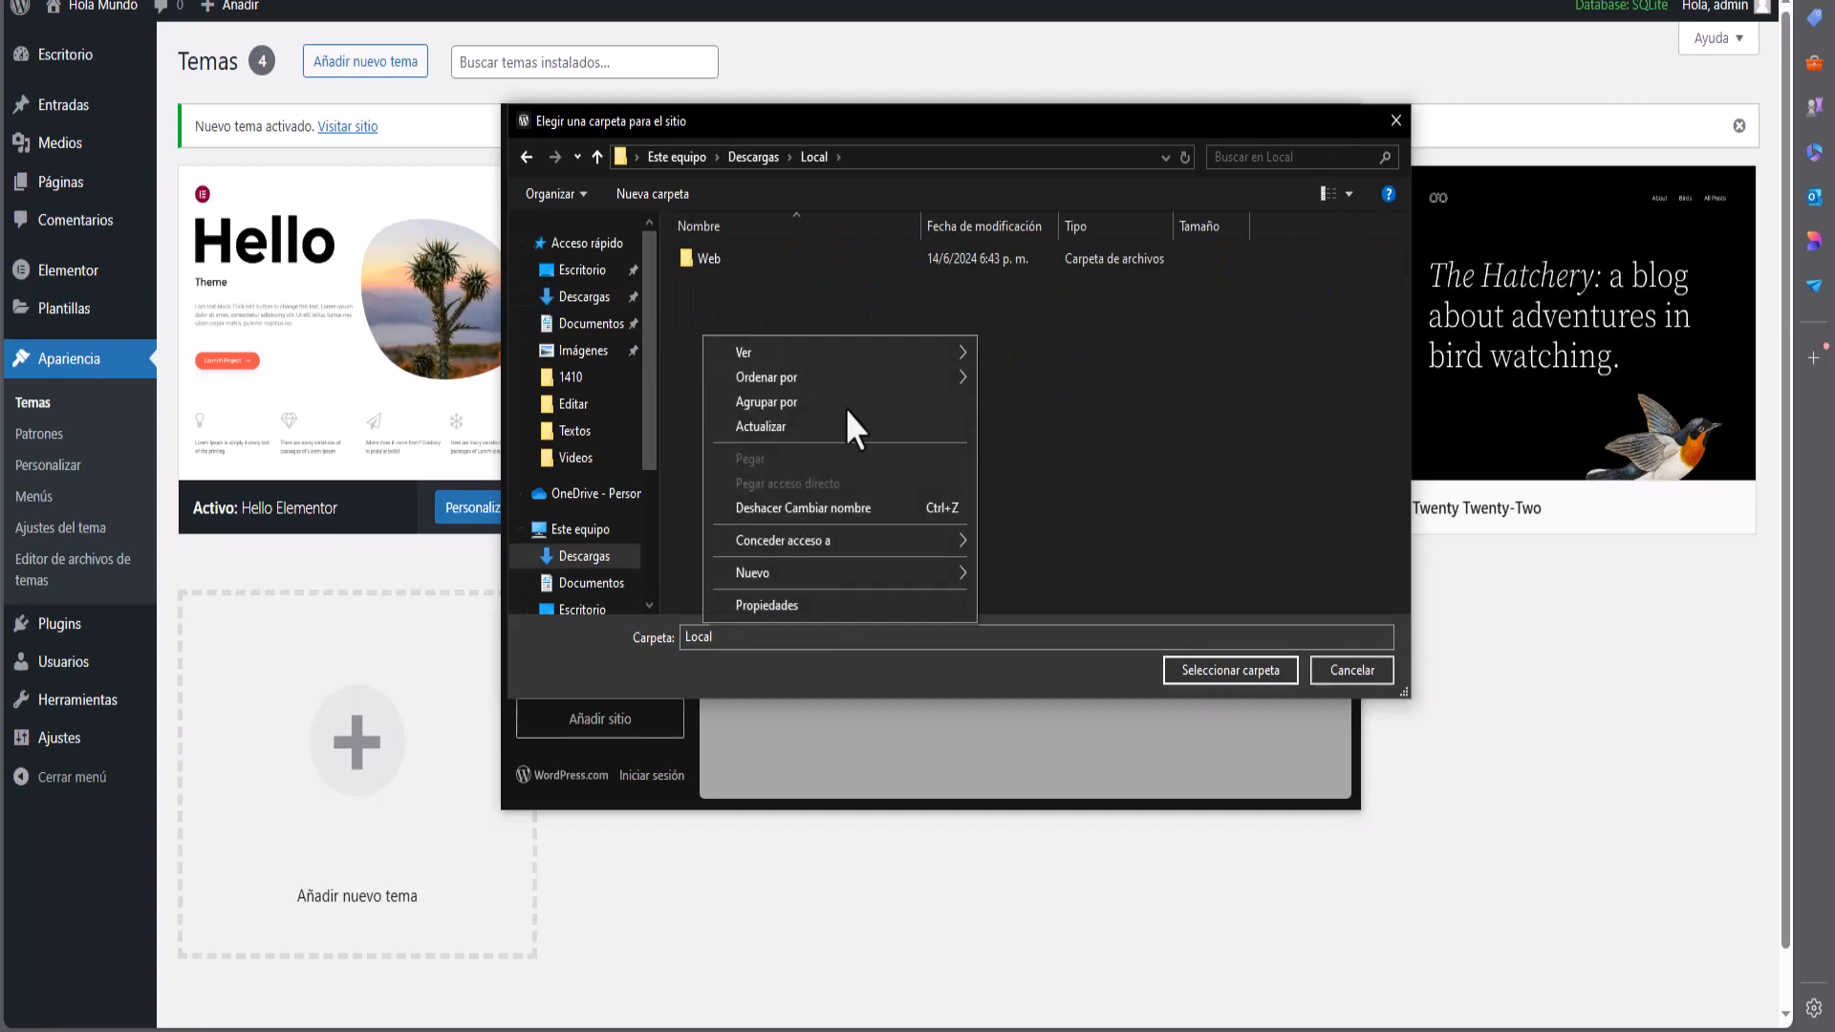
pyautogui.moveTo(858, 574)
pyautogui.click(984, 577)
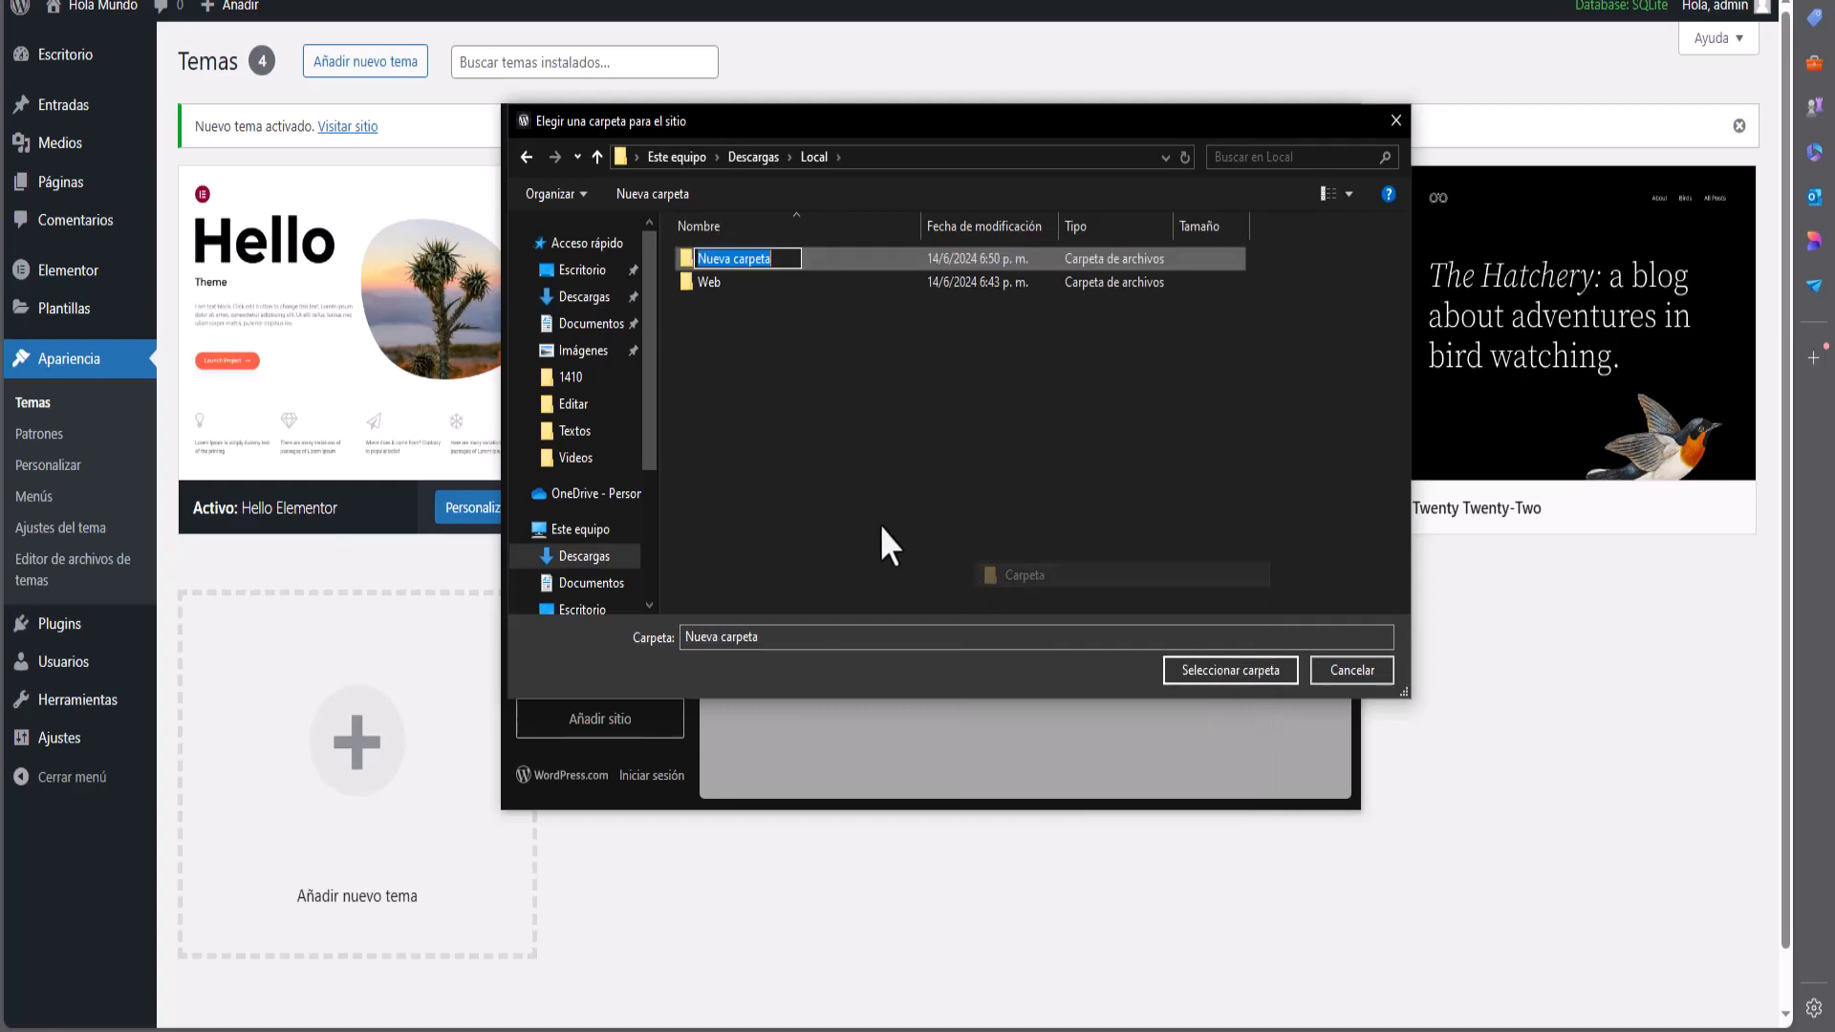
pyautogui.write('Edwin')
pyautogui.press('Return')
pyautogui.doubleClick(709, 262)
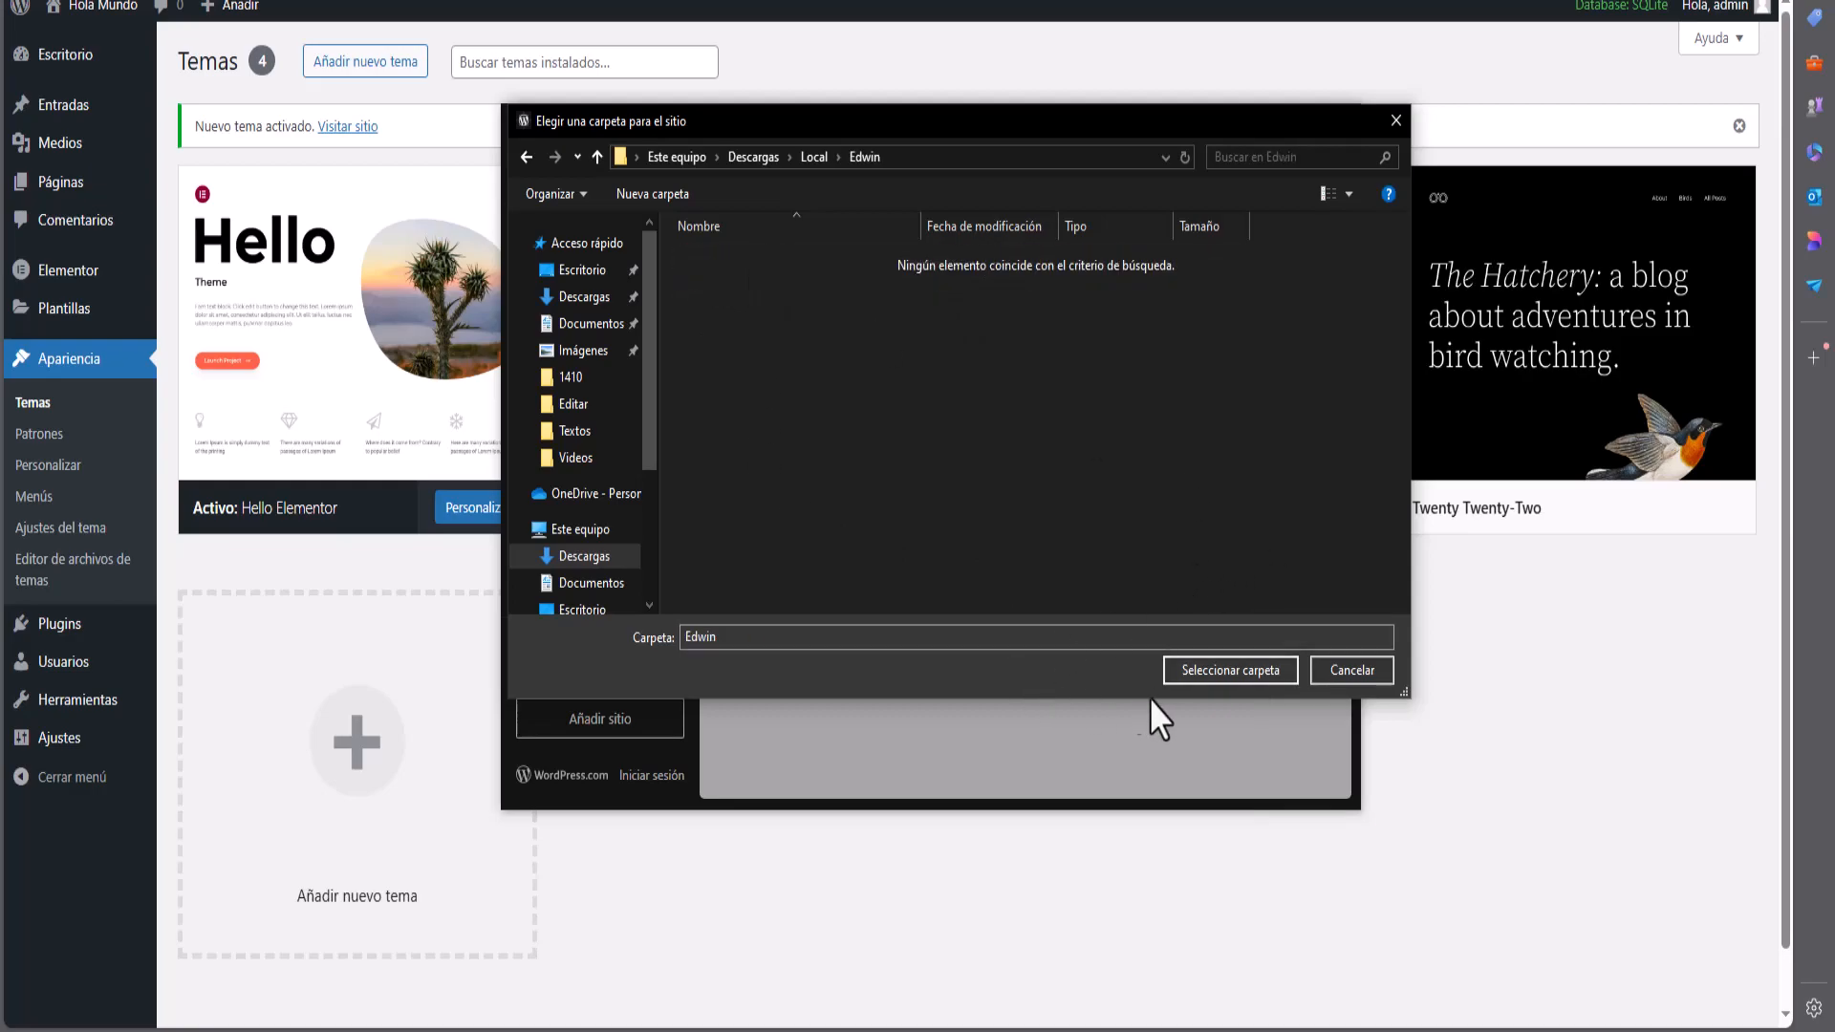
pyautogui.click(1231, 683)
# Try to add the site with the name Hello in the chosen folder, and close the form
pyautogui.click(867, 411)
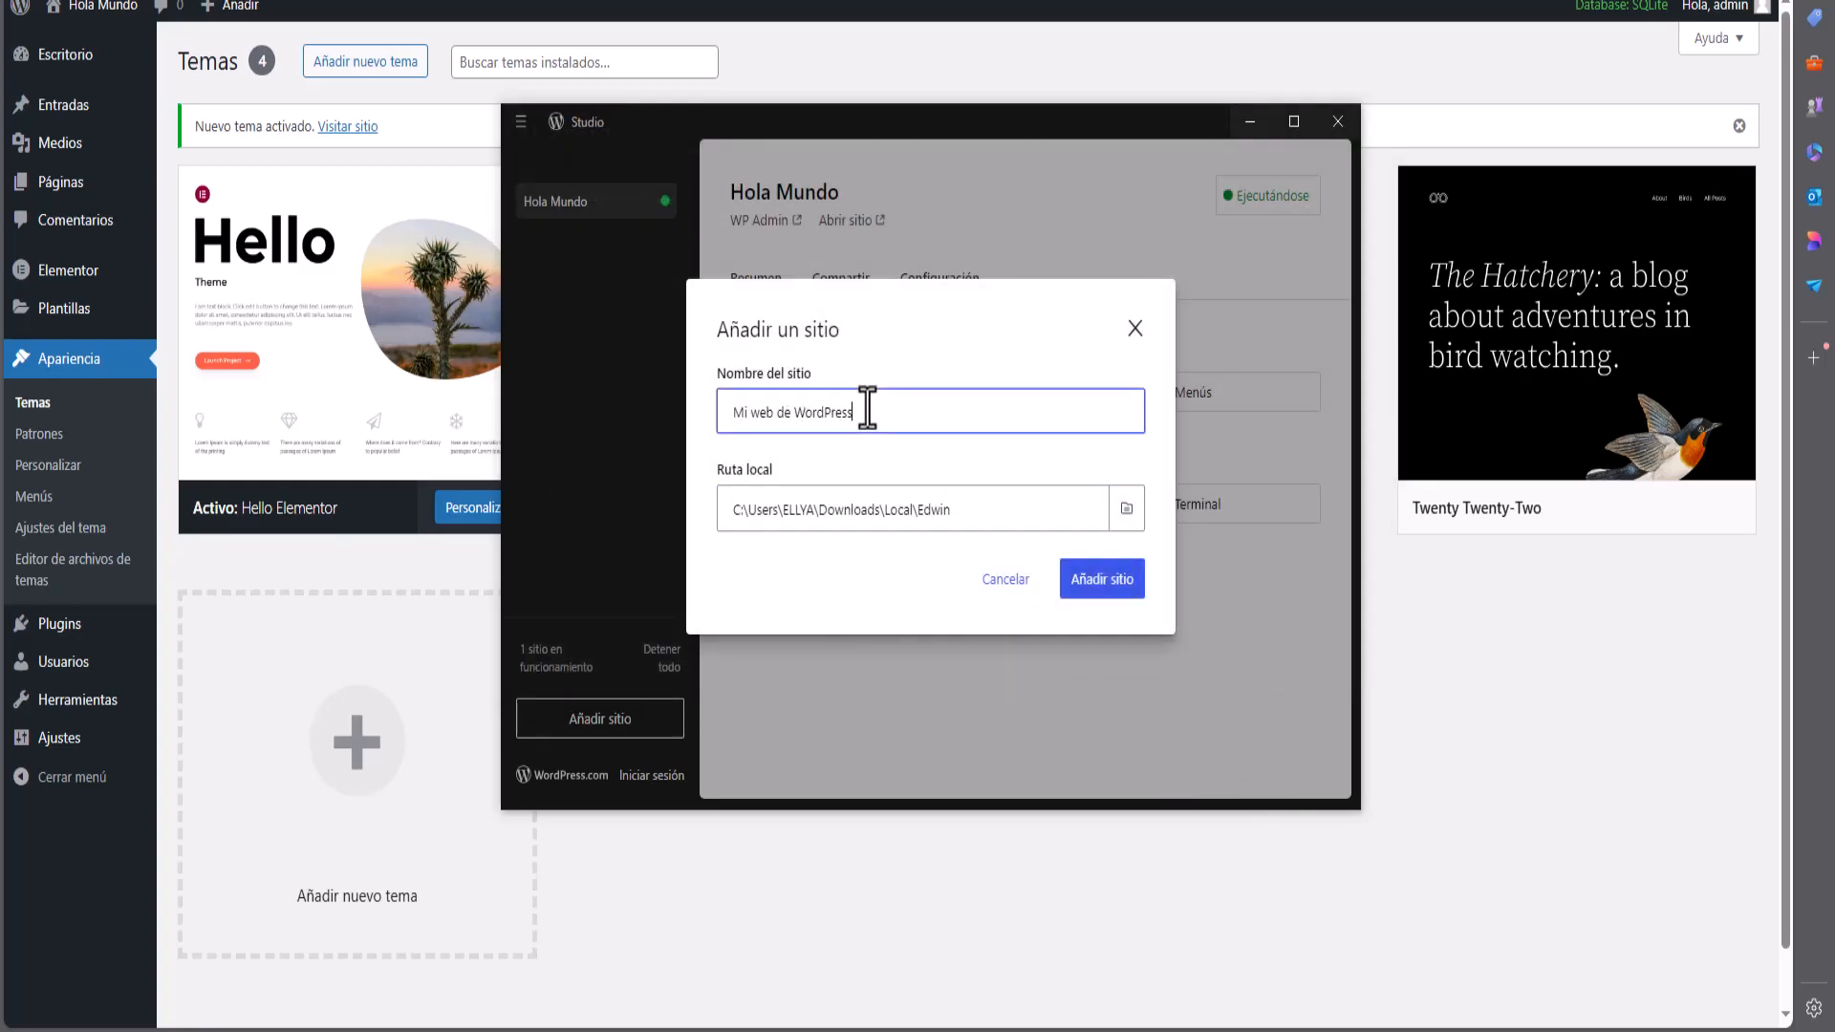
pyautogui.moveTo(926, 413); pyautogui.dragTo(690, 413)
pyautogui.write('Hello')
pyautogui.click(1080, 590)
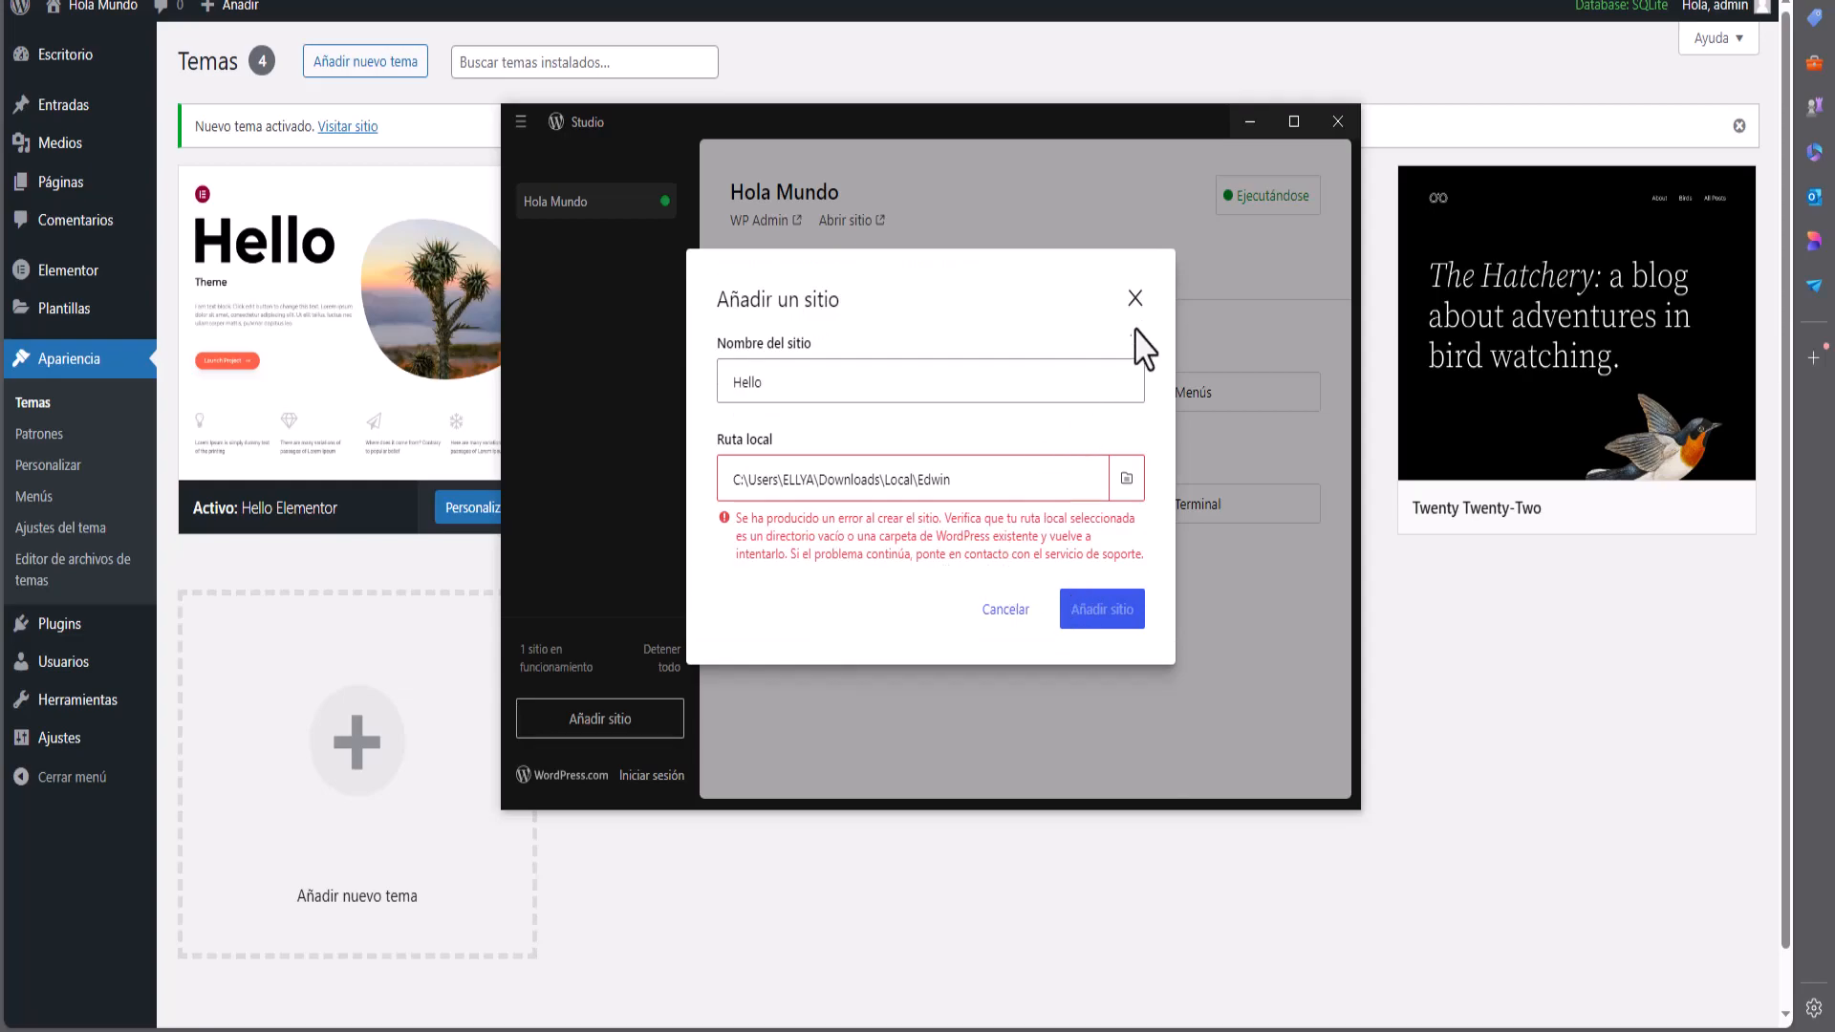
pyautogui.click(1134, 299)
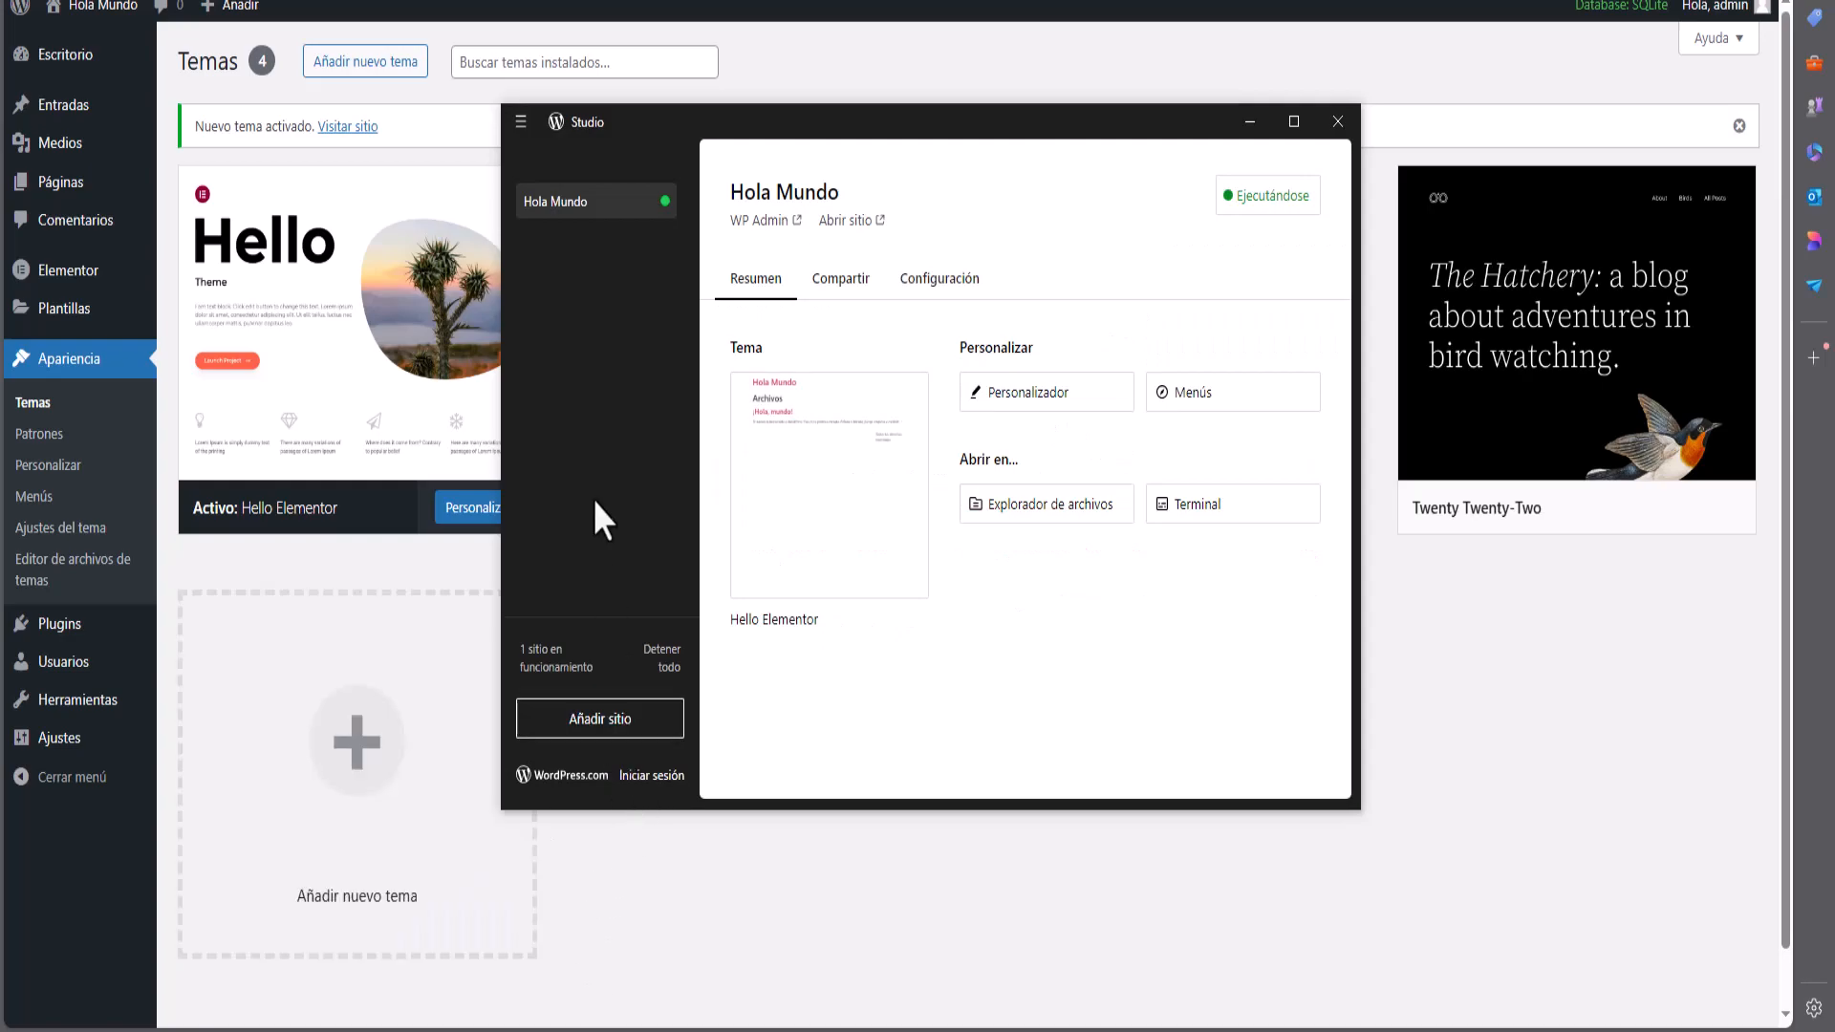
# Add a new local site named Hello, keeping the suggested local path in the Studio folder
pyautogui.click(609, 730)
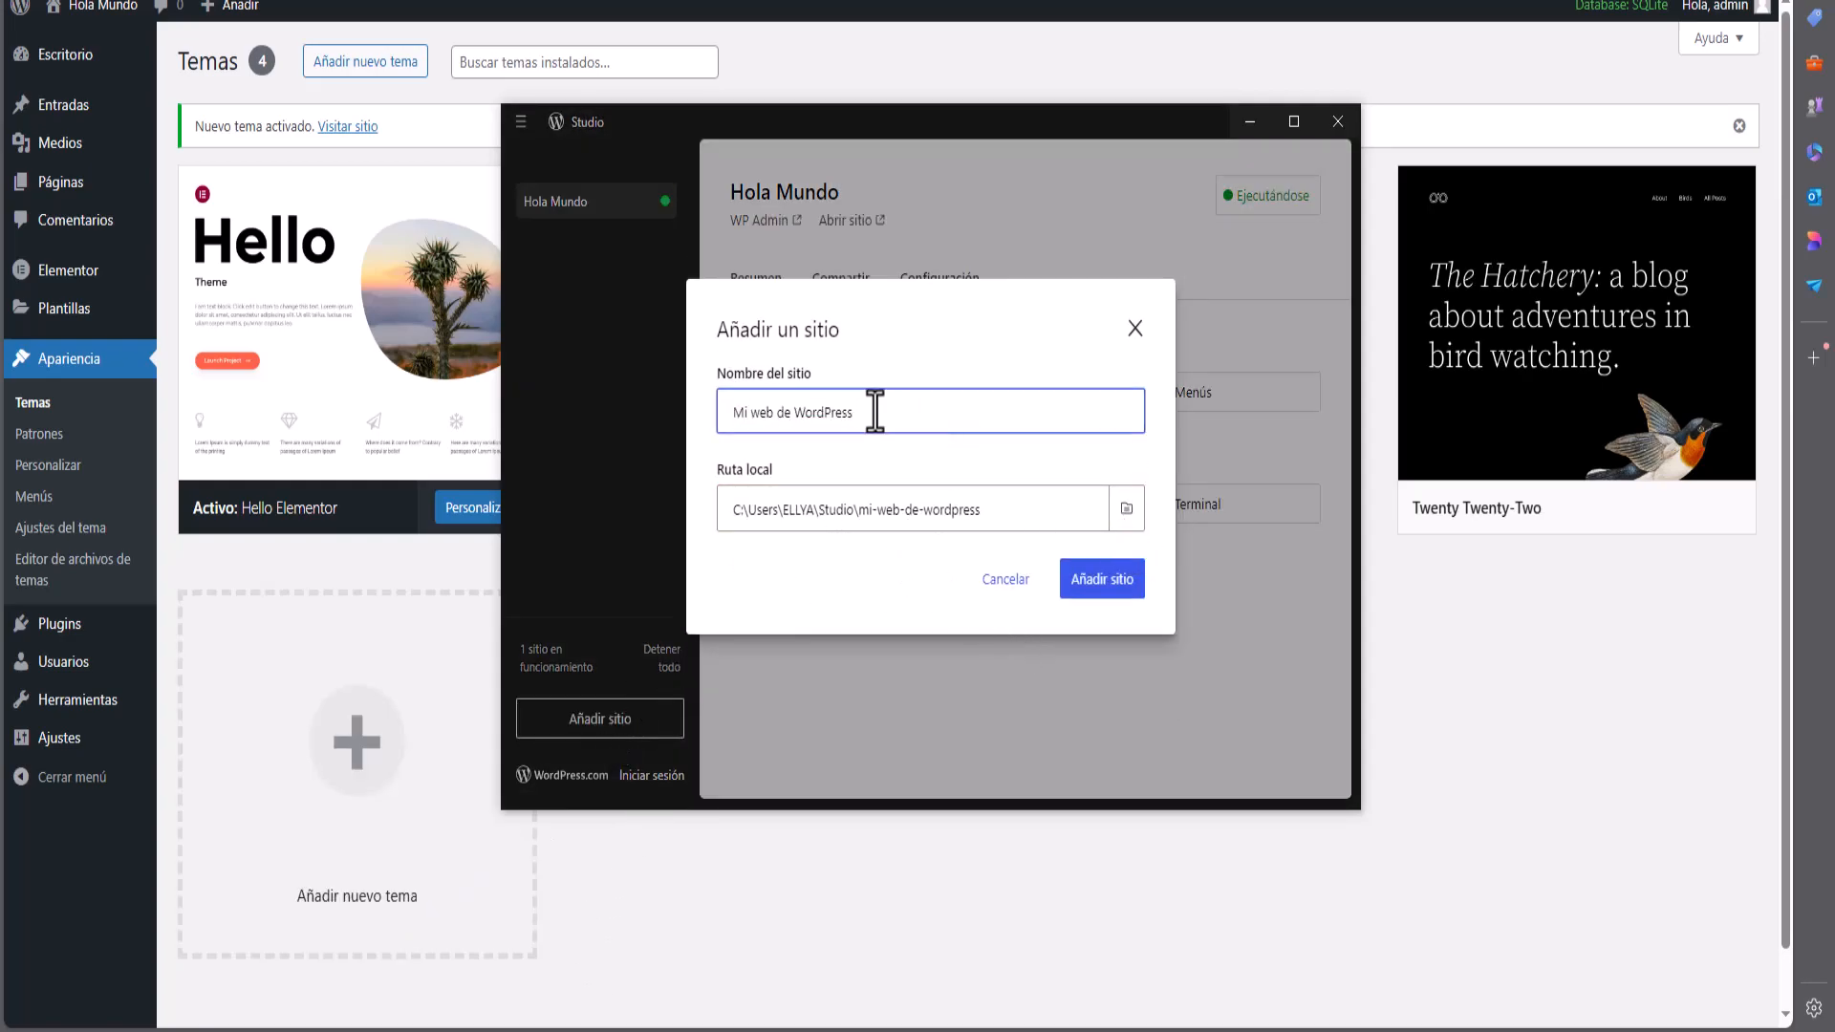
pyautogui.moveTo(874, 411); pyautogui.dragTo(654, 418)
pyautogui.write('hello')
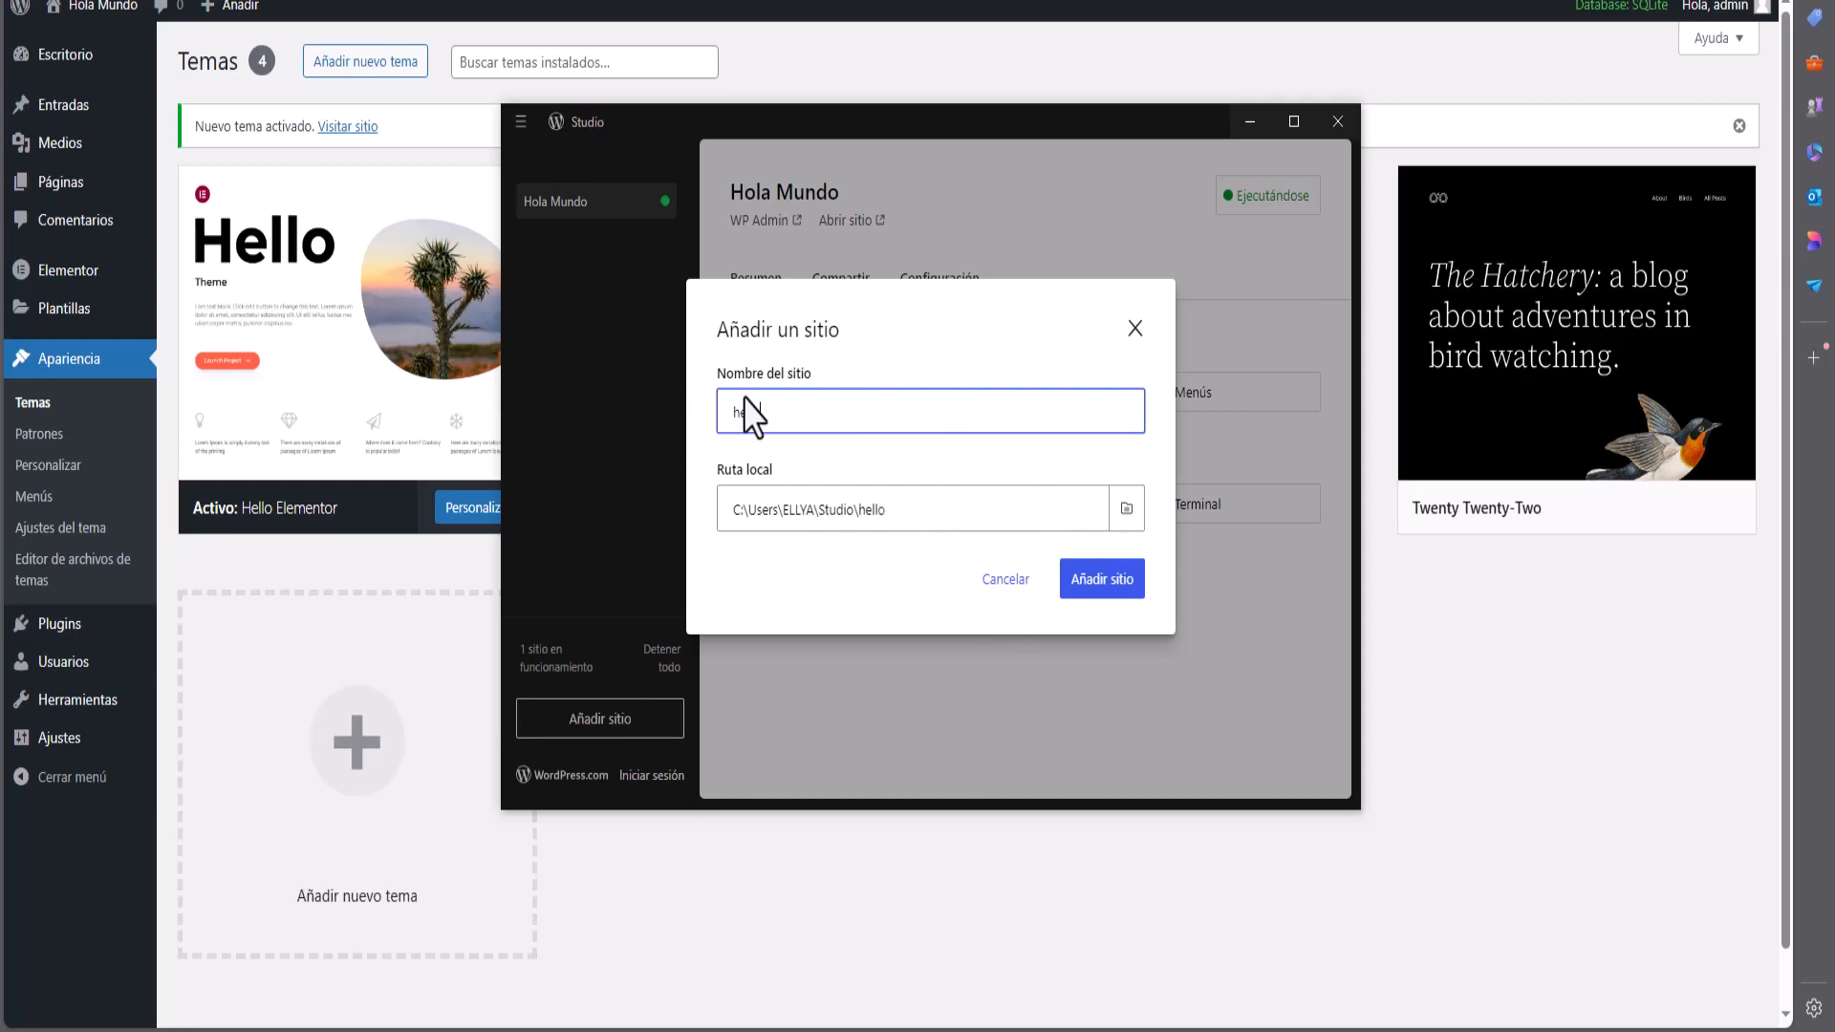
pyautogui.click(1103, 578)
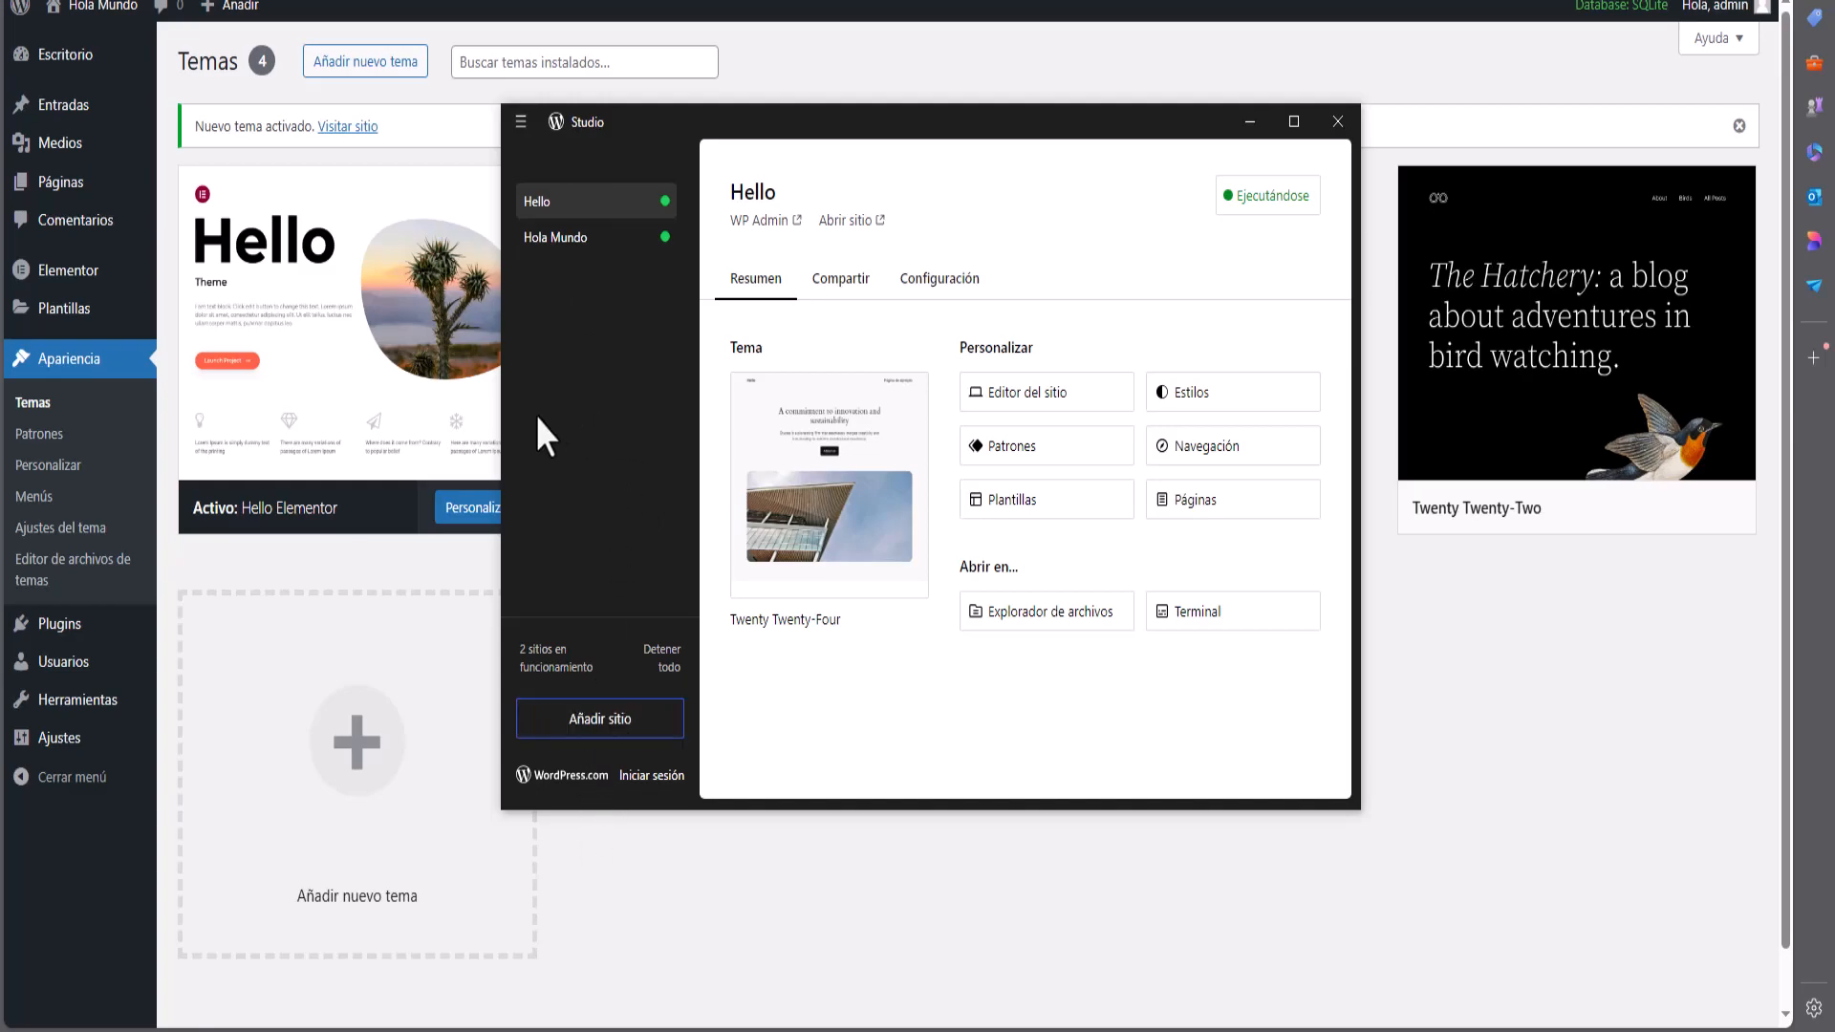
# Open the form for adding another site and cancel it
pyautogui.click(600, 718)
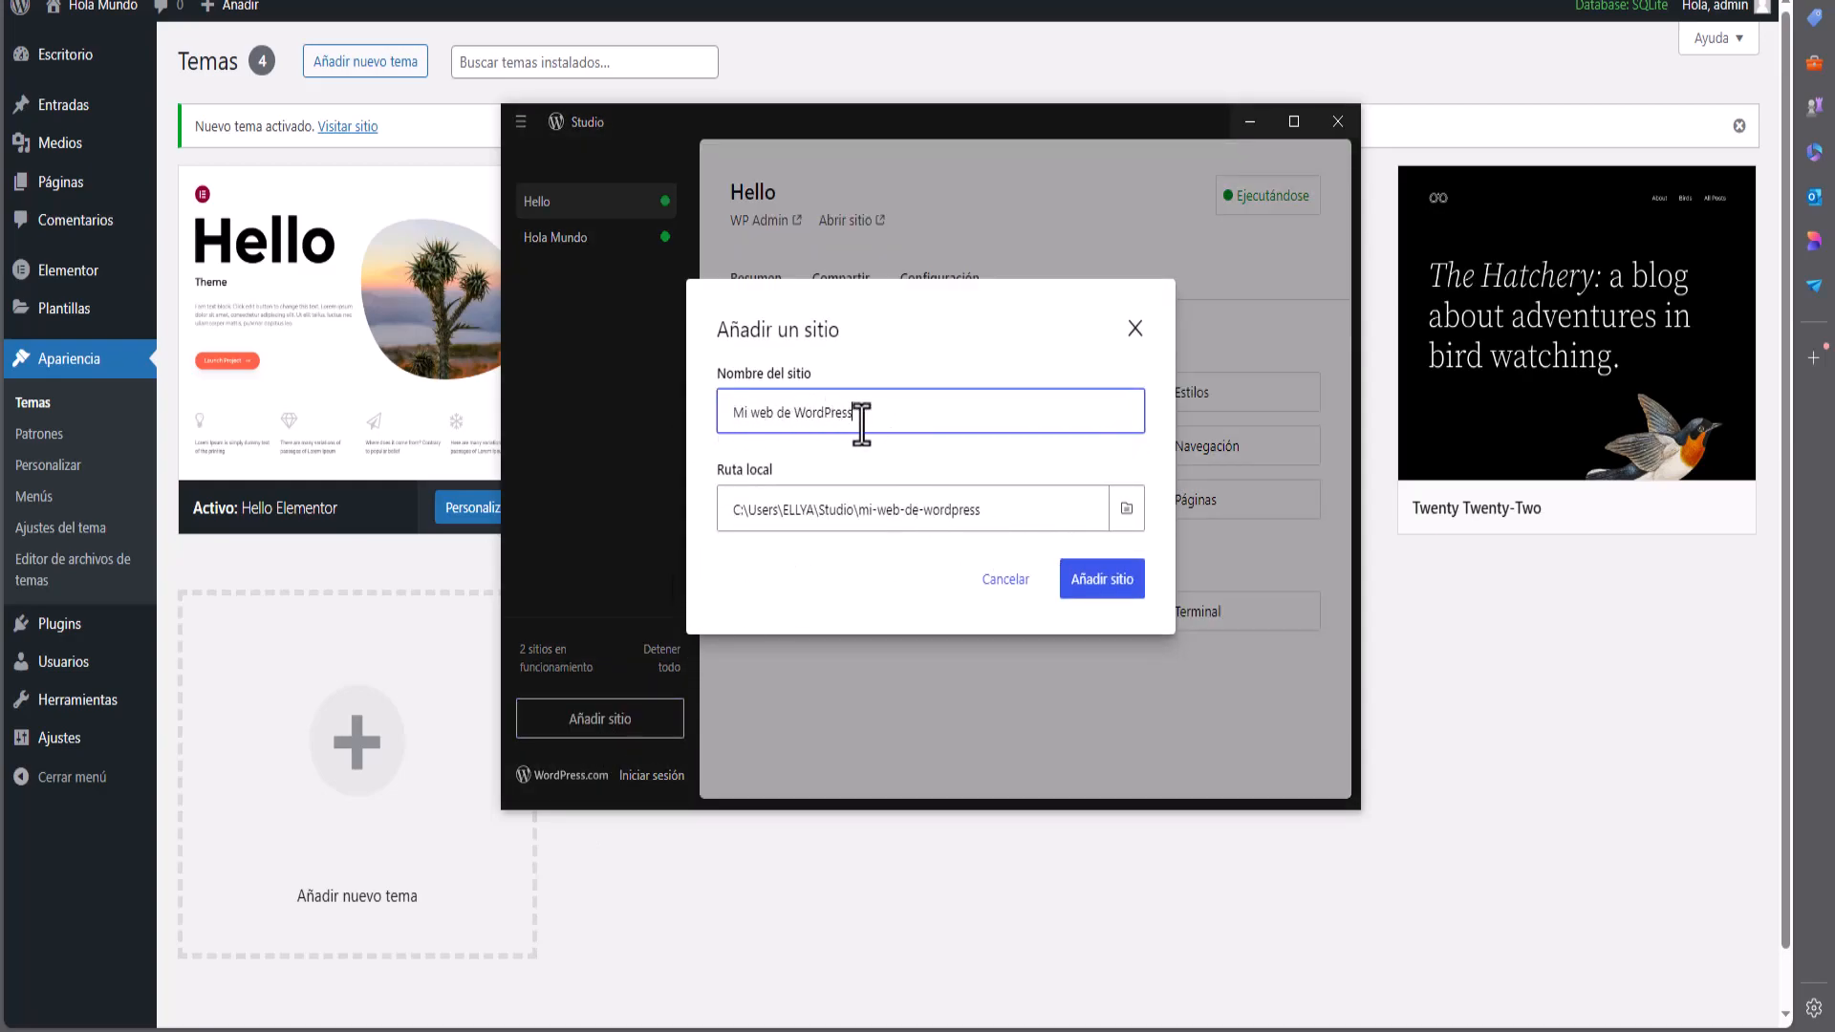
pyautogui.click(1005, 579)
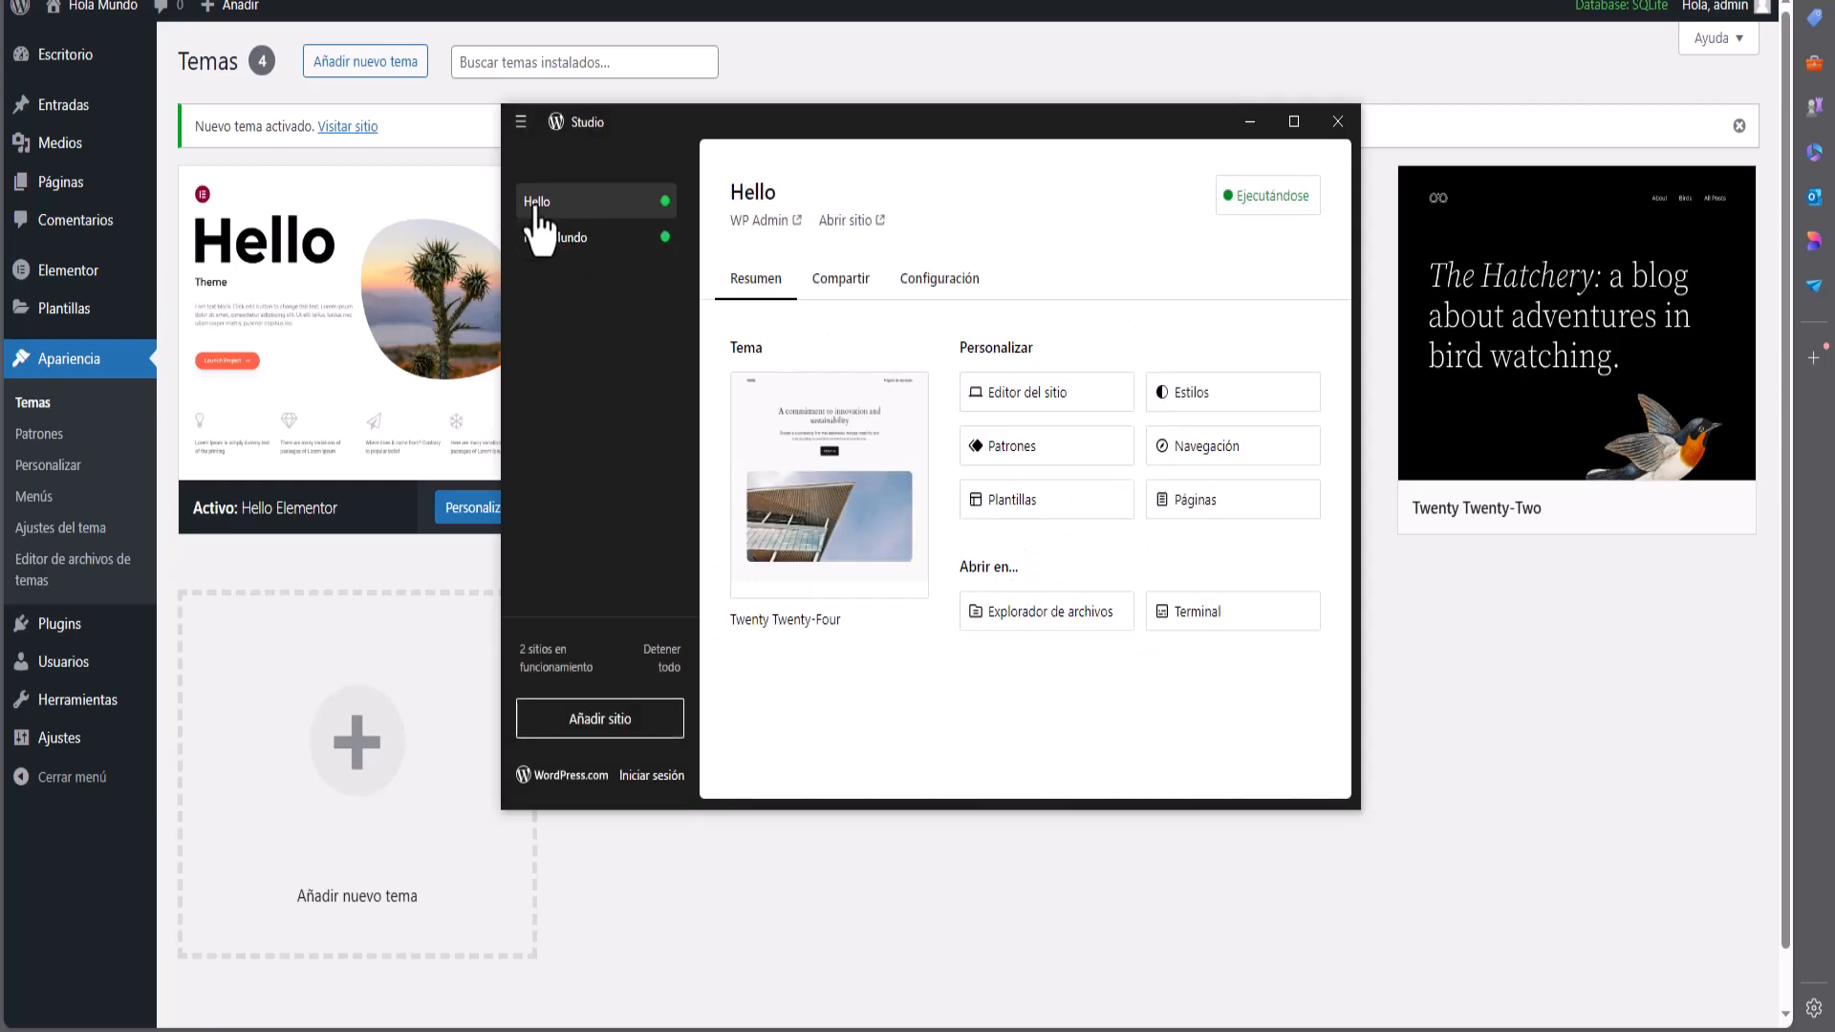